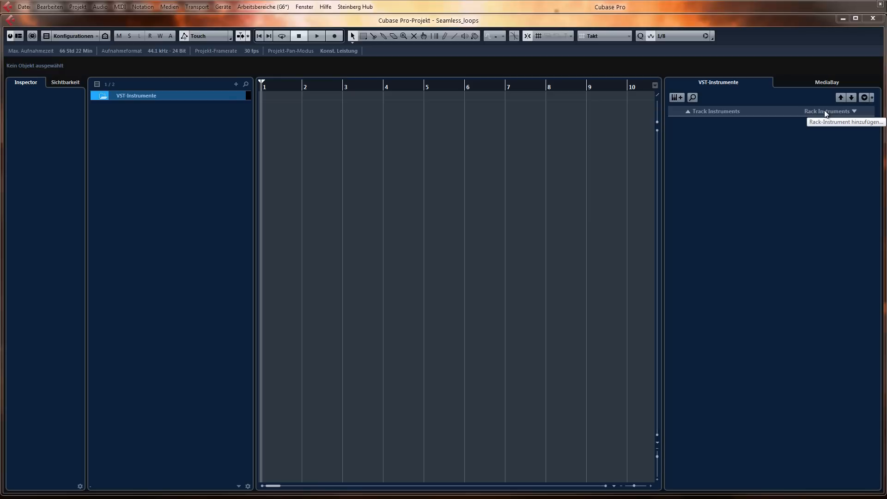
Show the transport panel and move it to the lower edge of the project window.
key(F2)
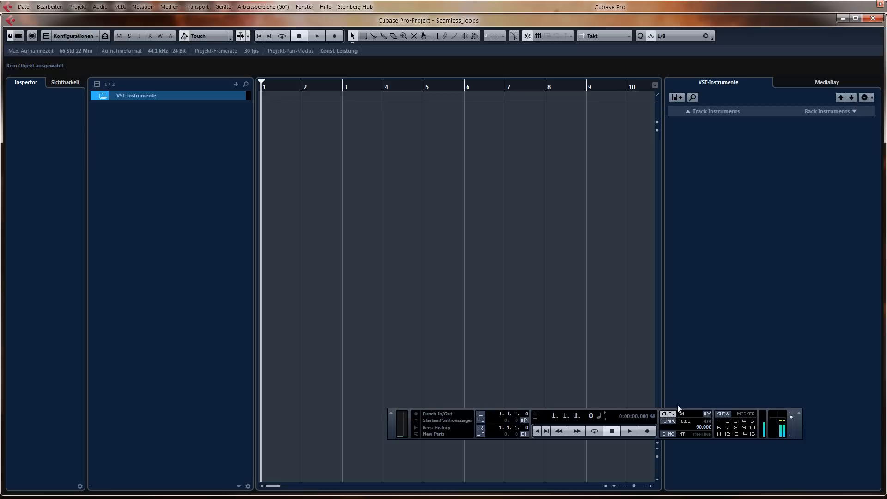
drag(669, 411, 531, 455)
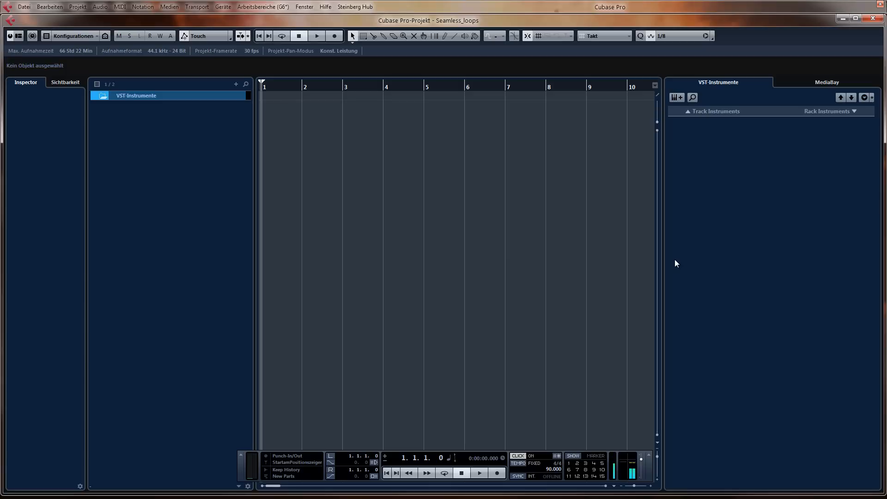
Add Battery 4 as a rack instrument and create a MIDI track assigned to it.
click(822, 113)
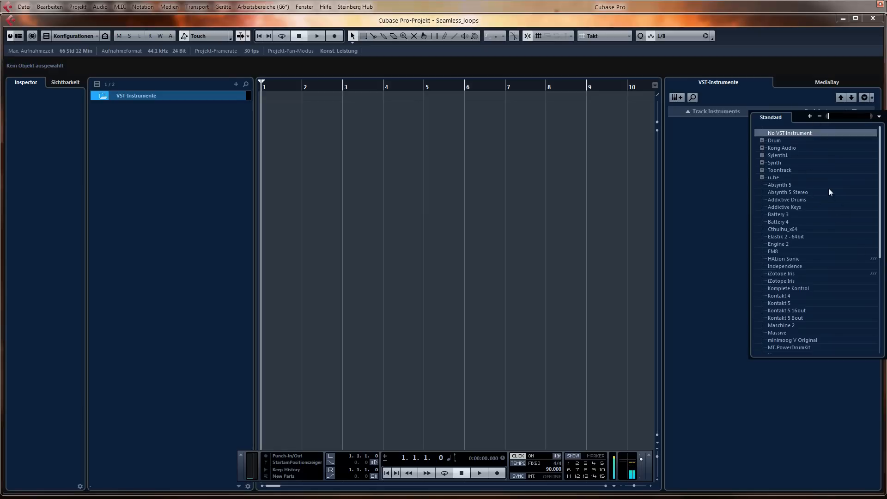
scroll(830, 191, down, 2)
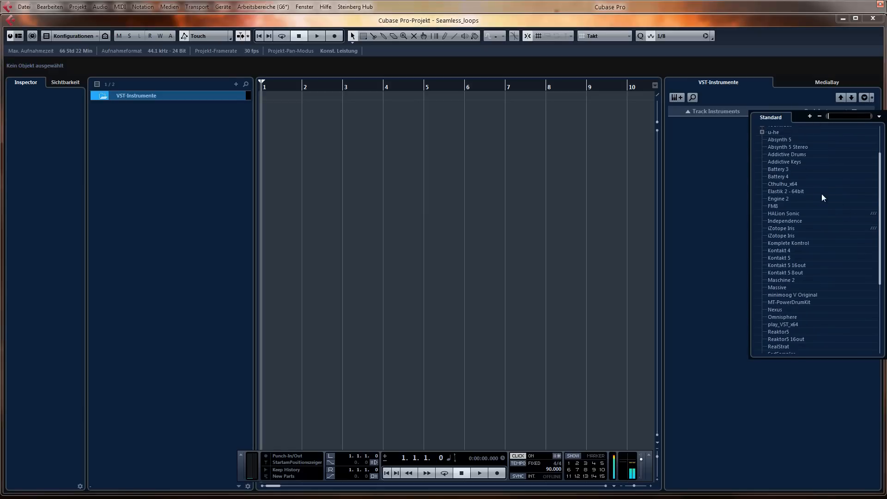
scroll(821, 193, up, 2)
click(621, 226)
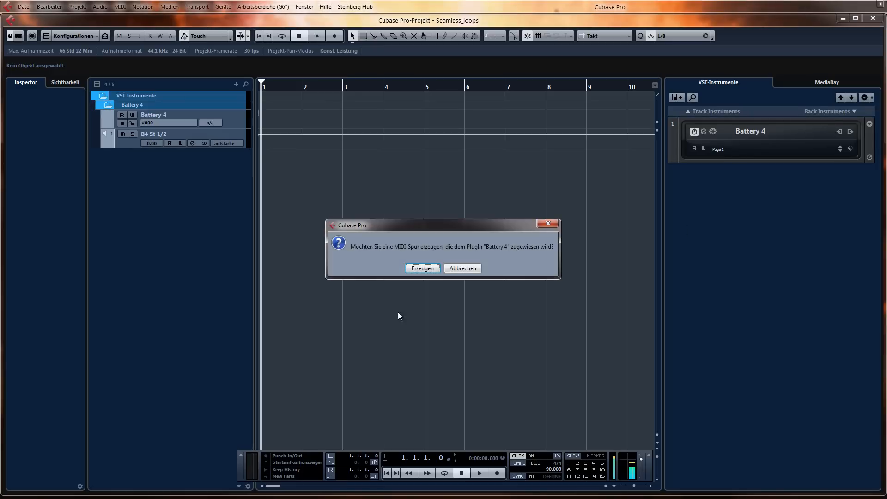
click(423, 269)
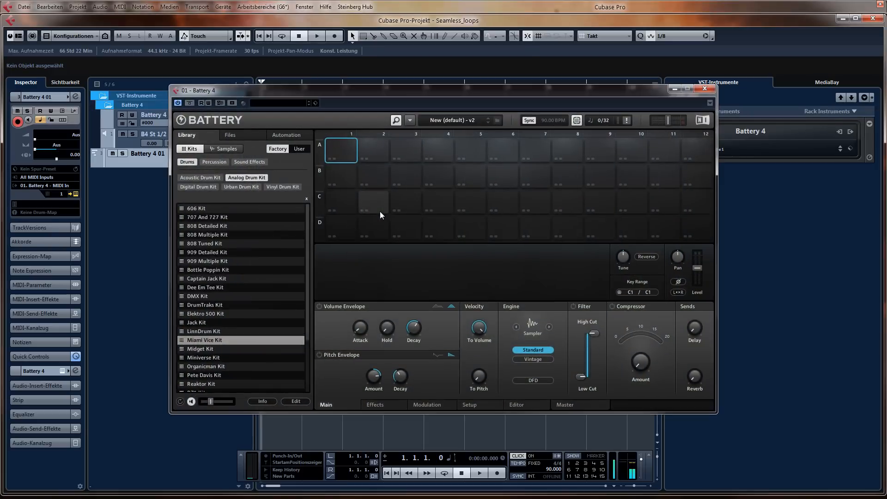
Load the Miami Vice Kit in Battery 4 and clear the instrument window out of the way.
double_click(214, 339)
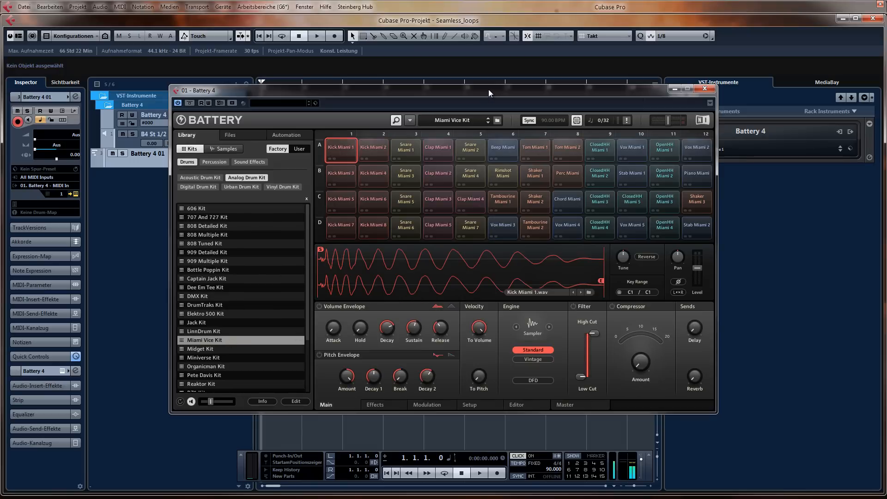
drag(488, 90, 440, 77)
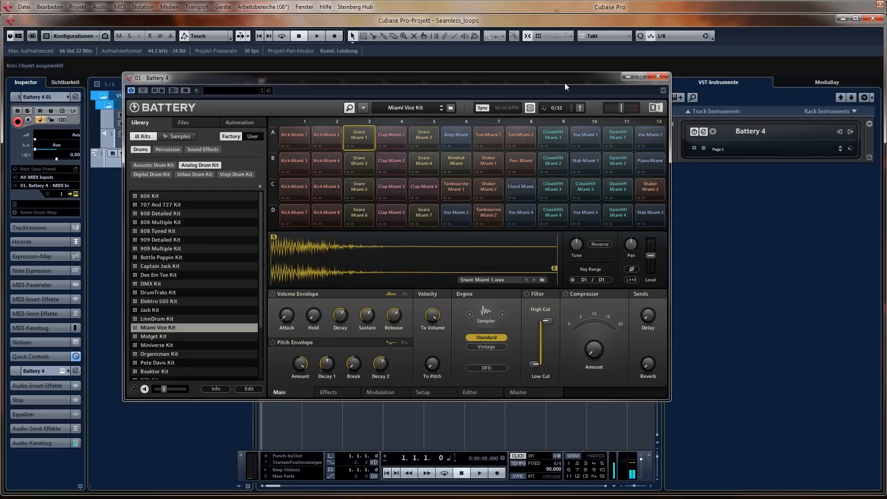
drag(556, 79, 886, 120)
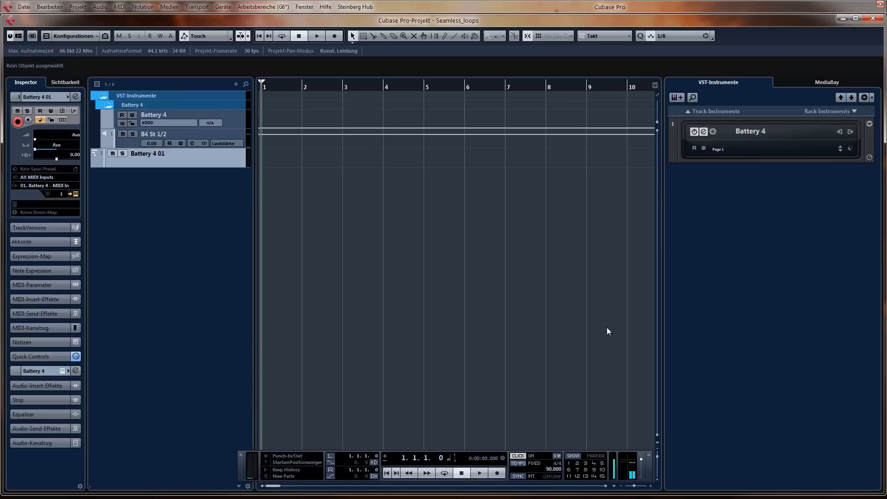
Record a kick and snare groove on the Battery 4 01 track from bar 1 to about bar 4.
key(KP_Multiply)
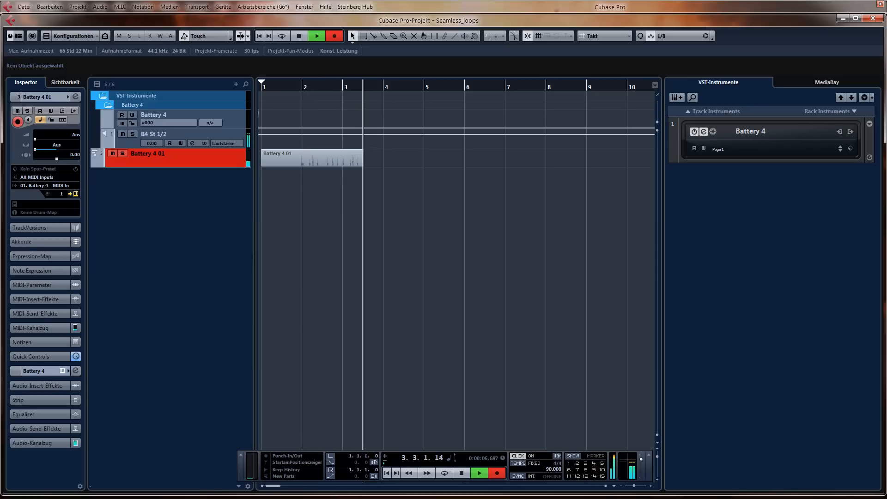
key(space)
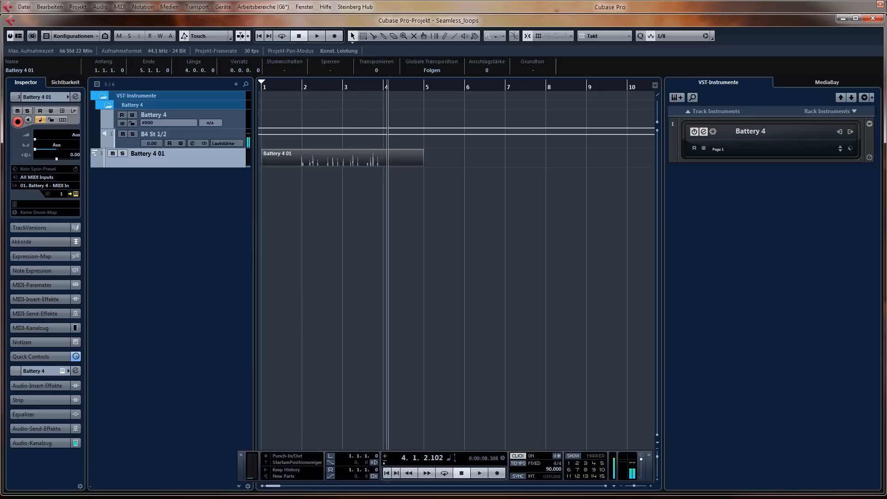
Open the recorded drum part in the Key Editor and quantize all its notes with a 1/16 grid.
key(Return)
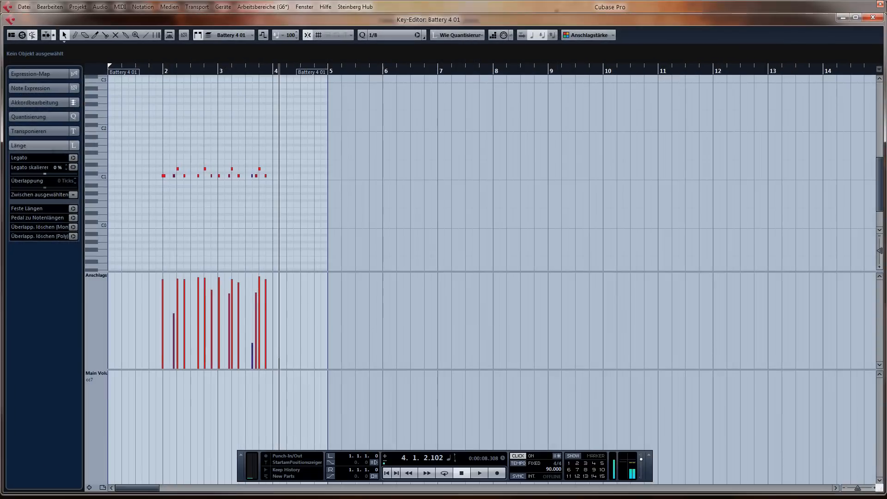
drag(143, 132, 235, 183)
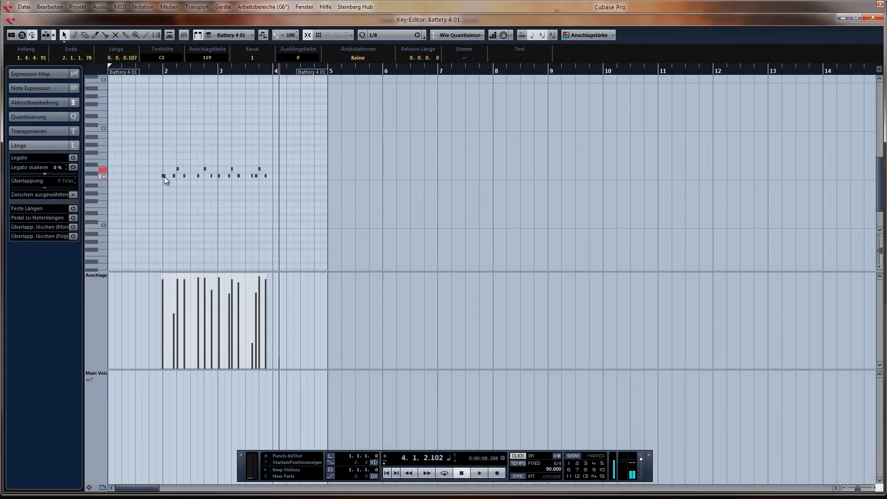
key(q)
click(391, 36)
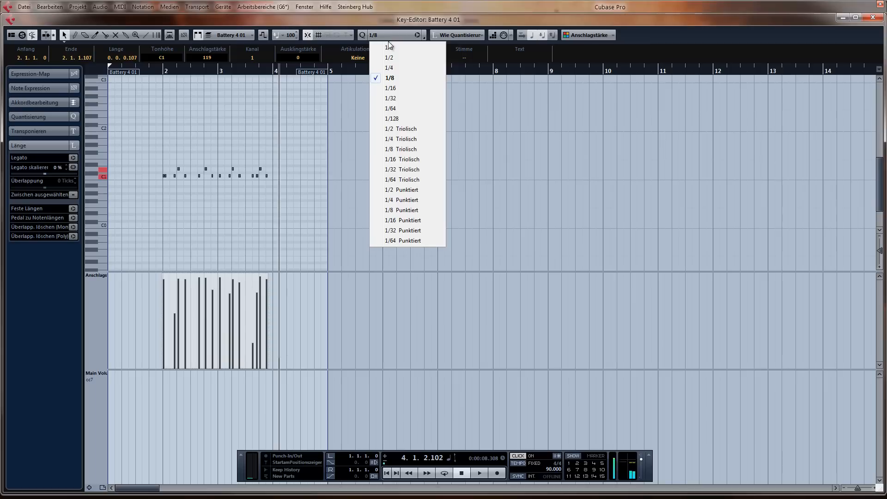
click(396, 87)
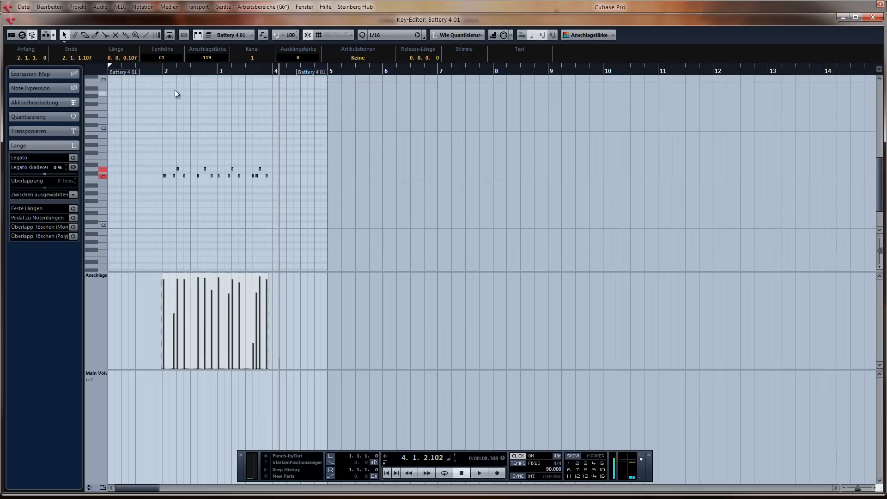
Play the quantized drum notes from bar 2 to check their timing.
click(160, 71)
key(space)
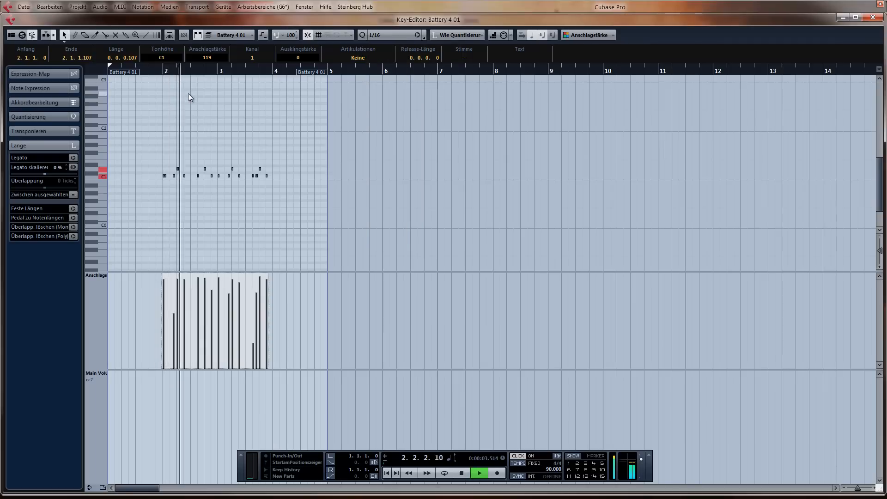
key(h)
key(h)
key(h)
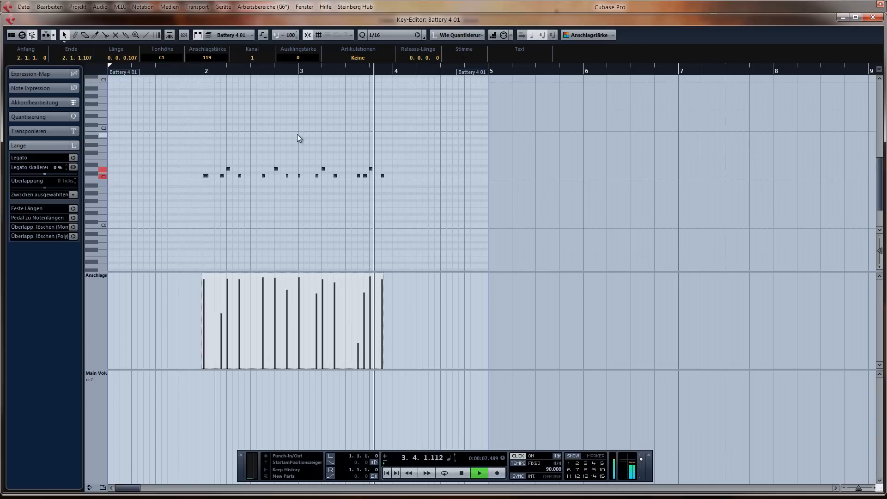
key(space)
Trim the drum part to run from bar 2 to bar 4 and return to the project window.
drag(111, 73, 203, 79)
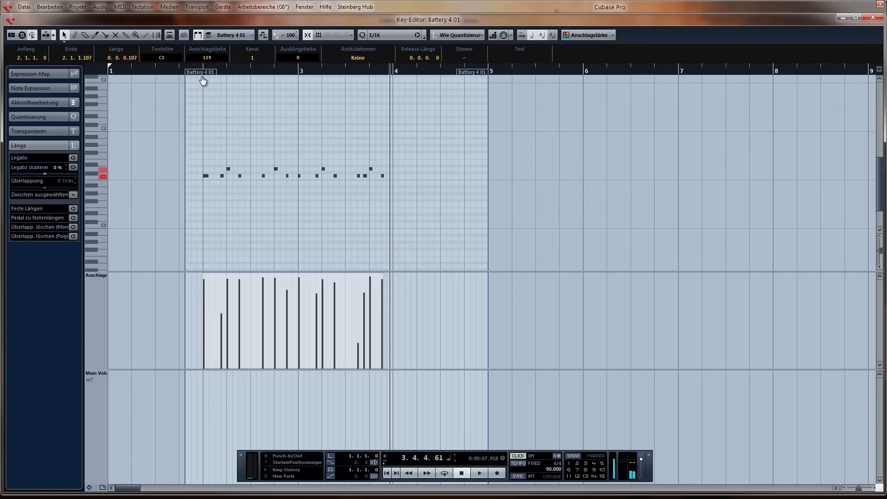
drag(476, 78, 376, 81)
key(Return)
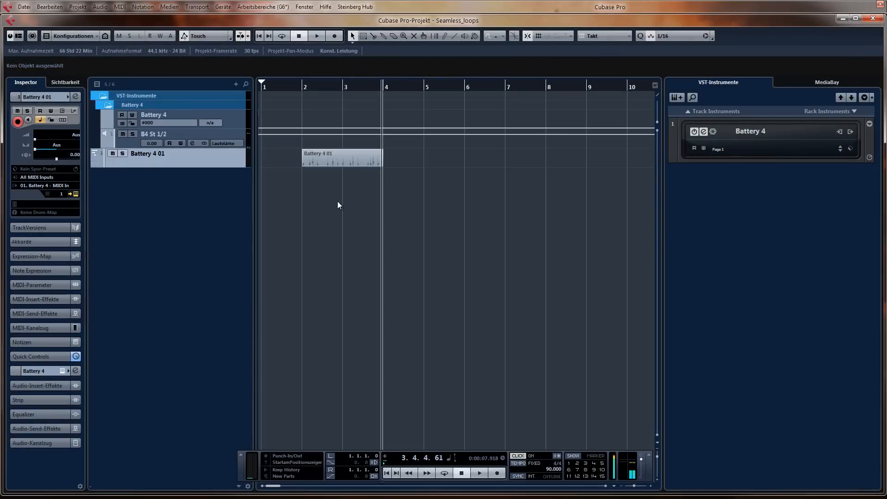
Set the locators around the drum part and export the Stereo Out mixdown as Wave file loop_test, overwriting the existing file.
click(329, 162)
key(p)
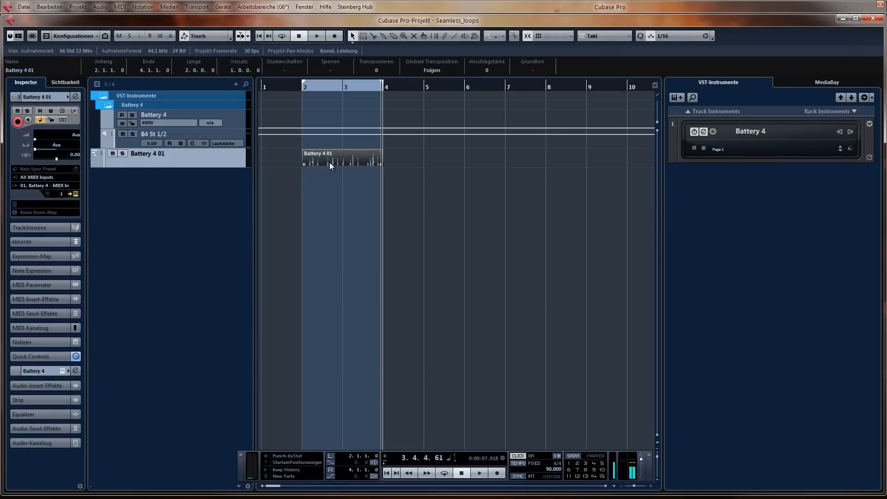
key(ctrl+shift+e)
click(502, 121)
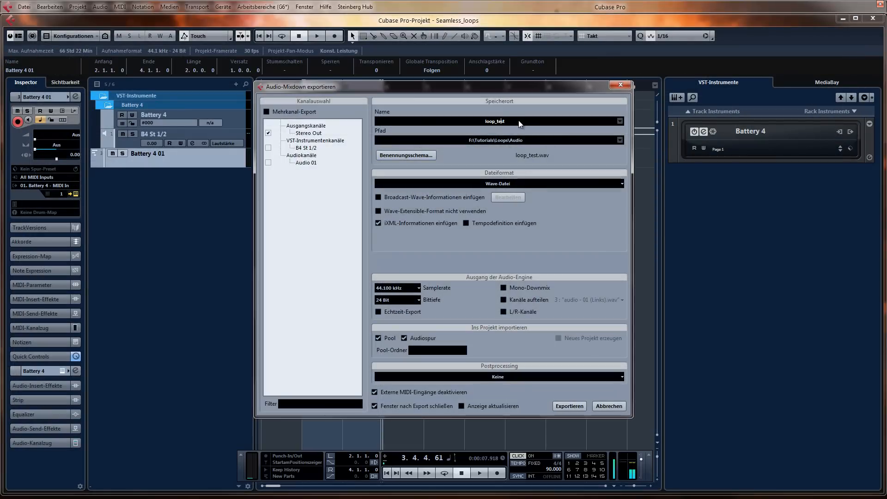
click(518, 121)
click(569, 405)
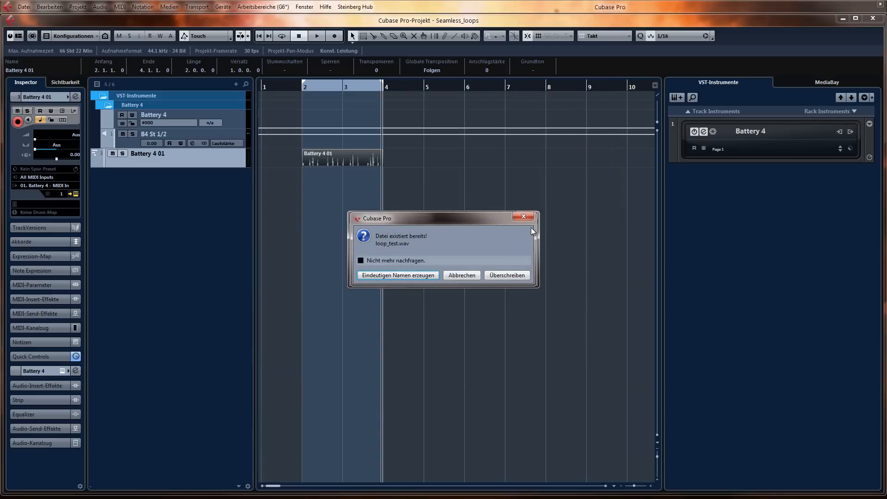
click(506, 274)
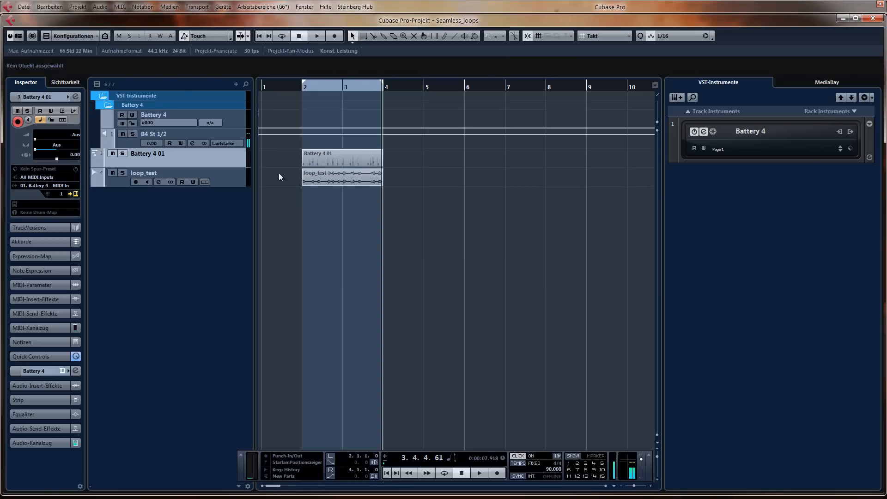
Mute the Battery 4 01 MIDI track, enlarge the loop_test audio track and place it above the MIDI track.
click(113, 153)
drag(145, 187, 150, 305)
drag(195, 229, 198, 160)
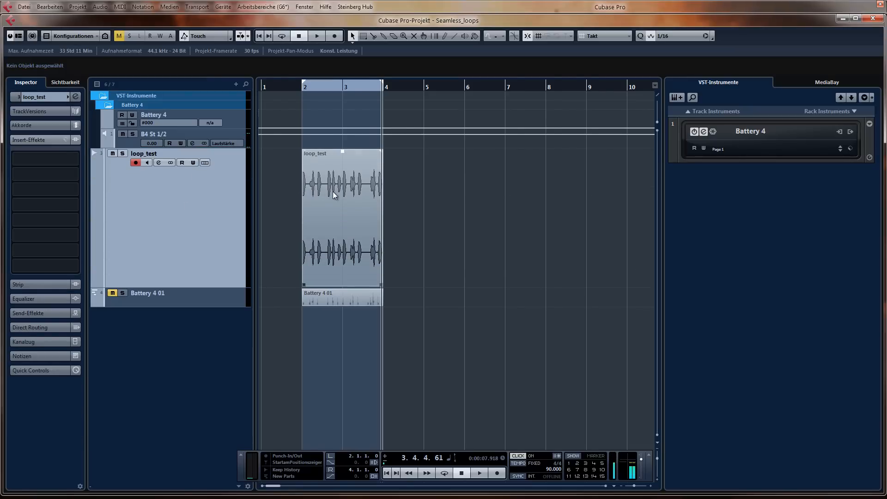
Examine the loop_test waveform up close and play it back from the left locator.
key(h)
key(h)
key(h)
key(h)
key(h)
key(h)
key(h)
key(h)
key(h)
key(h)
key(h)
key(KP_1)
key(space)
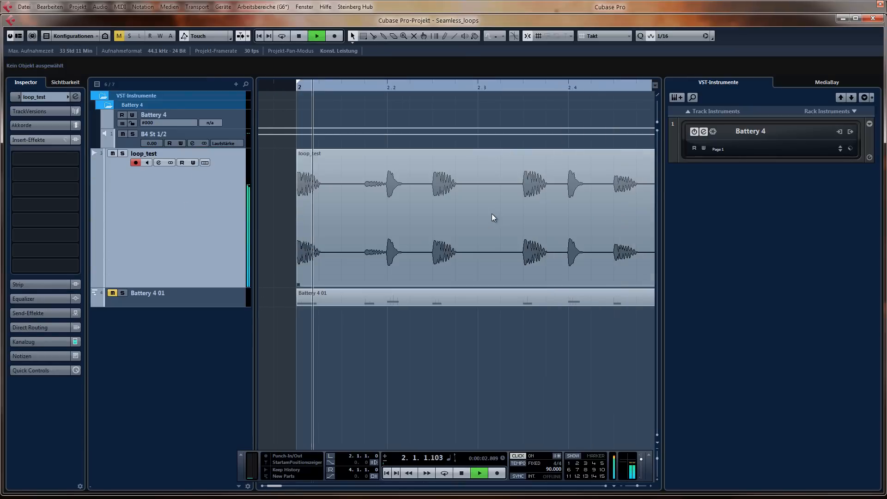
key(g)
key(g)
key(g)
key(g)
key(g)
key(g)
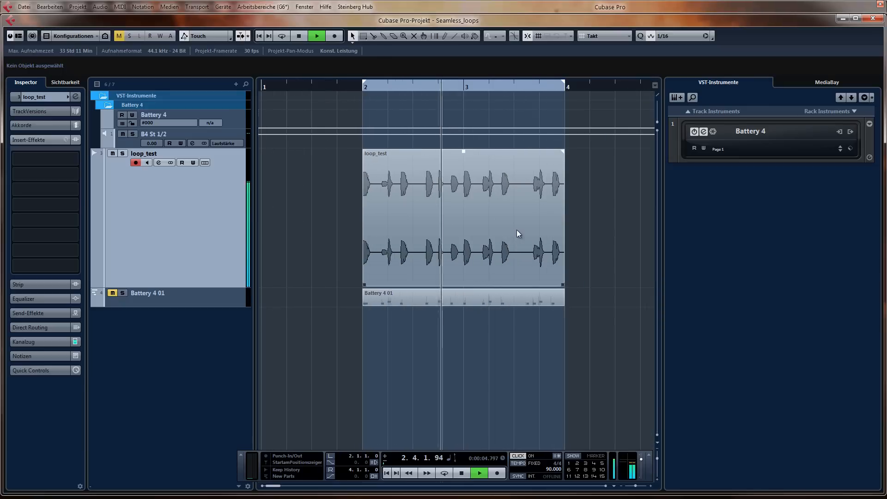
key(space)
Duplicate the loop_test event three times in a row directly after the original.
click(461, 214)
key(ctrl+d)
key(ctrl+d)
key(ctrl+d)
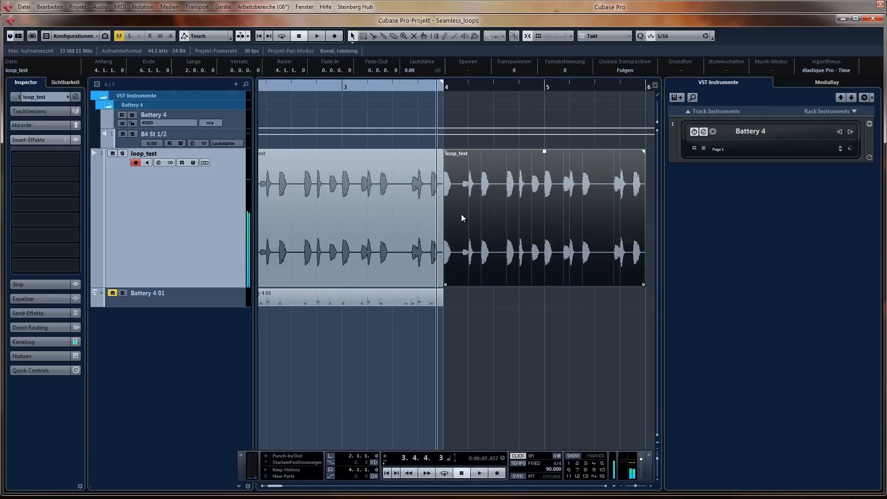
Select all four loop_test events, set the locators around them, and play across the first loop transition from bar 3.
key(g)
key(g)
key(g)
key(g)
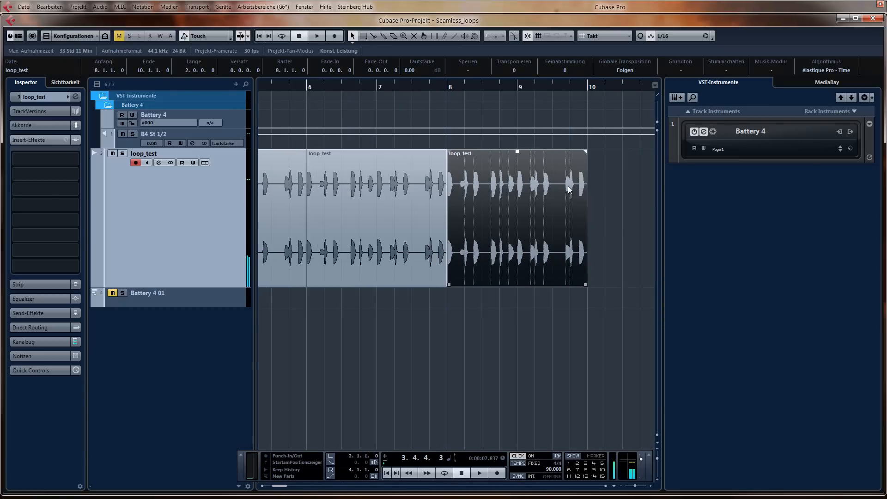
drag(565, 218, 249, 225)
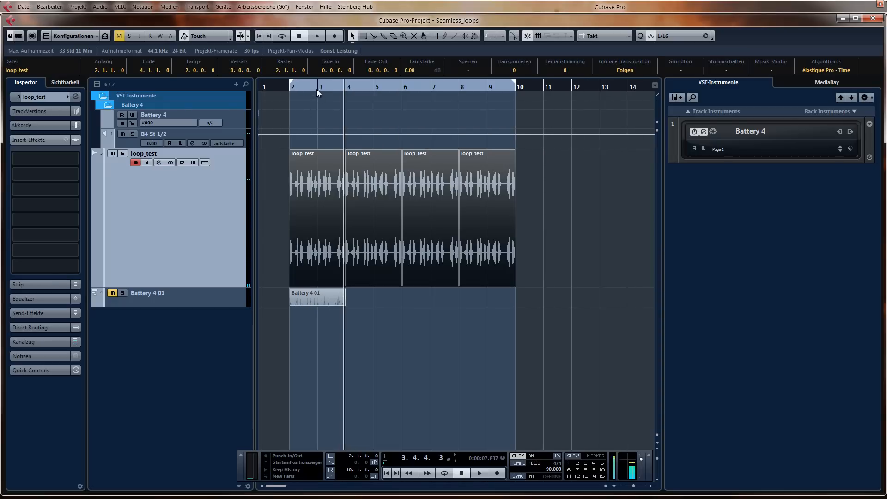
click(317, 90)
key(space)
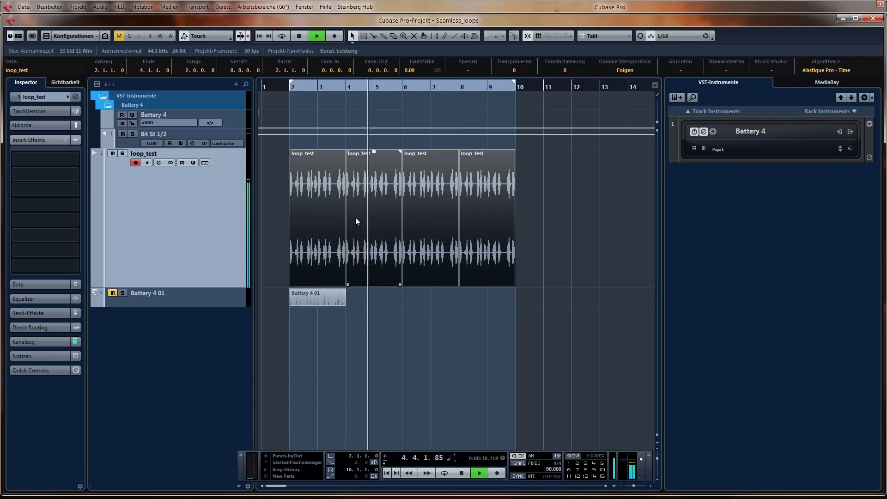
key(space)
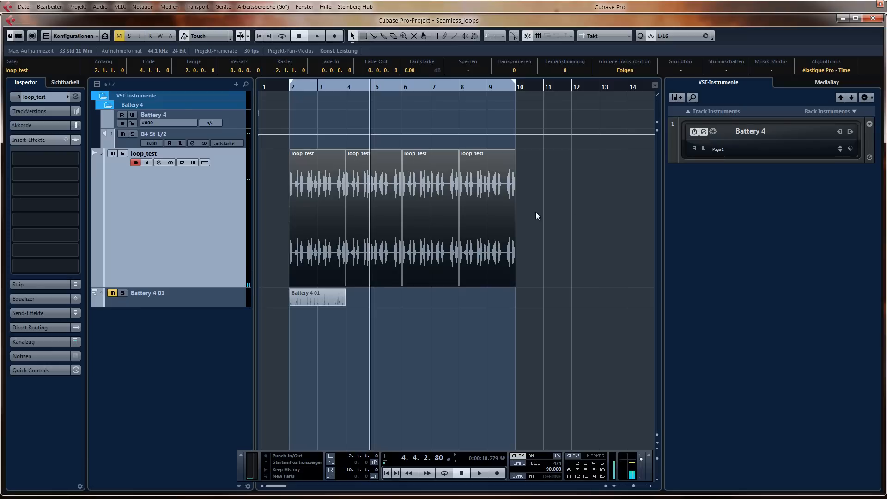
Add Kontakt 5 as a rack instrument with an assigned MIDI track, and reposition its window so it is fully visible.
click(824, 111)
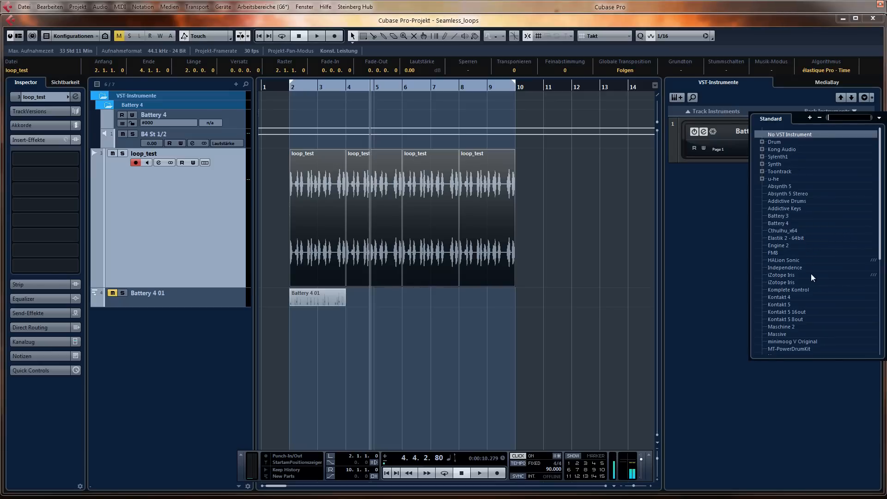
click(789, 304)
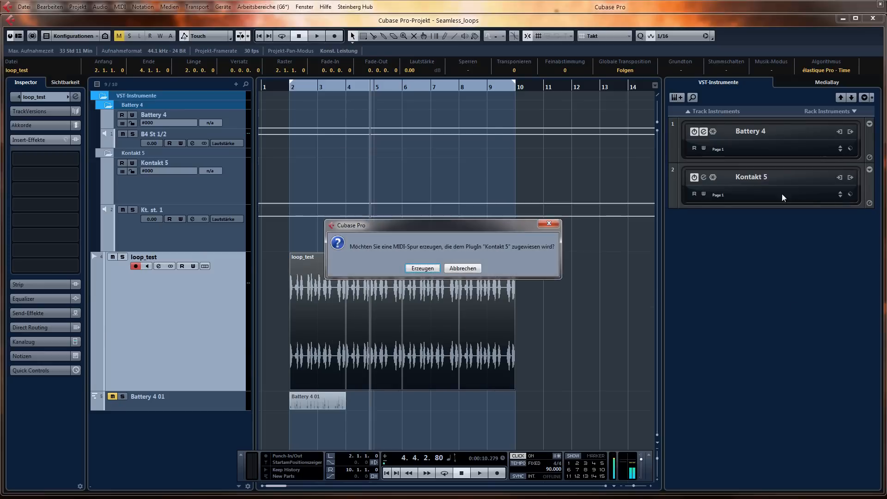
click(422, 268)
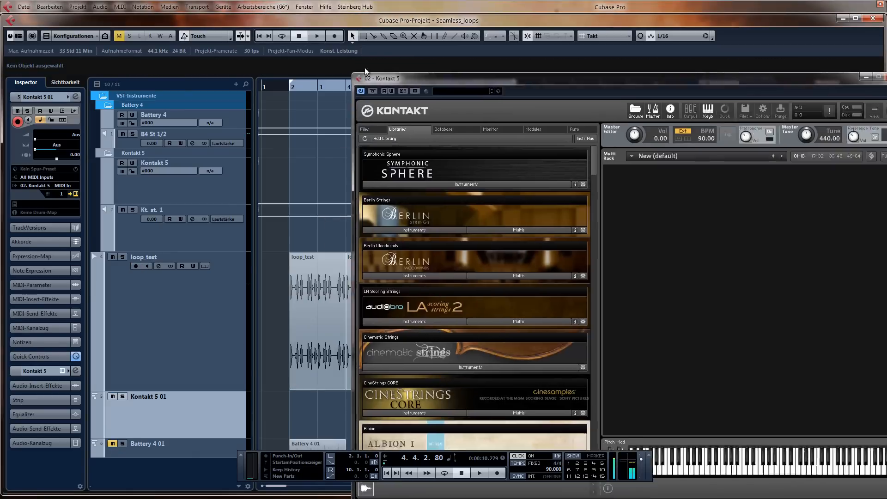
drag(554, 77, 347, 26)
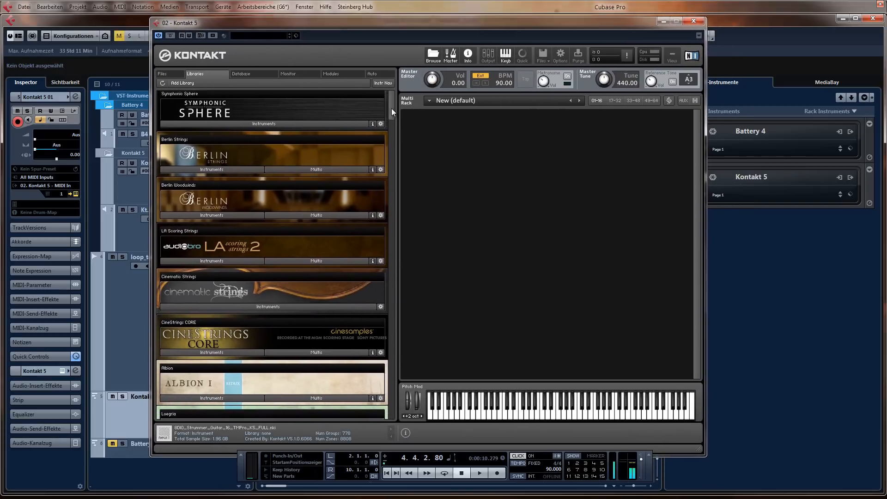
Load the 01 Str Ensemble Extensions instrument from the Symphobia 2 library into Kontakt and close the plug-in window.
drag(392, 108, 392, 170)
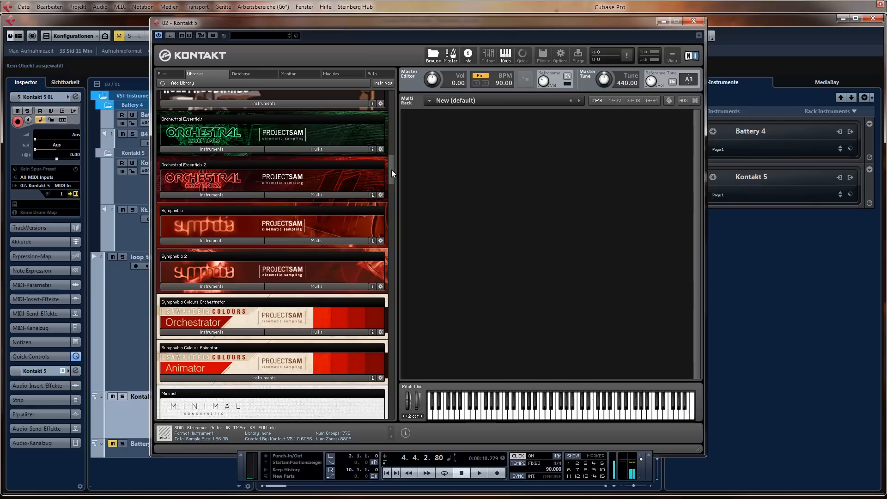
click(215, 240)
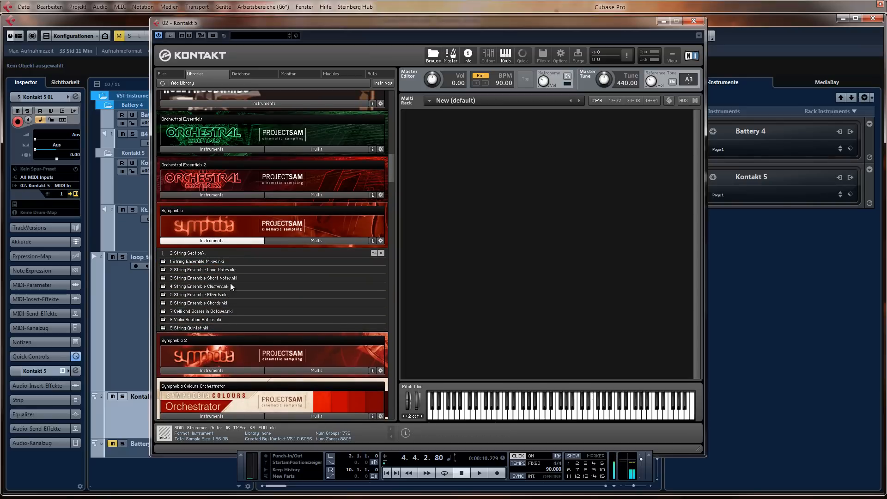
click(204, 242)
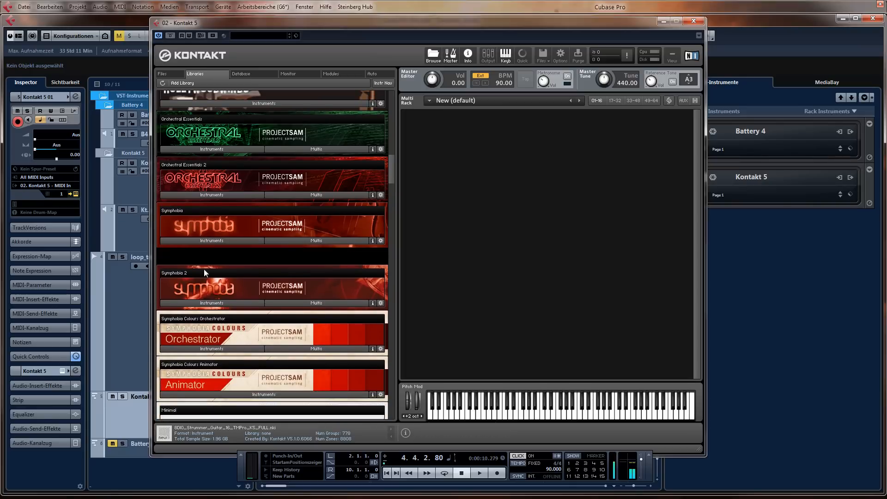
click(204, 287)
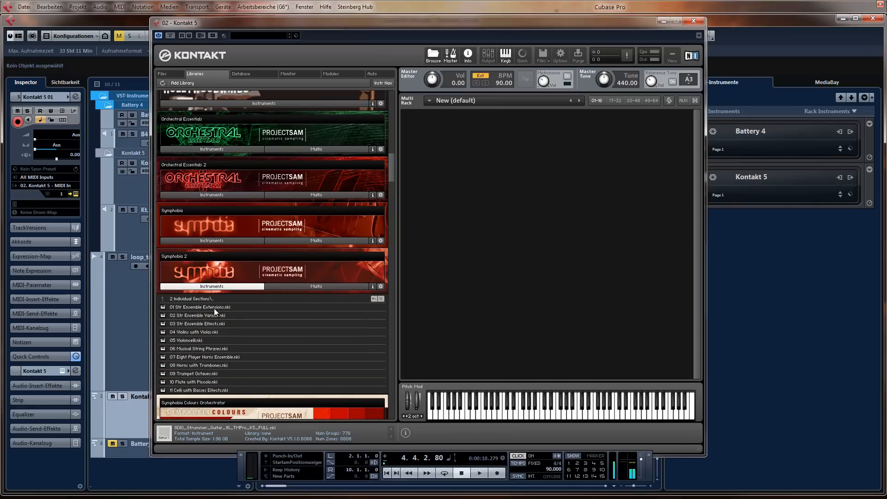
click(212, 308)
double_click(210, 307)
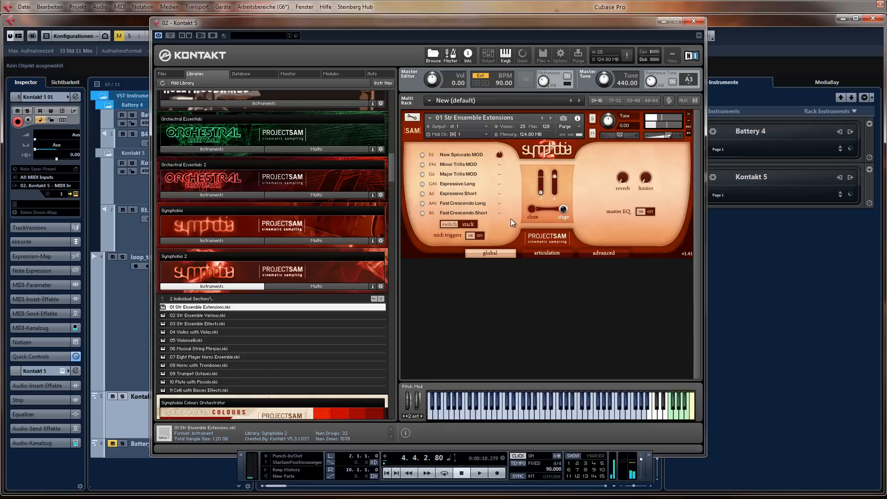
click(693, 21)
Show the MixConsole full size and insert the 2C-Breeze reverb in the first insert slot of the Kt. st. 1 channel.
key(F3)
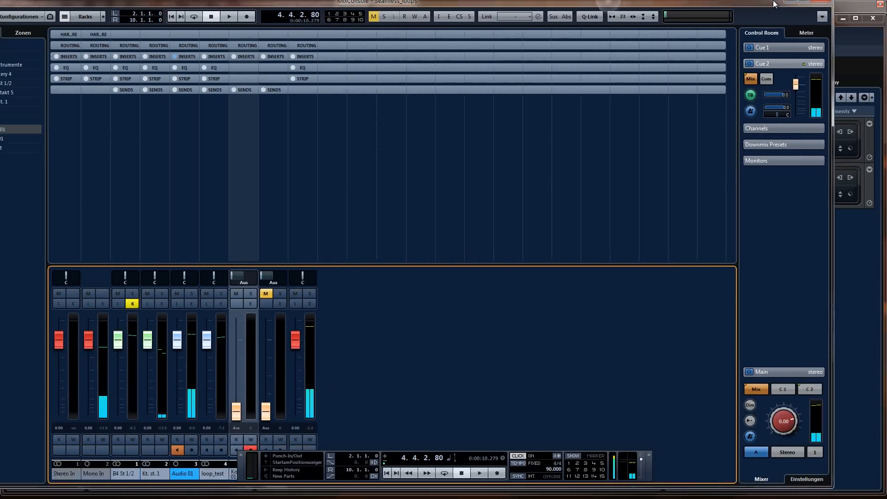
double_click(773, 4)
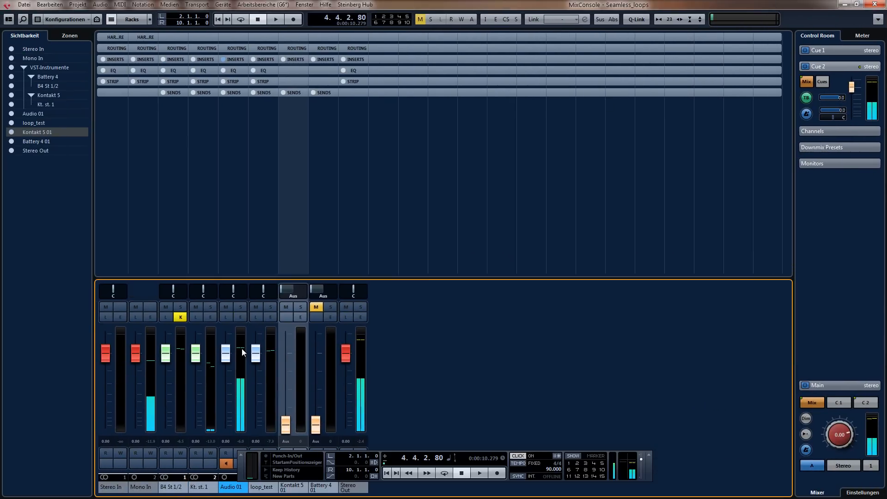
click(206, 61)
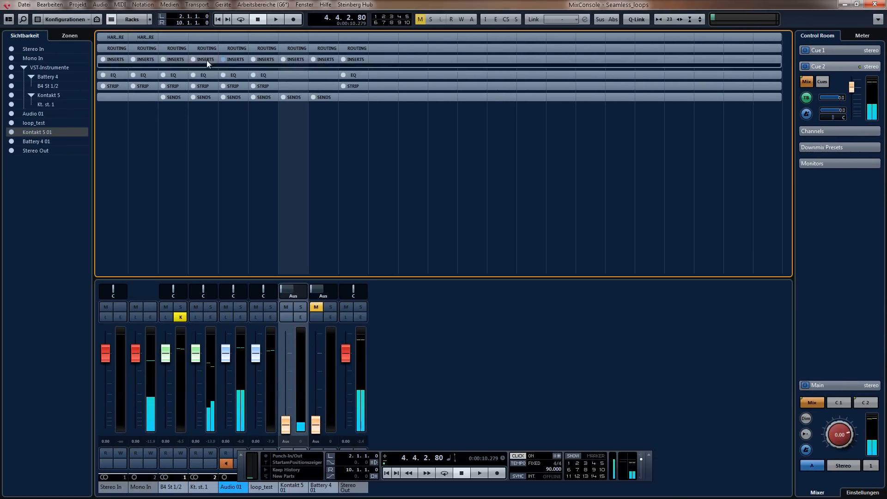
click(221, 69)
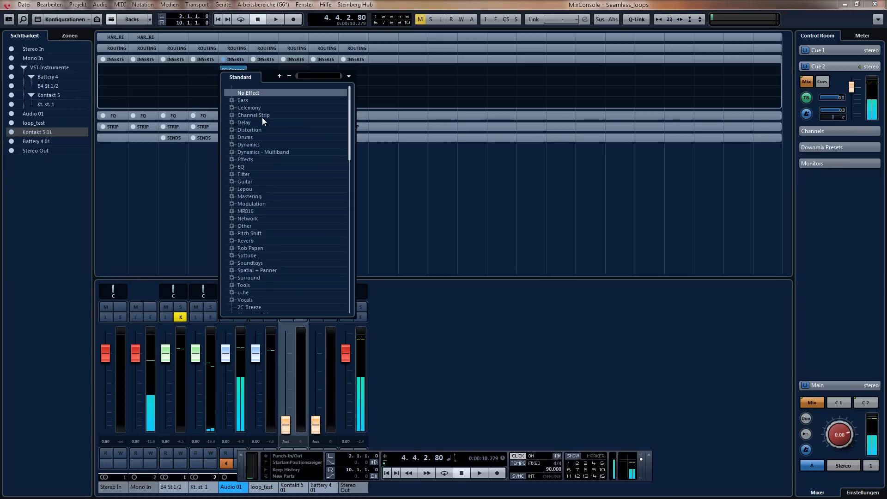
scroll(262, 118, down, 4)
click(251, 216)
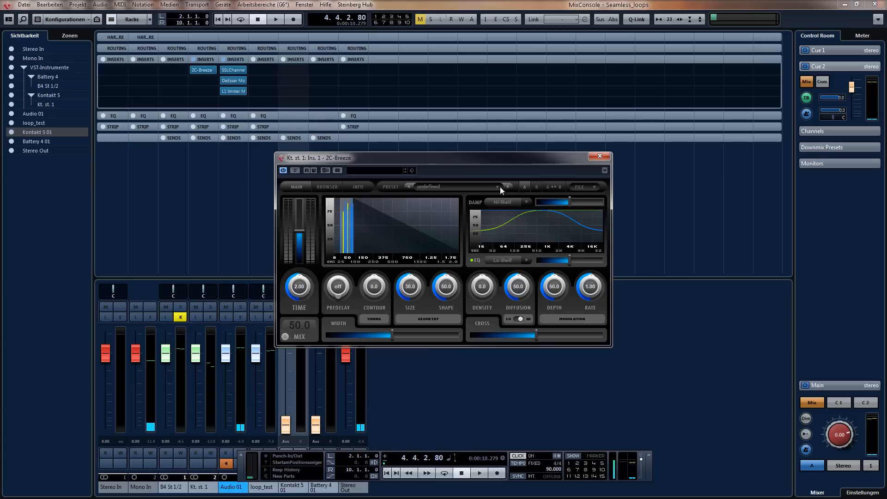
Load the factory preset 480 MediumRHall from Breeze Den's Presets, lower the reverb mix to 27.5, and return to the project.
click(499, 187)
mouse_move(518, 201)
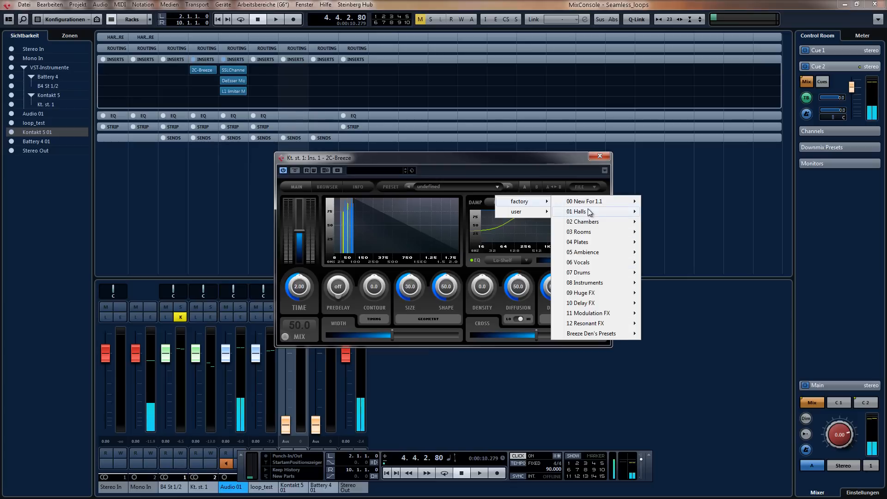
mouse_move(609, 334)
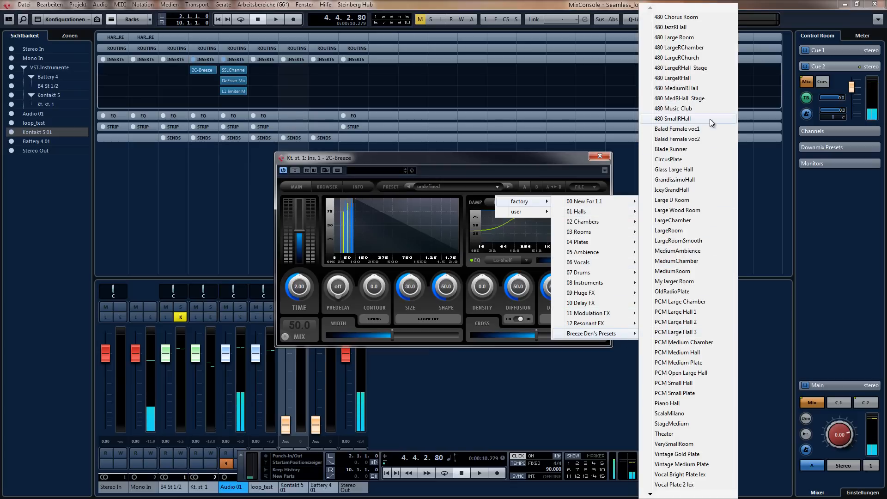
click(684, 88)
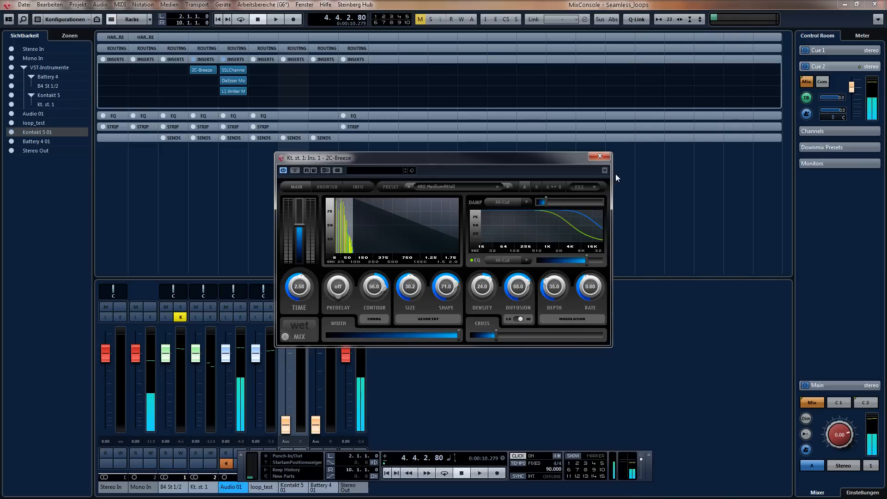
drag(292, 323, 306, 395)
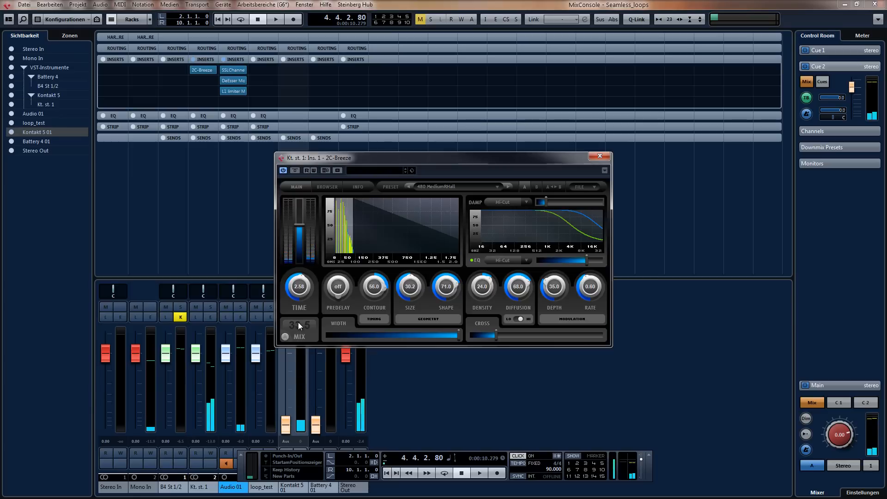
drag(299, 326, 299, 331)
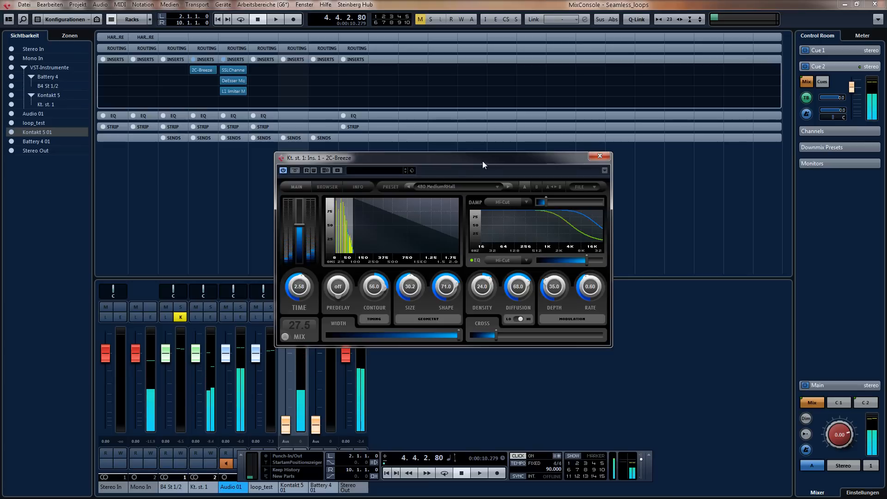
click(599, 157)
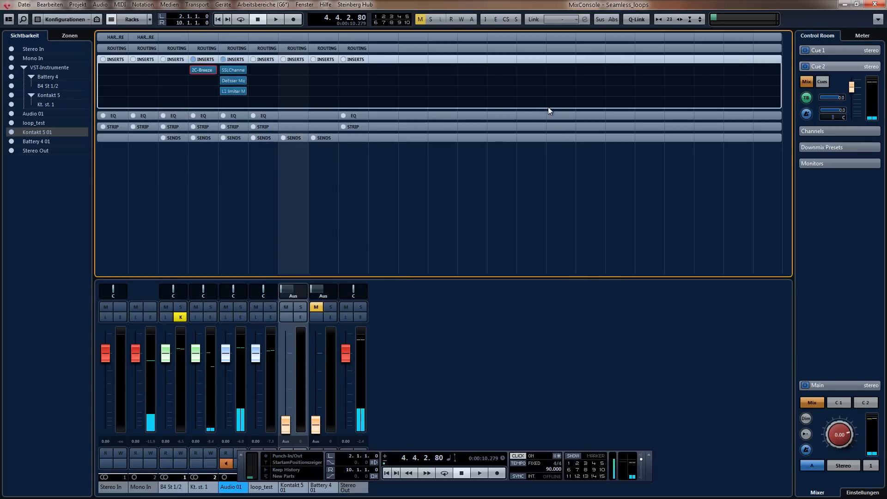
key(F3)
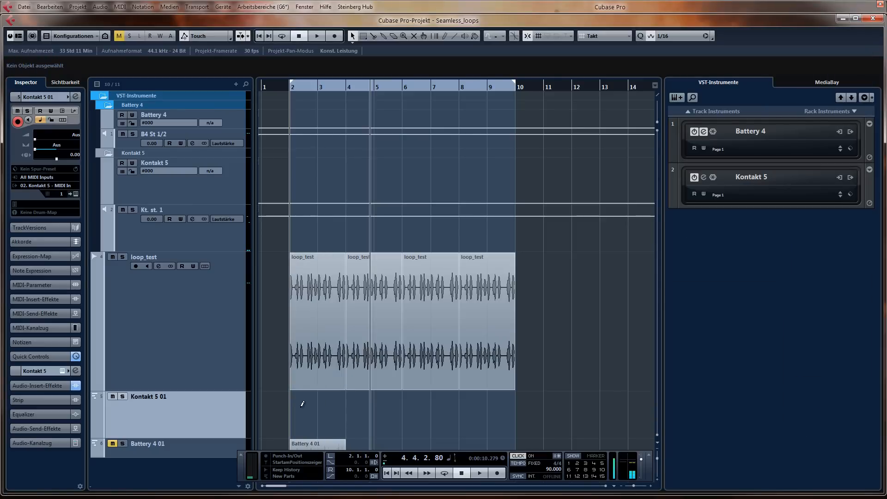
Draw an empty MIDI part from bar 2 to bar 4 on the Kontakt 5 01 track and activate step input in its Key Editor.
mouse_move(297, 402)
mouse_down()
mouse_move(372, 409)
mouse_move(347, 409)
mouse_up()
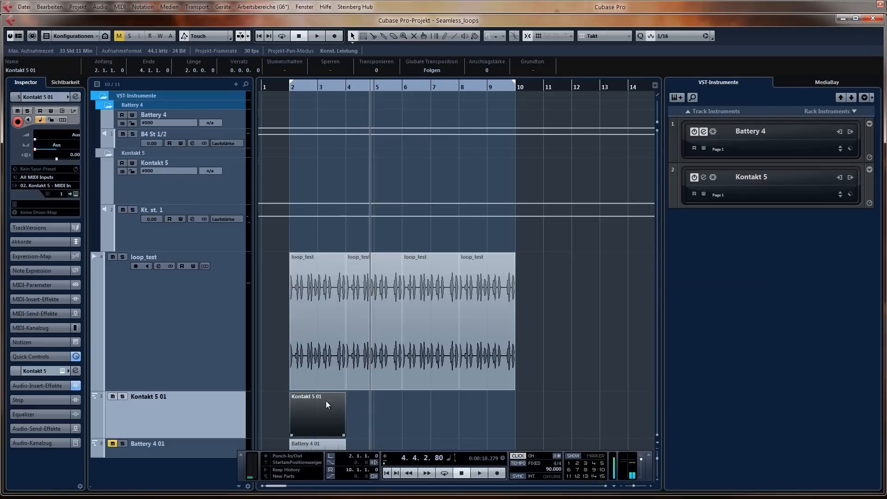
key(Return)
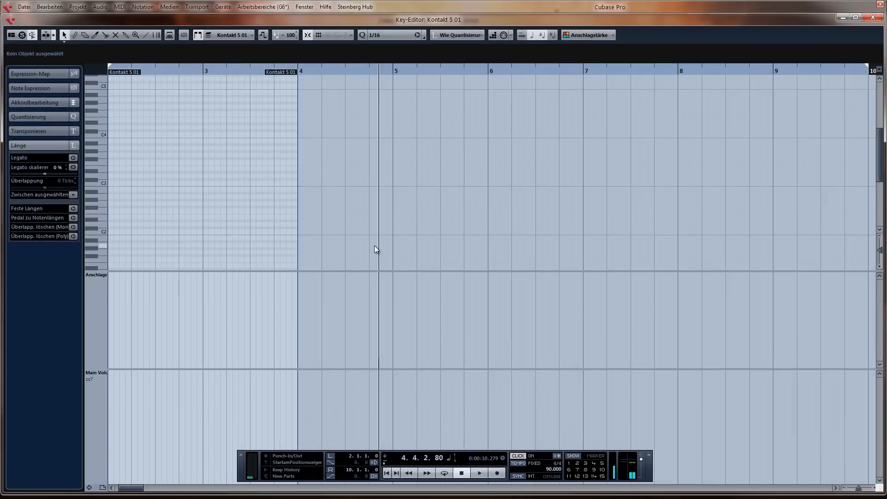
key(KP_1)
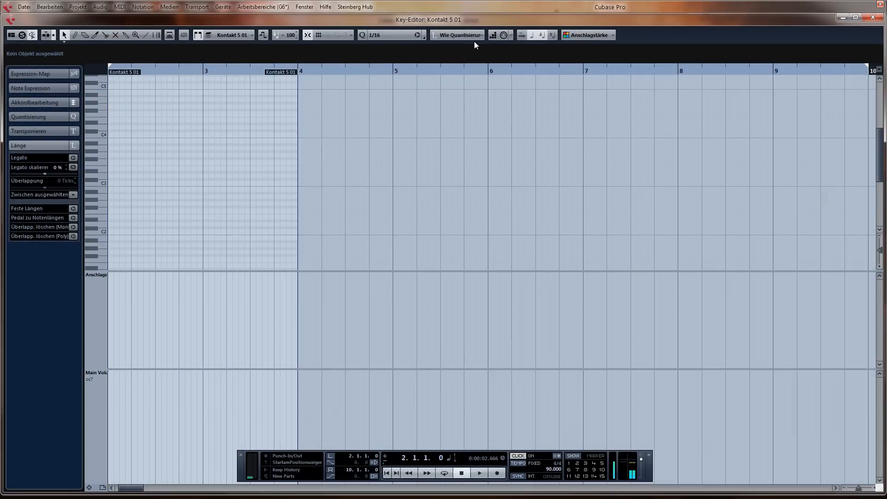
click(492, 35)
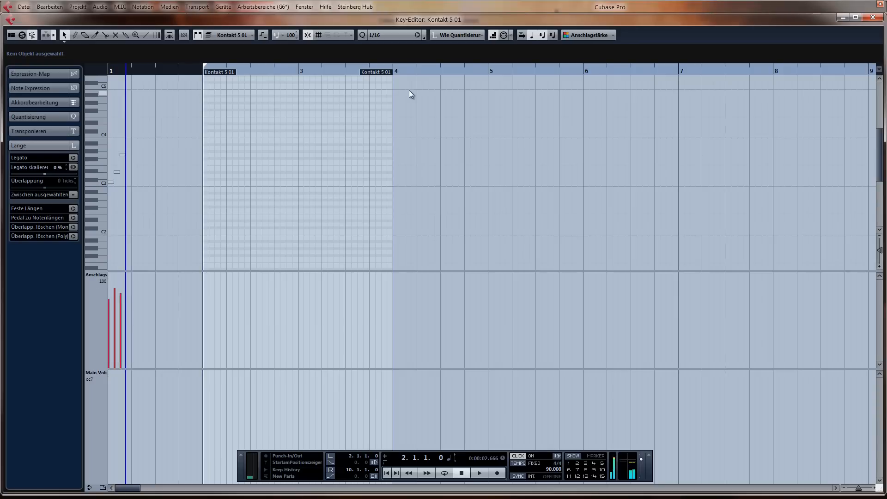
Delete the misplaced notes at bar 1 and step-enter a rising 1/16 note pattern from bar 2 to the end of the part.
drag(110, 132, 154, 223)
key(Delete)
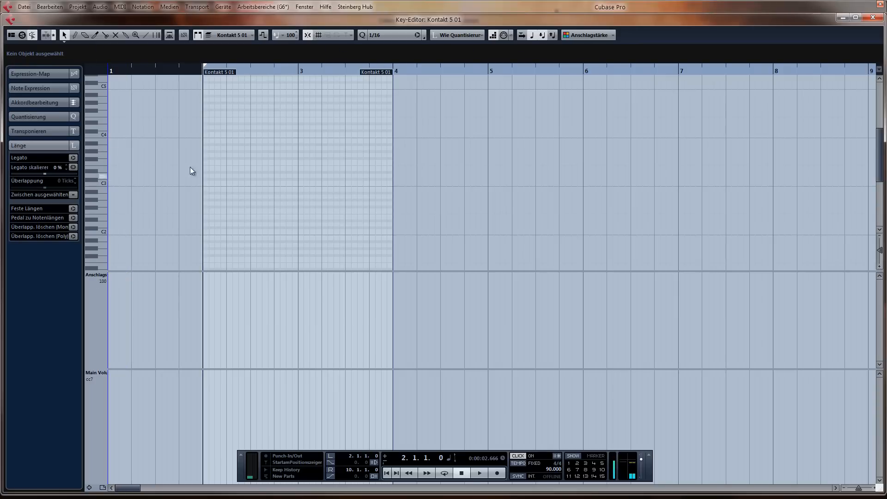
click(205, 158)
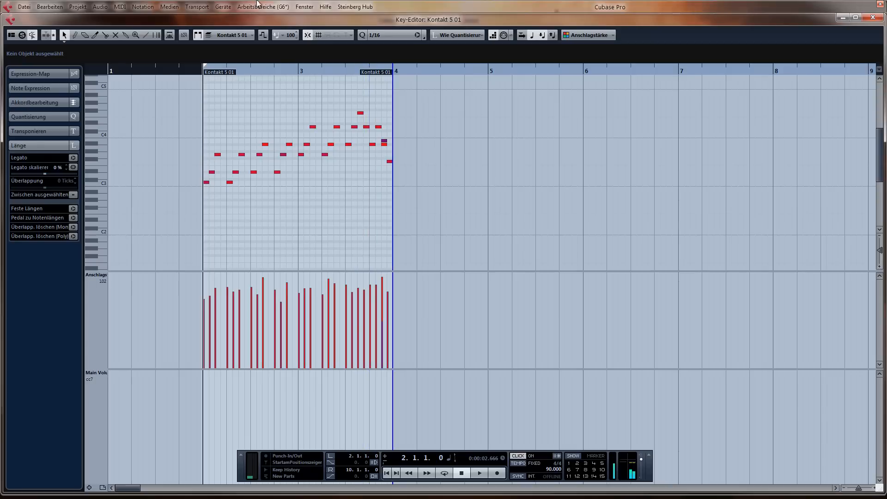
Delete the surplus notes at position 3.4.3 near the end of the string pattern and close the Key Editor.
click(385, 146)
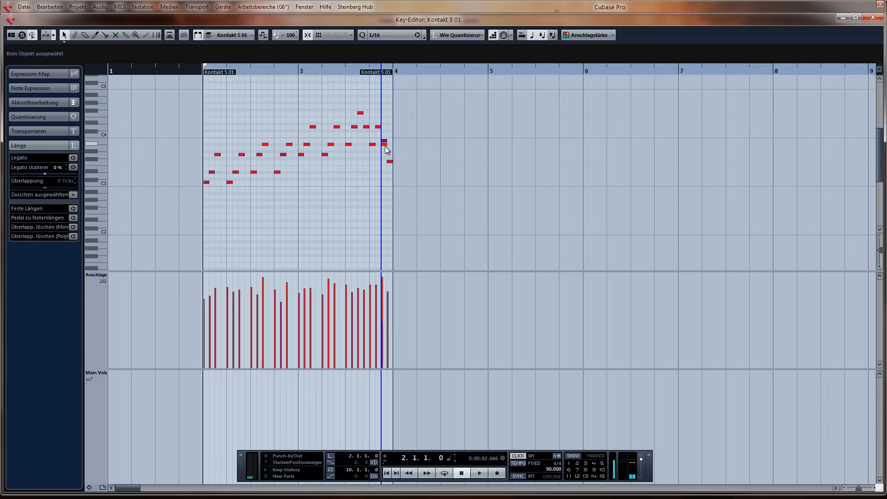
click(384, 143)
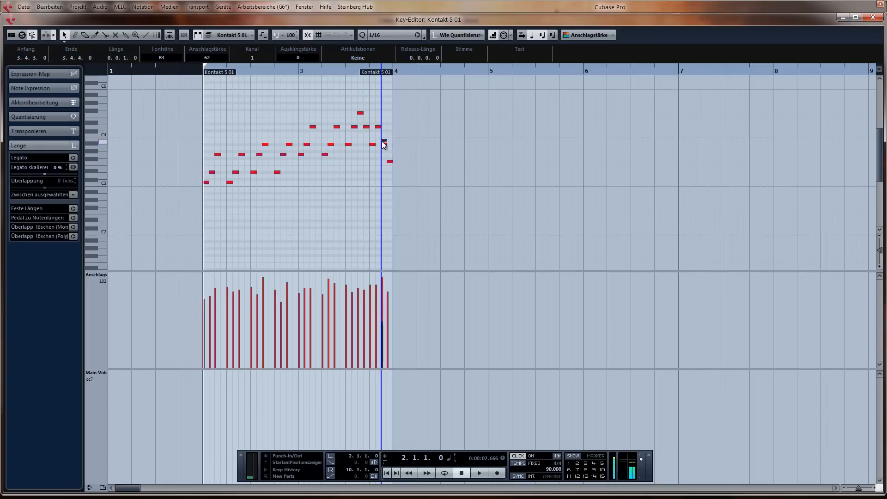
key(Delete)
key(Return)
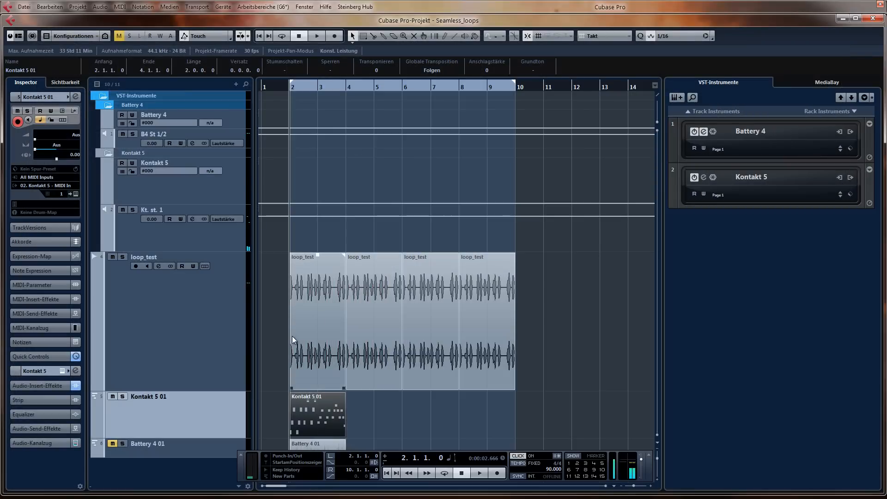
Play the string part together with the drum loop from bar 2 and switch off the metronome click.
key(space)
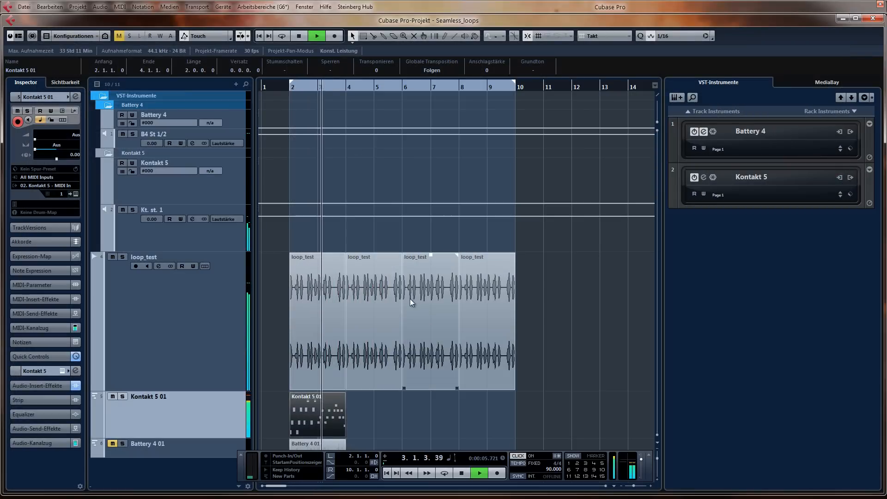
key(c)
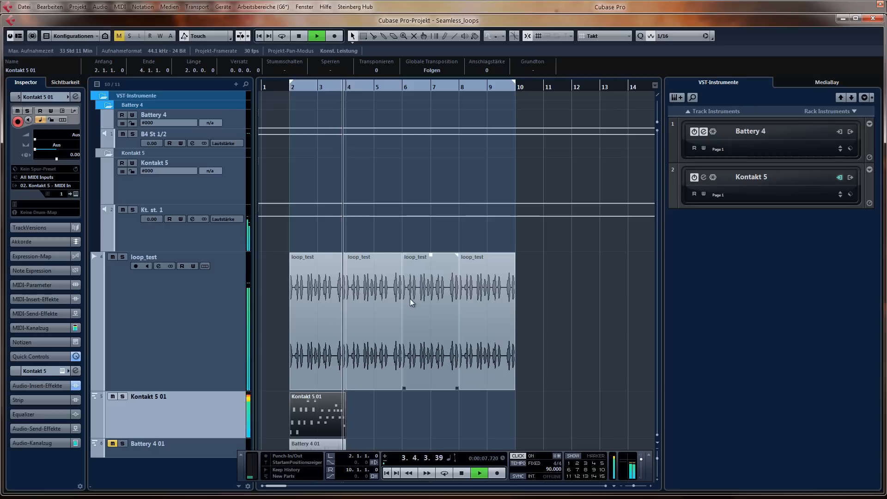
key(space)
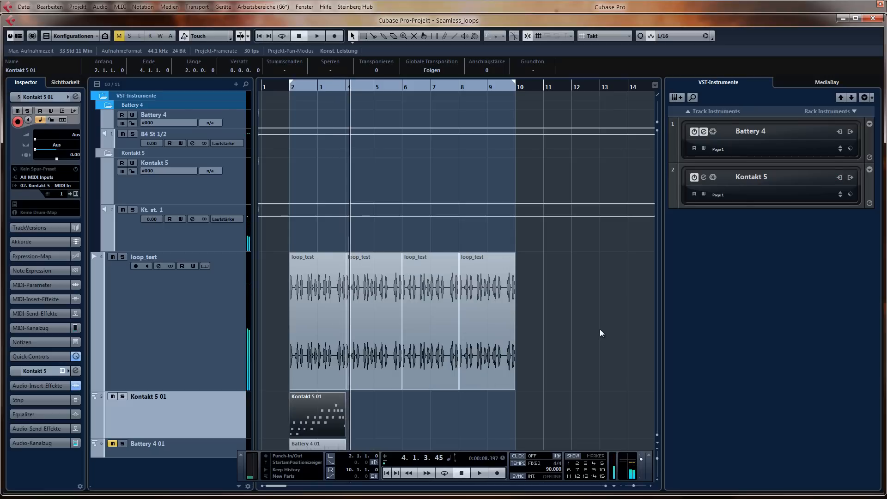
Duplicate the Kontakt 5 01 part three times in a row directly after the original.
click(515, 391)
click(314, 409)
key(ctrl+d)
key(ctrl+d)
key(ctrl+d)
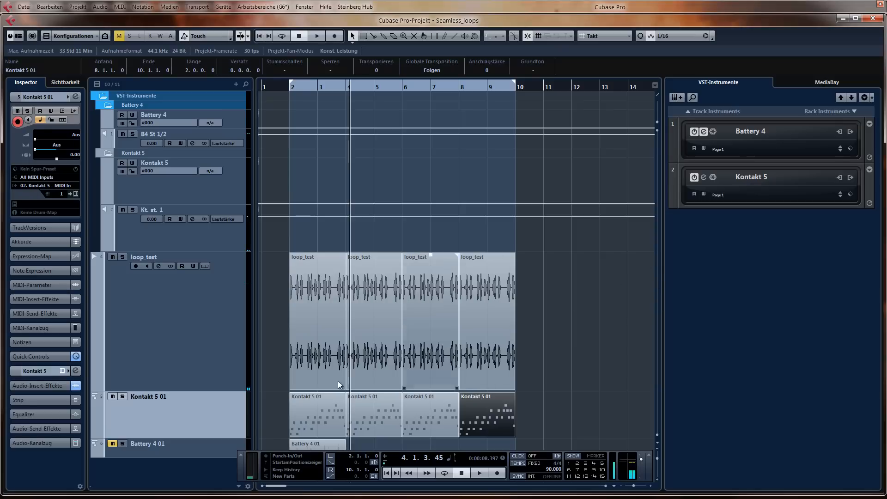
Move the Kontakt 5 01 track above the loop_test track and rename it Sym String.
drag(207, 420, 220, 279)
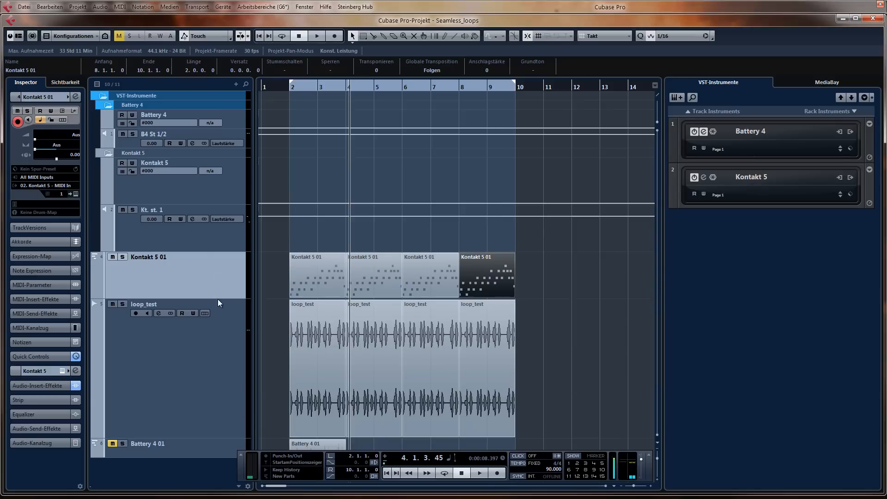
double_click(150, 259)
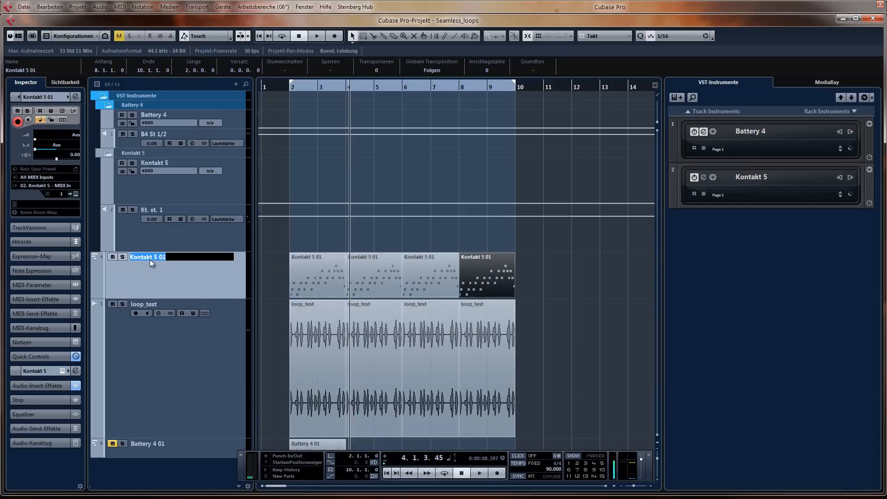
text(Sym String)
key(Return)
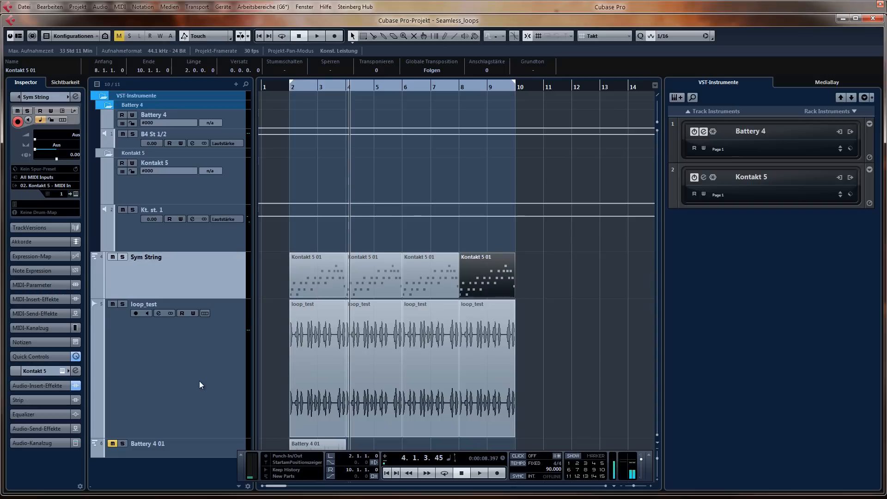
Apply the track name Sym String to the parts on its track and delete the three copies after the first part.
double_click(173, 257)
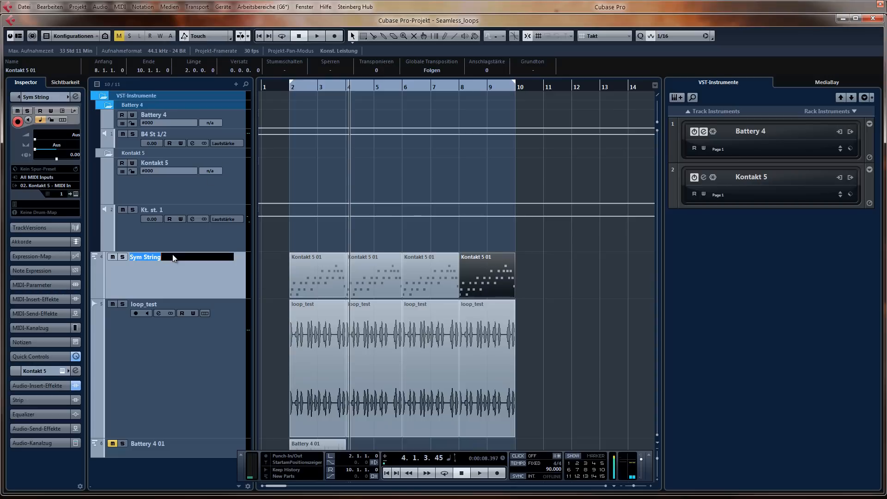
key(ctrl+Return)
drag(554, 288, 361, 283)
key(Delete)
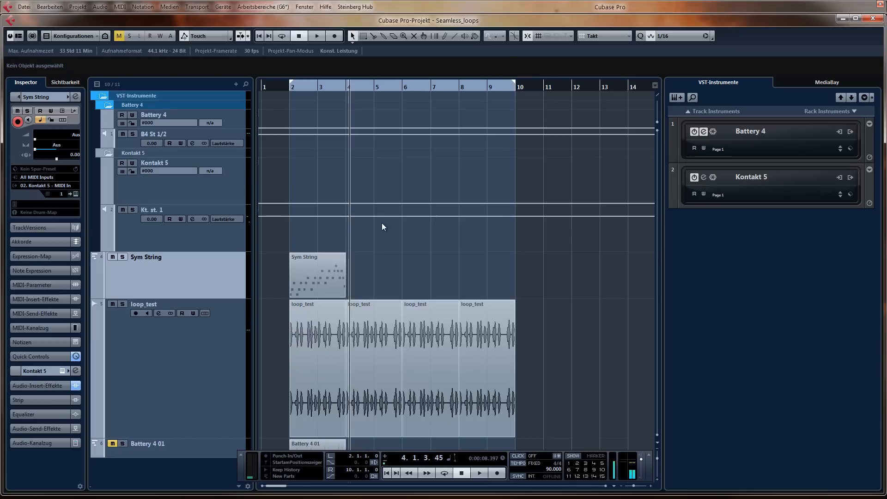
Set the locators around the Sym String part from bar 2 to bar 4 and mute the loop_test track.
key(KP_1)
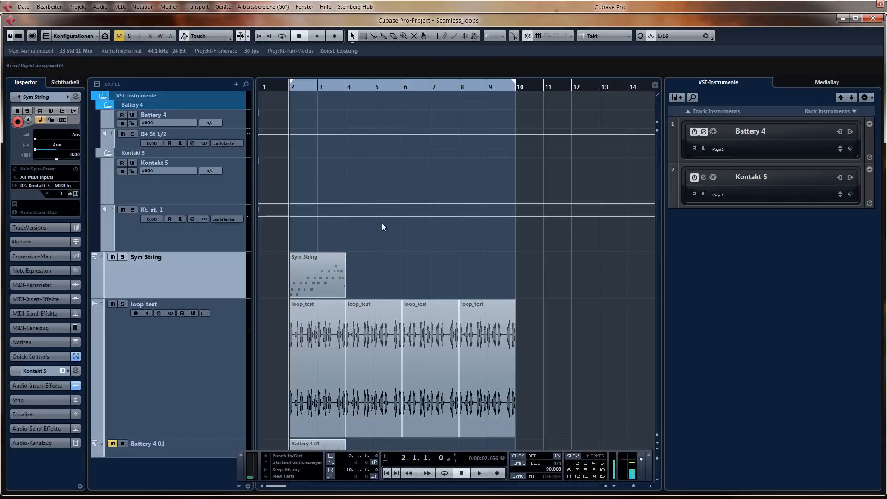
click(309, 274)
key(p)
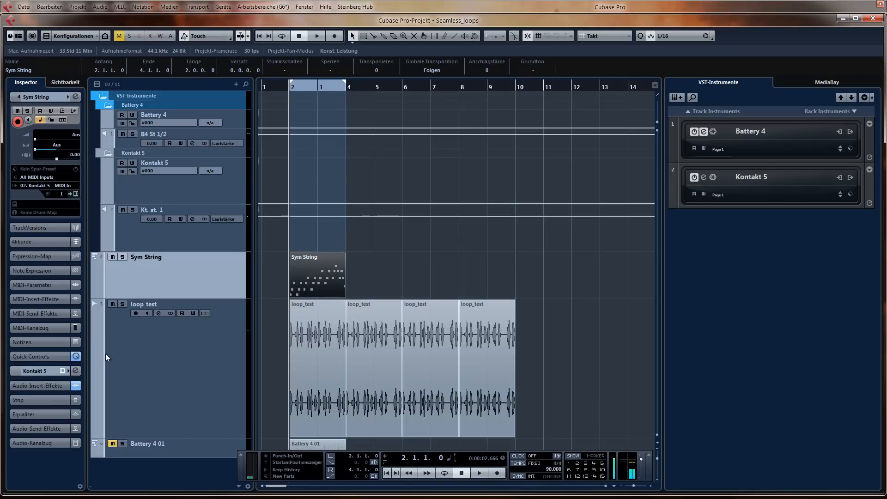
click(112, 304)
Export the locator range as loop_test_string, importing it as an audio track, and place that track directly below Sym String.
key(ctrl+shift+e)
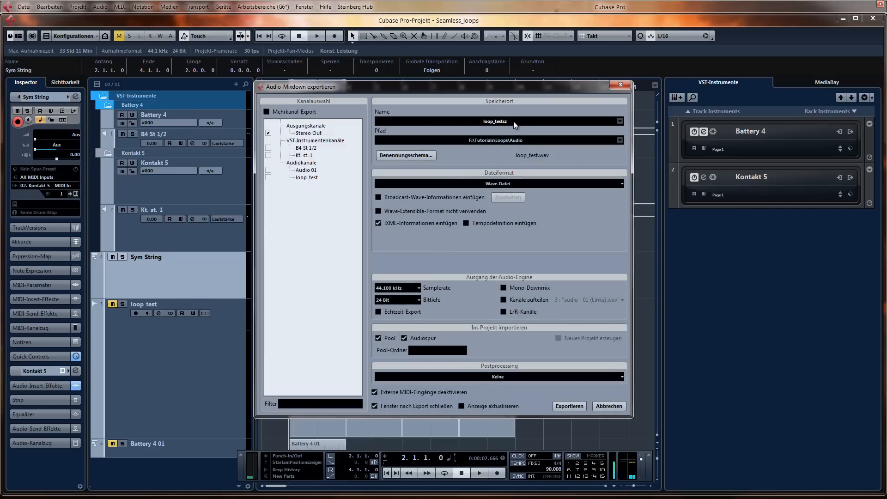
key(BackSpace)
key(BackSpace)
click(573, 404)
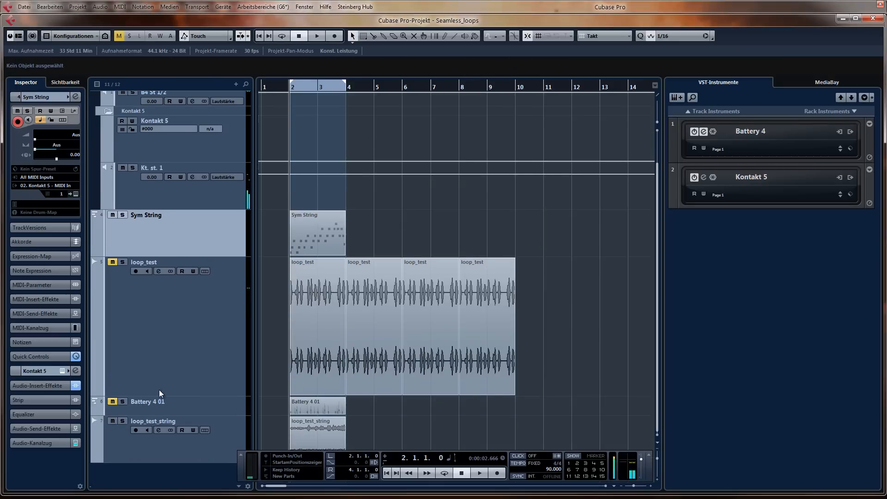
drag(181, 450, 234, 329)
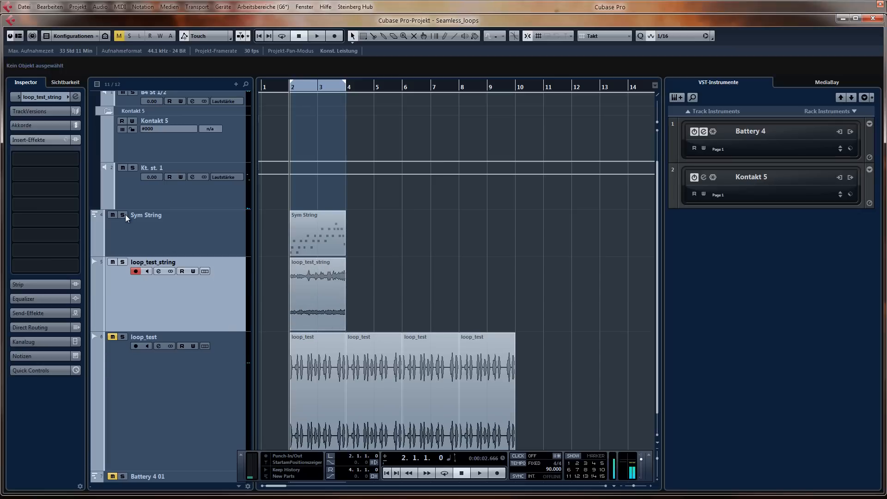
Duplicate the Sym String part and the loop_test_string event once each, directly after their originals.
click(313, 232)
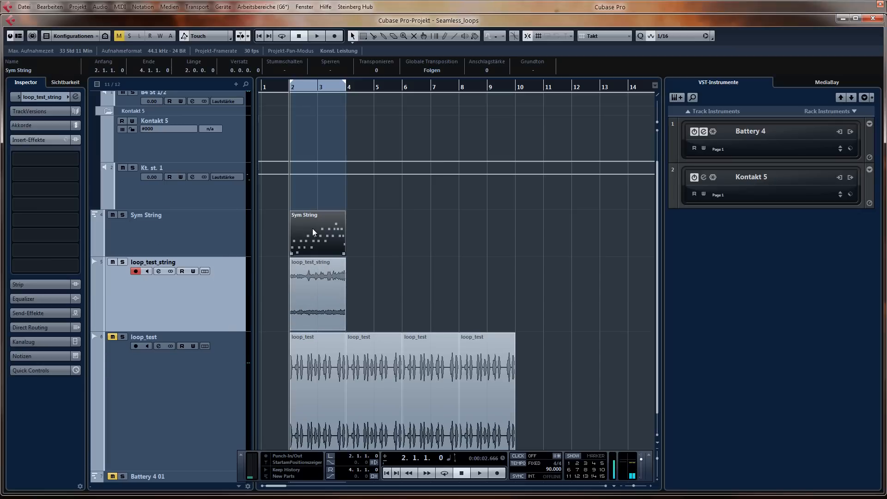
key(ctrl+d)
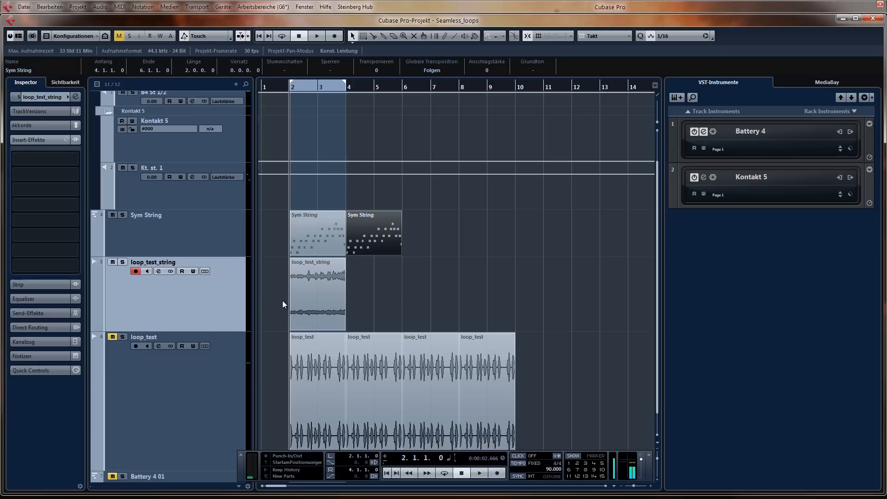
click(306, 300)
key(ctrl+d)
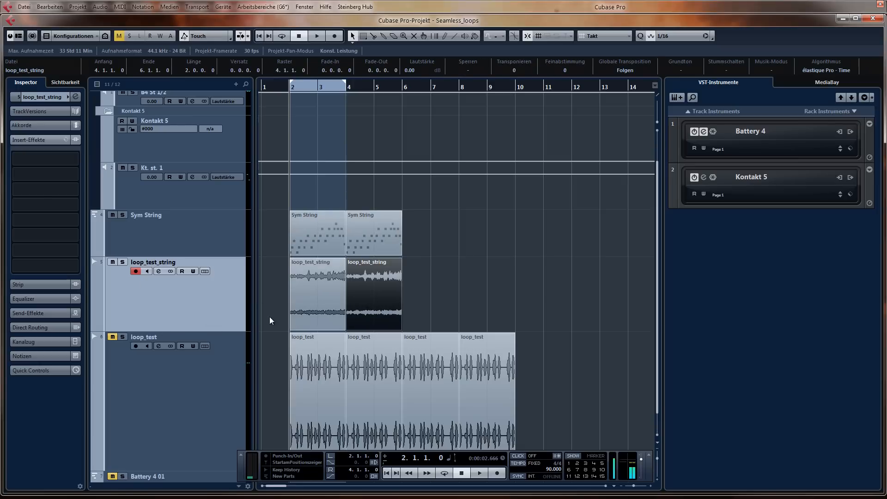
Mute the loop_test_string track, extend the right locator to bar 6 and play the two Sym String parts across their transition.
click(116, 261)
click(228, 234)
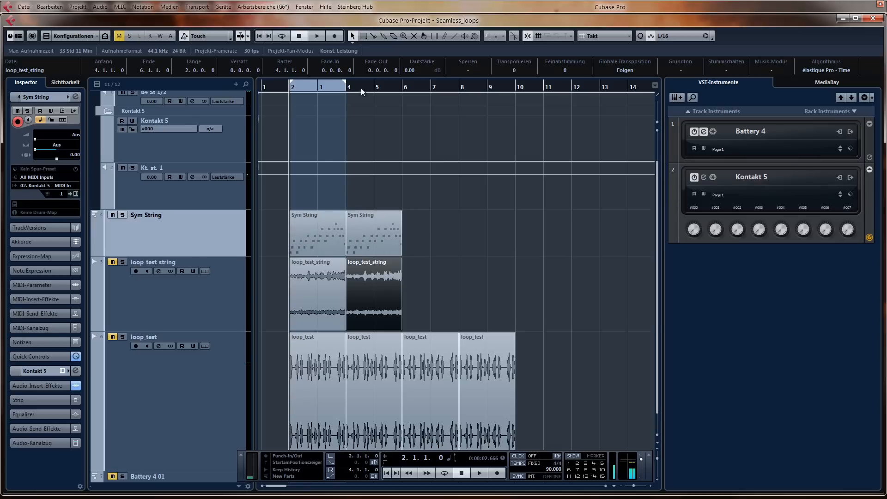
drag(347, 88, 400, 88)
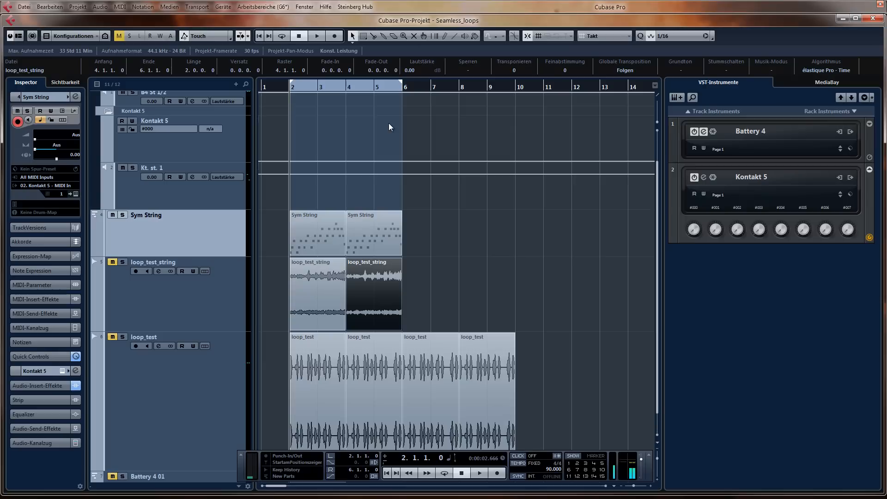
key(space)
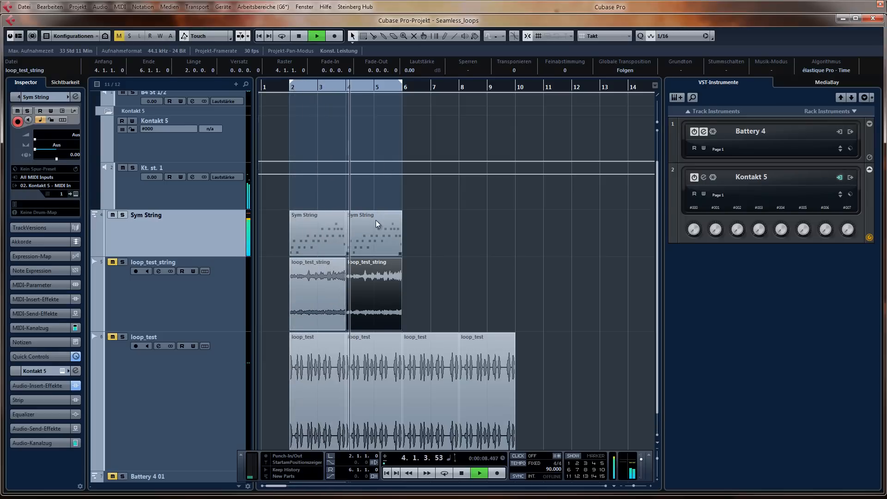
key(space)
Mute Sym String, unmute loop_test_string and play the exported audio from bar 2 across its transition at bar 4.
click(112, 215)
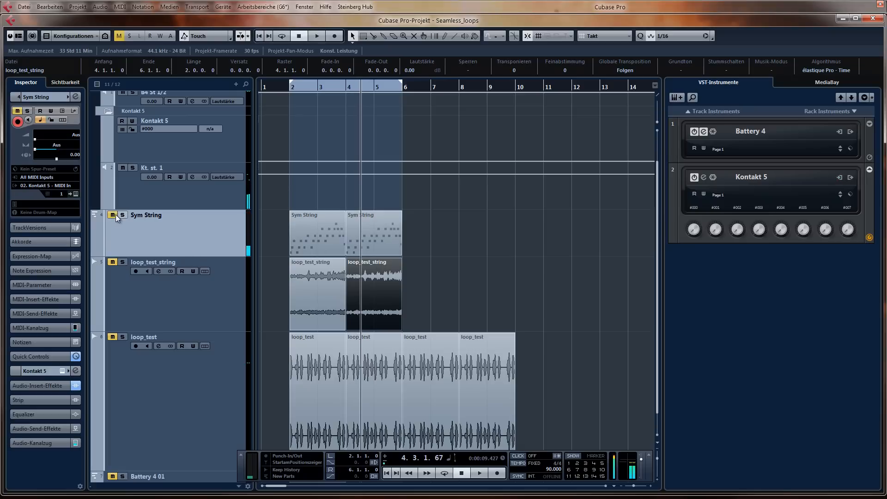
click(112, 262)
key(KP_1)
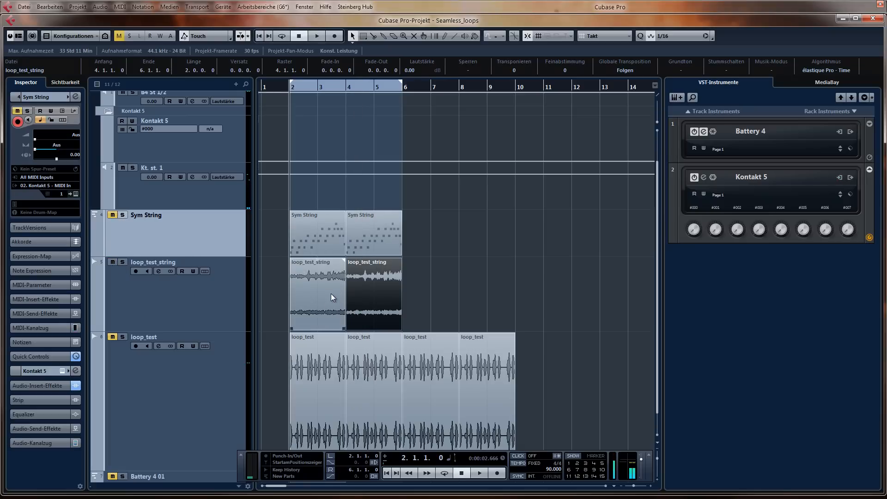
key(space)
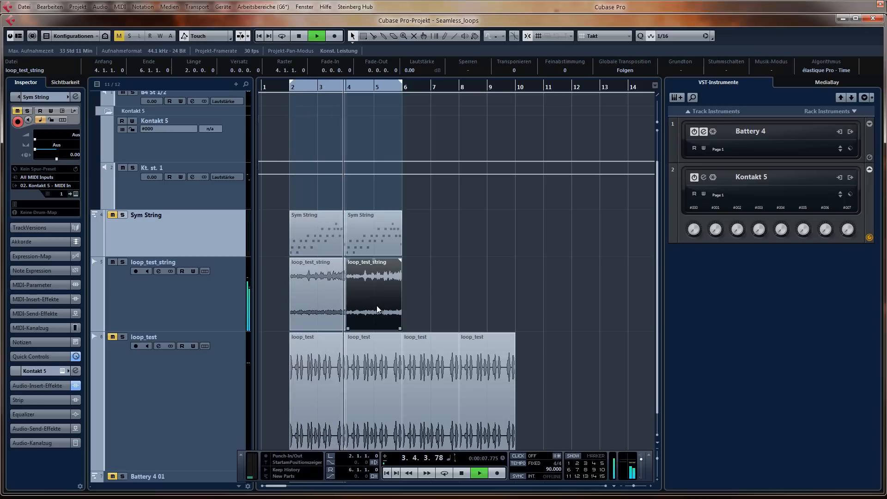
key(space)
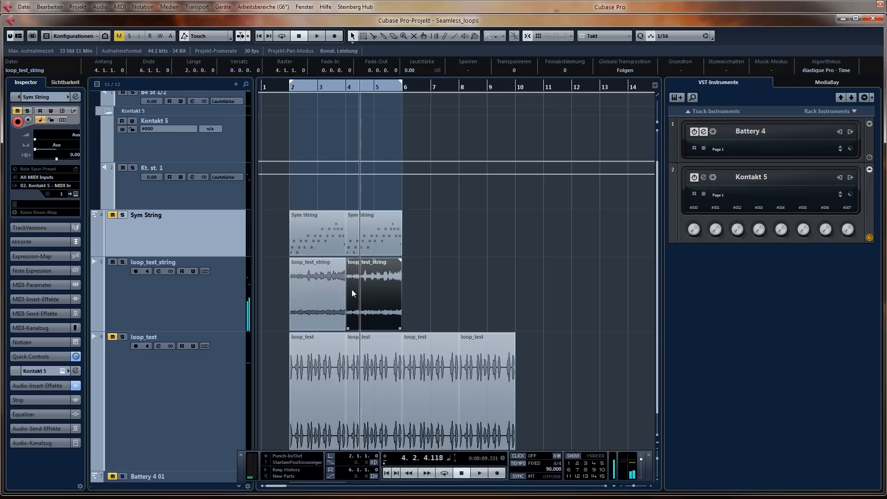
Move the second loop_test_string event and the second Sym String part to start at bar 6.
key(h)
key(h)
key(h)
key(h)
key(h)
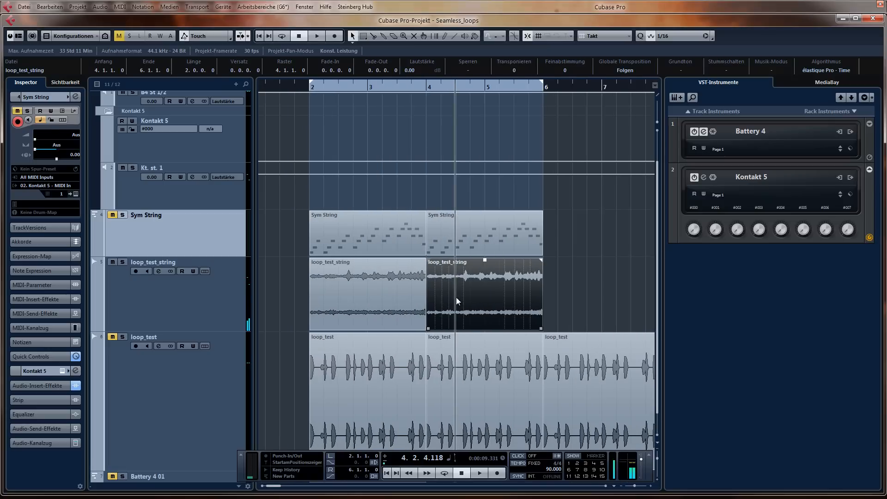
drag(440, 282, 580, 282)
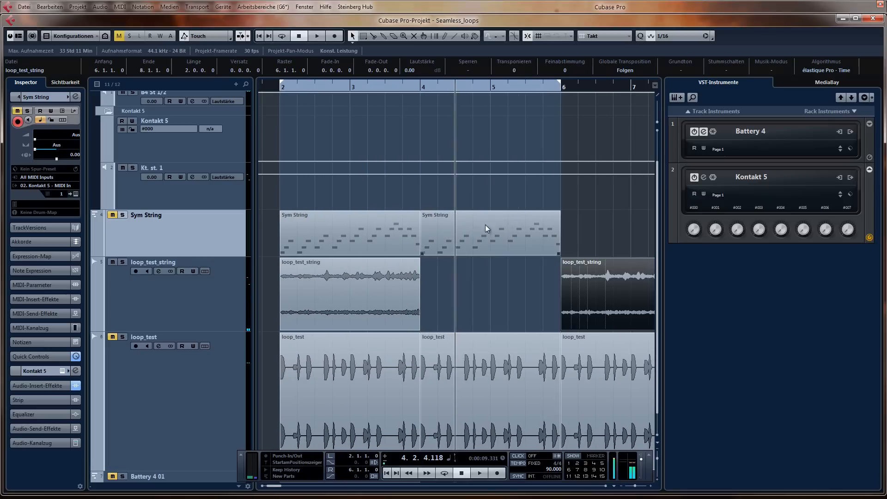
drag(485, 225, 604, 233)
click(401, 87)
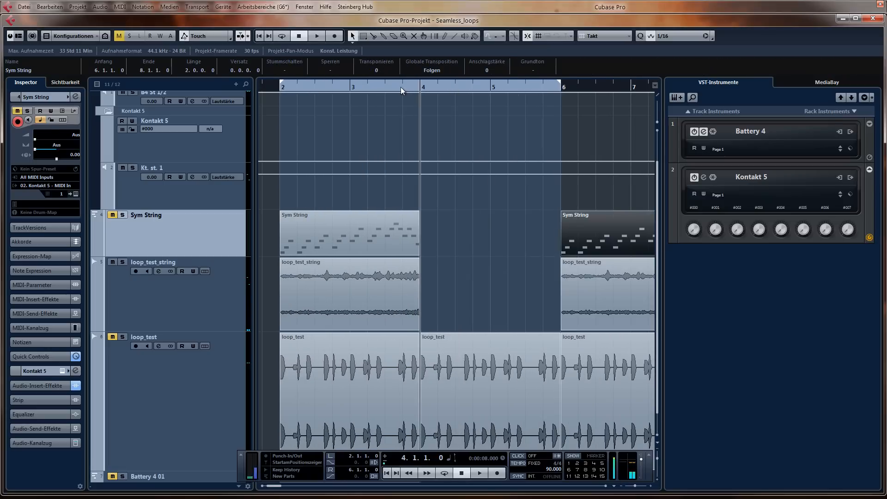
Inspect the last notes of the bar 2 Sym String part in the Key Editor, undoing the added notes and turning off step input.
double_click(375, 234)
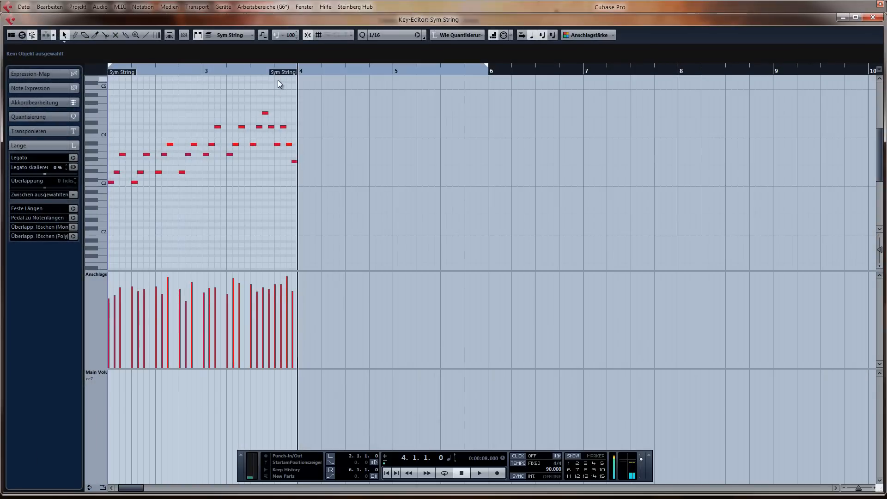
drag(278, 80, 311, 174)
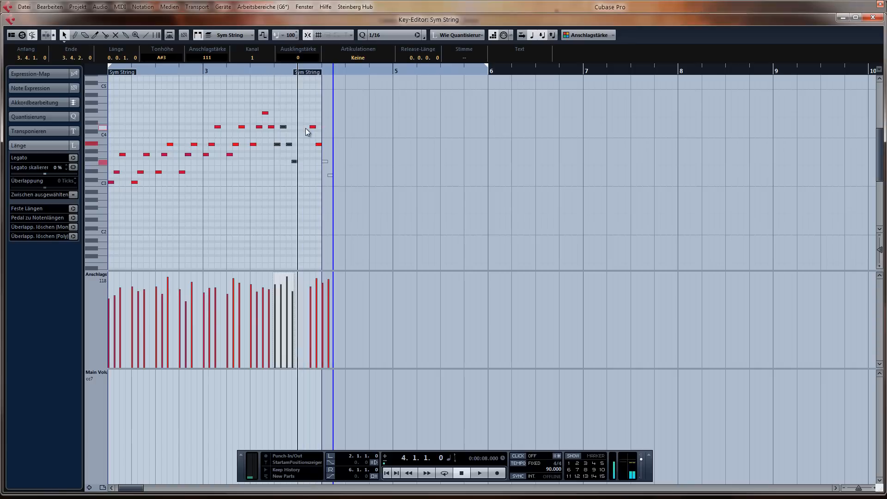
key(ctrl+z)
key(ctrl+z)
key(ctrl+z)
key(ctrl+z)
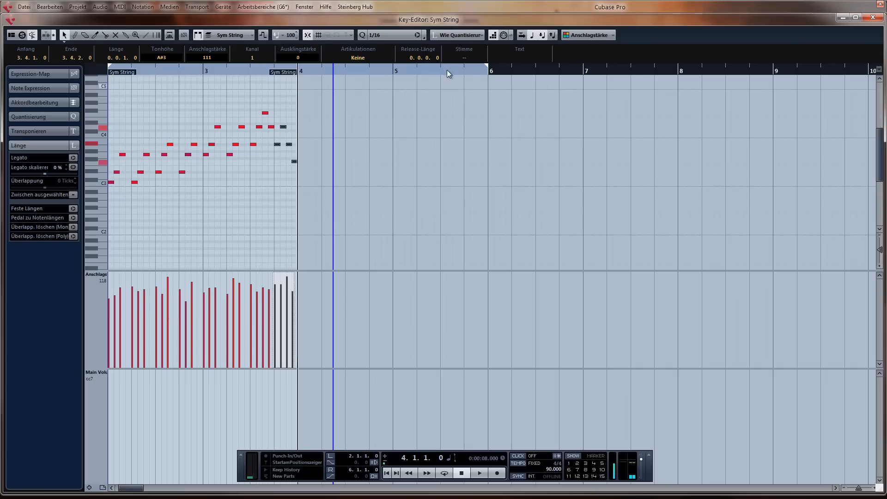
click(492, 36)
click(271, 111)
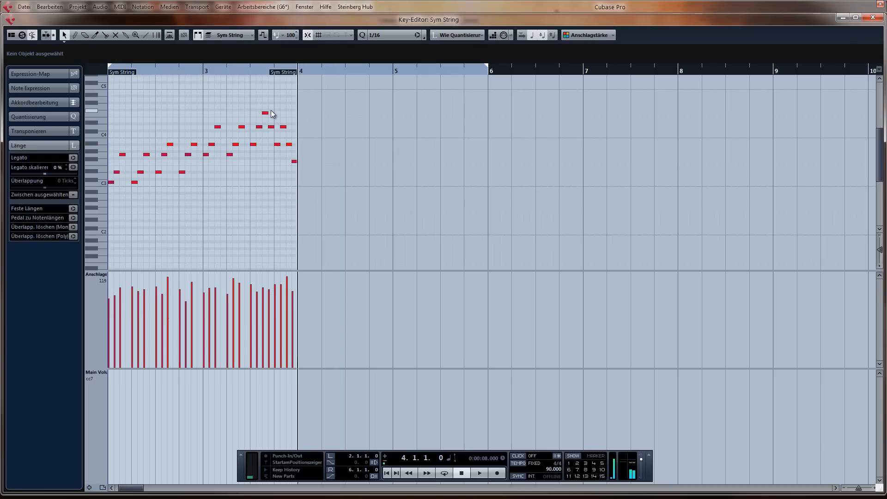
key(Escape)
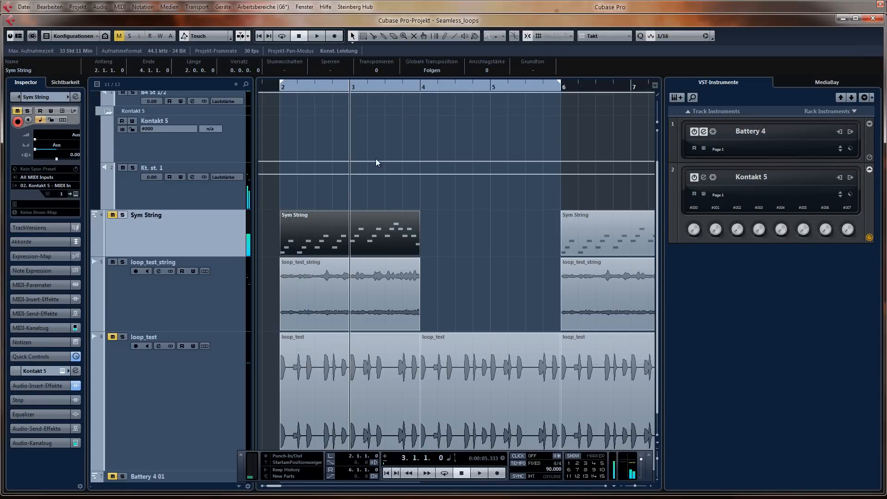
Switch on the metronome click and play the project from bar 4 into bar 5.
click(416, 89)
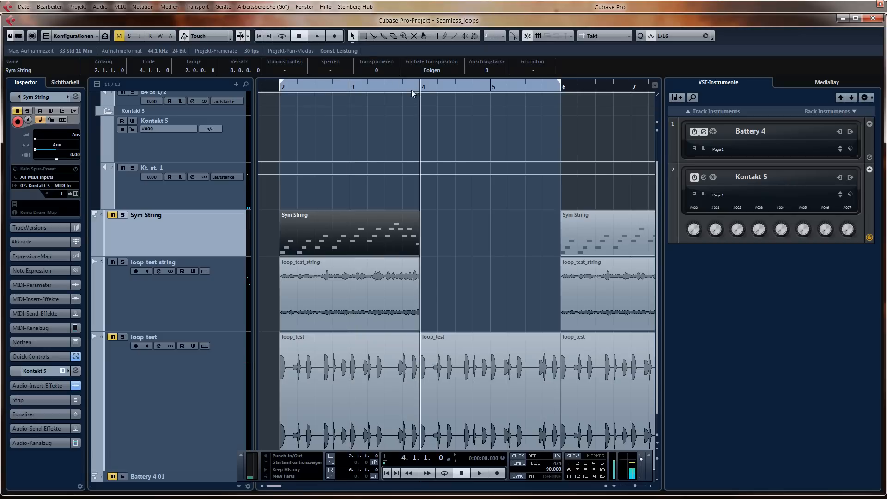
key(c)
key(space)
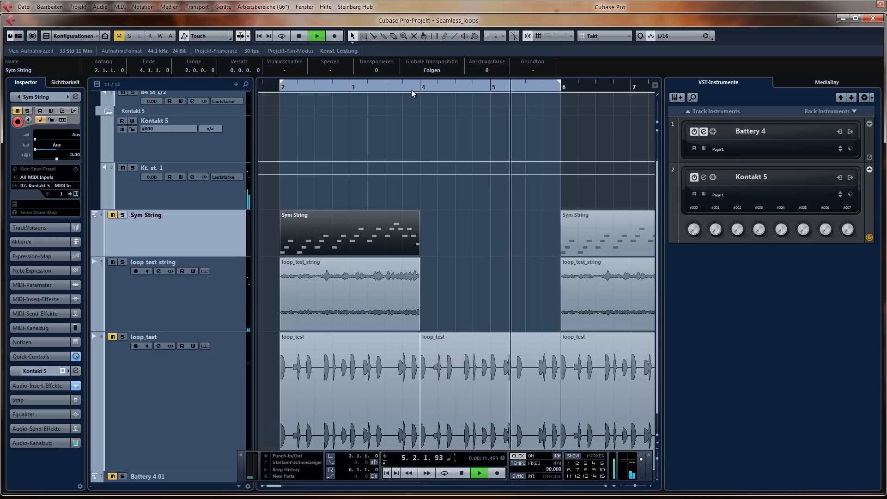
key(space)
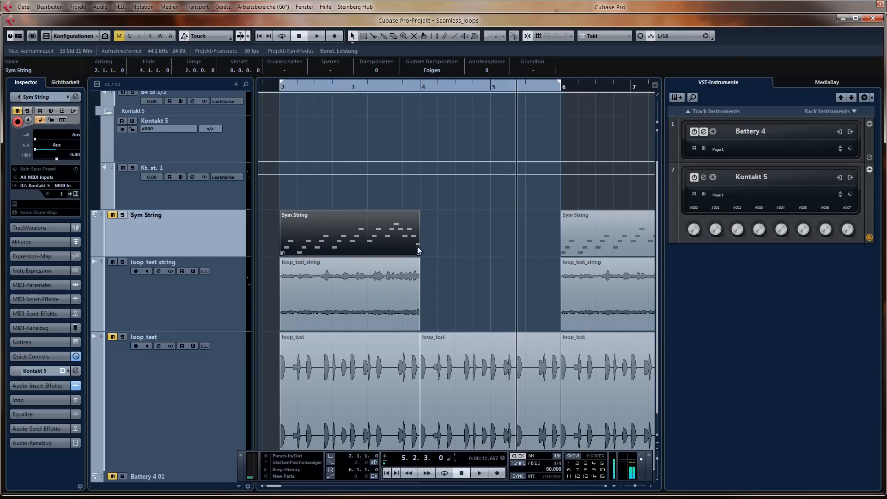
Unmute the Sym String track and set the right locator to bar 4.
click(115, 218)
click(420, 87)
key(ctrl+KP_2)
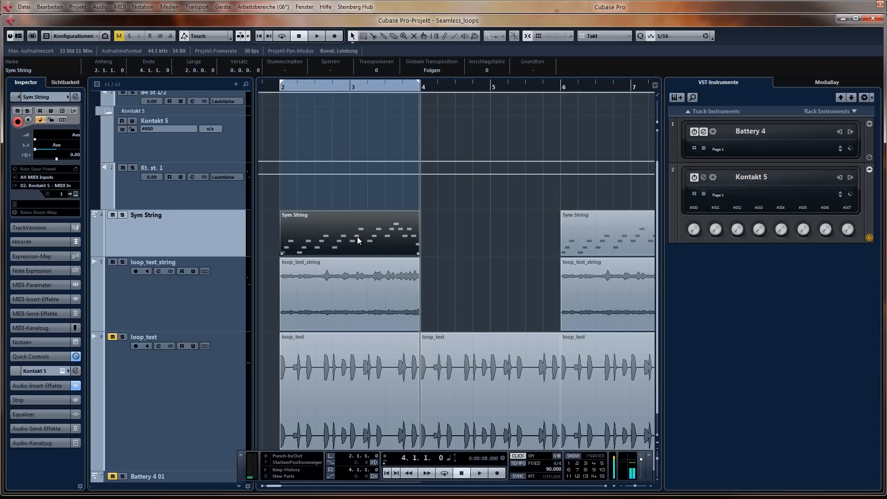
Examine closely how the last Sym String notes and the loop_test_string audio end at bar 4.
key(h)
key(h)
key(h)
key(h)
key(h)
key(h)
key(h)
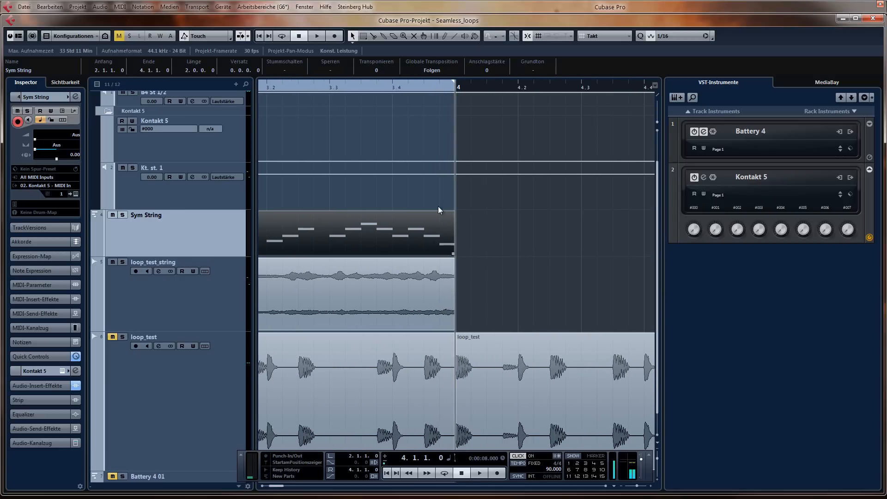
key(h)
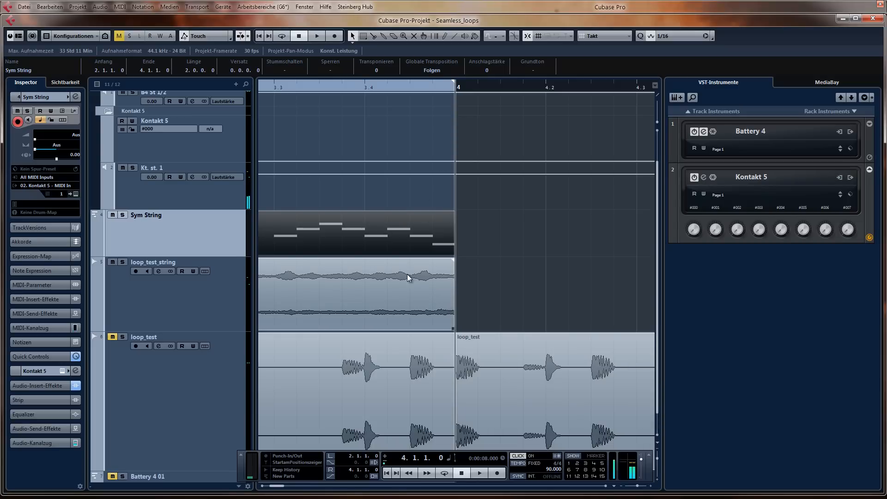
key(g)
key(g)
key(g)
key(g)
key(g)
key(g)
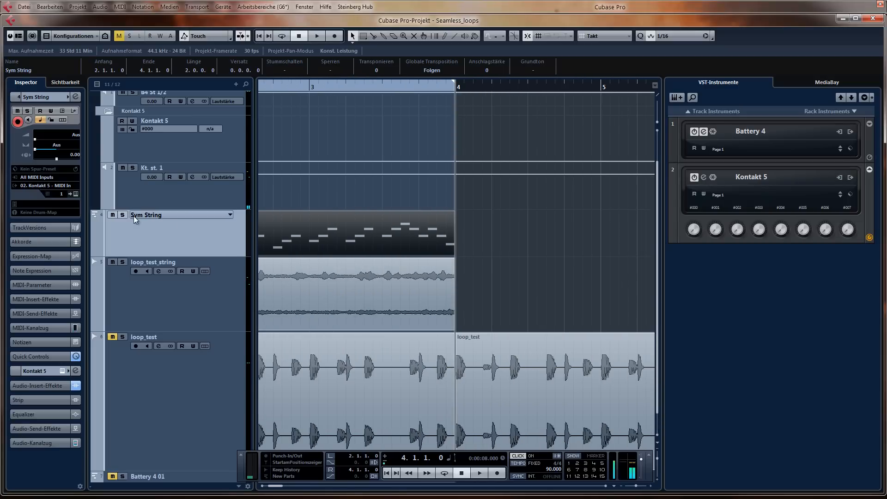
Mute Sym String and play the loop_test_string audio from bar 3 past its end at bar 4.
click(112, 215)
key(g)
click(373, 88)
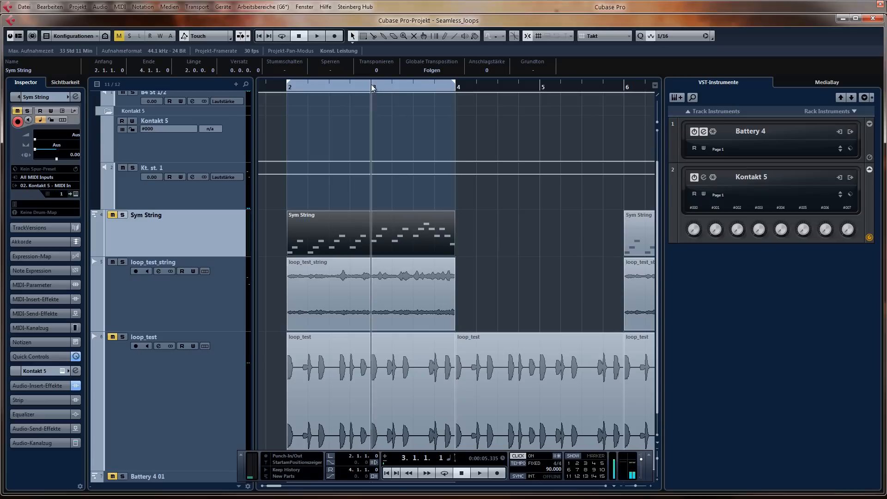
click(123, 262)
click(123, 263)
key(space)
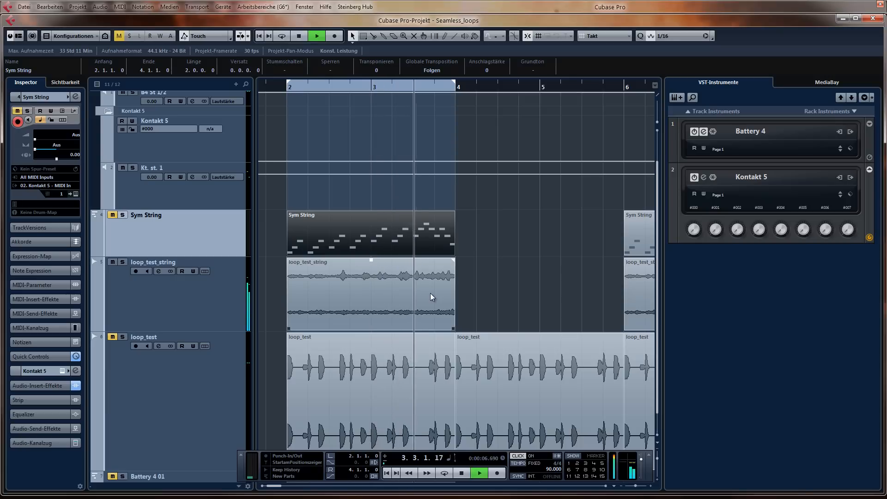
key(space)
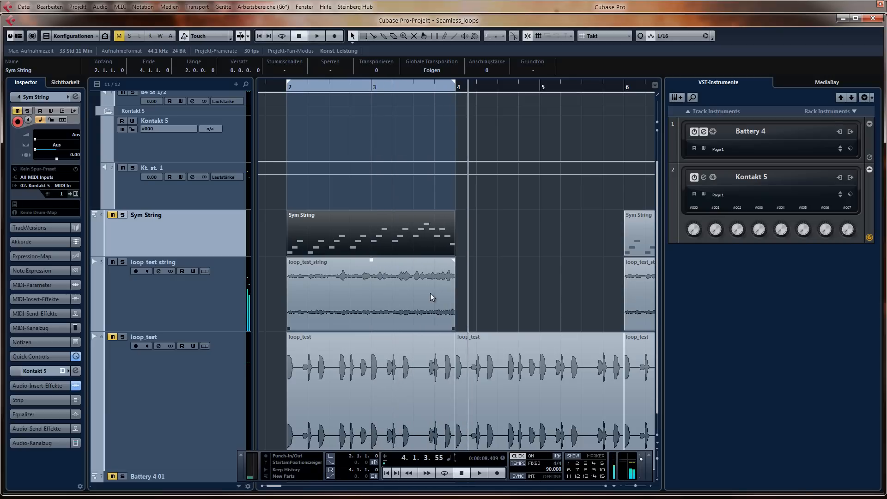
Switch off the metronome click, lengthen the first Sym String part to end at bar 5 and place the cursor there.
key(c)
key(g)
key(g)
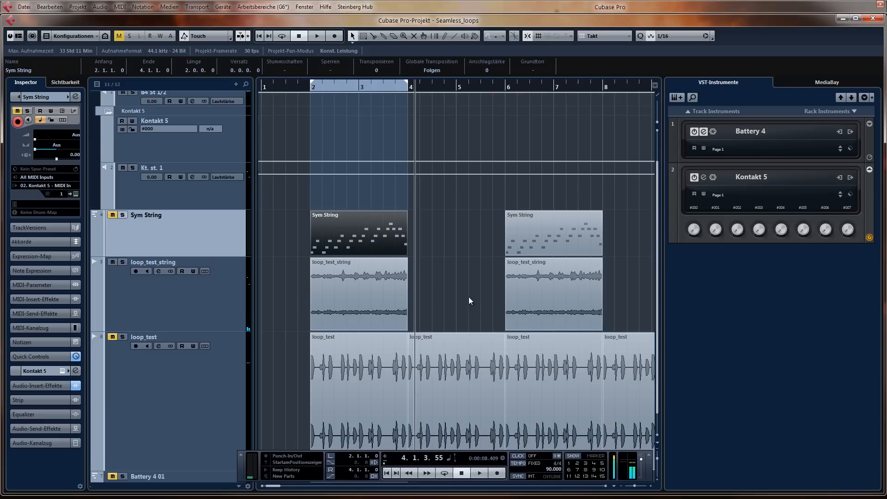
drag(409, 253, 456, 255)
click(455, 89)
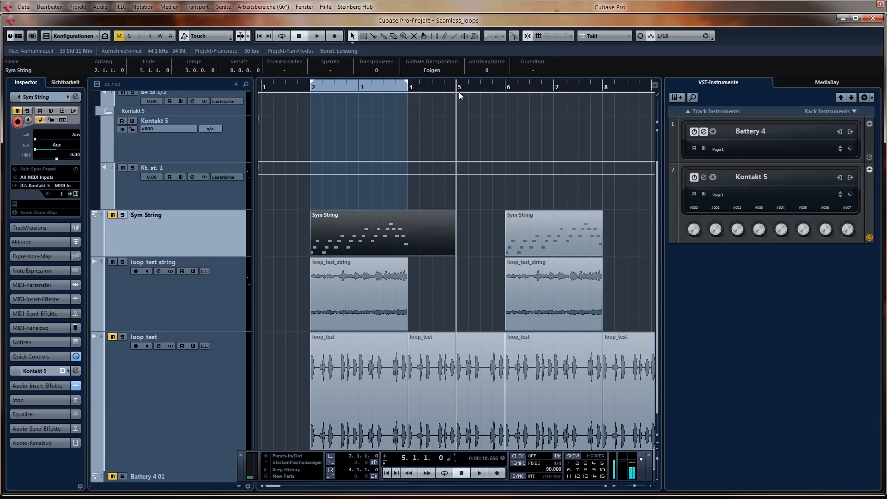
Shorten the first Sym String part back to end at bar 4 and delete the Sym String and loop_test_string copies at bar 6.
key(p)
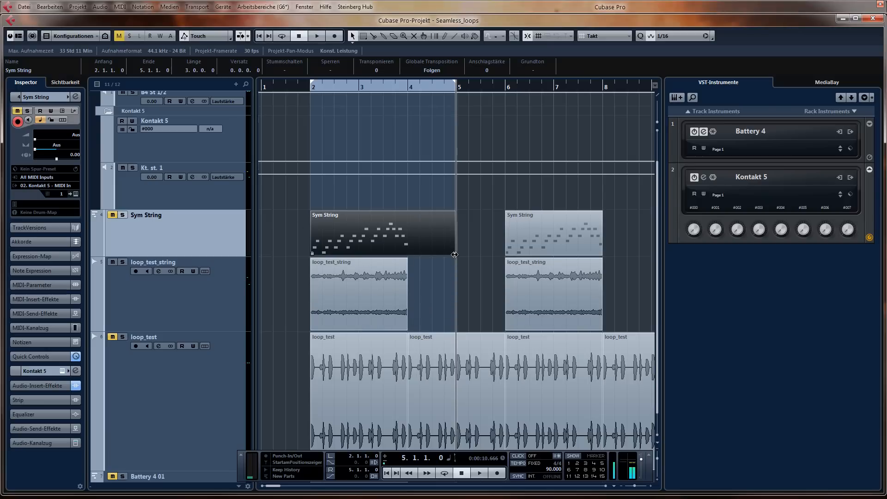
drag(454, 254, 407, 254)
drag(484, 237, 577, 297)
key(Delete)
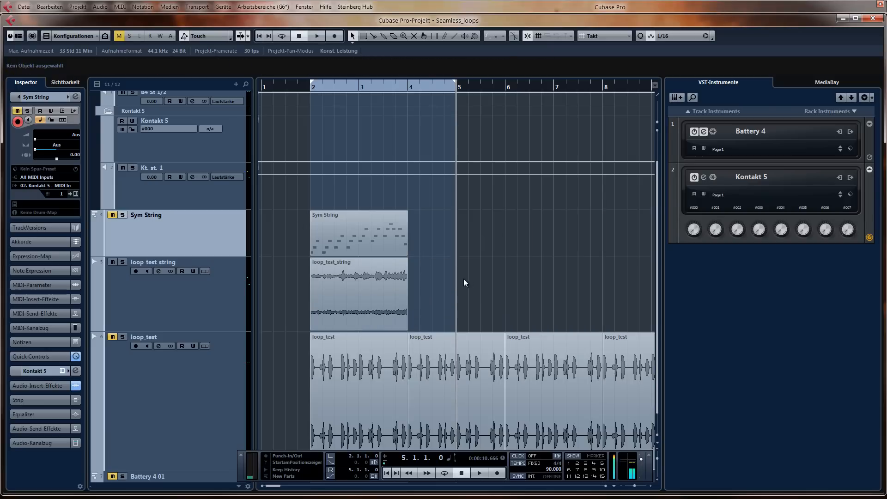
Unmute Sym String, duplicate its part directly after itself at bar 4 and set the locators around both parts.
click(113, 216)
mouse_move(407, 261)
click(374, 240)
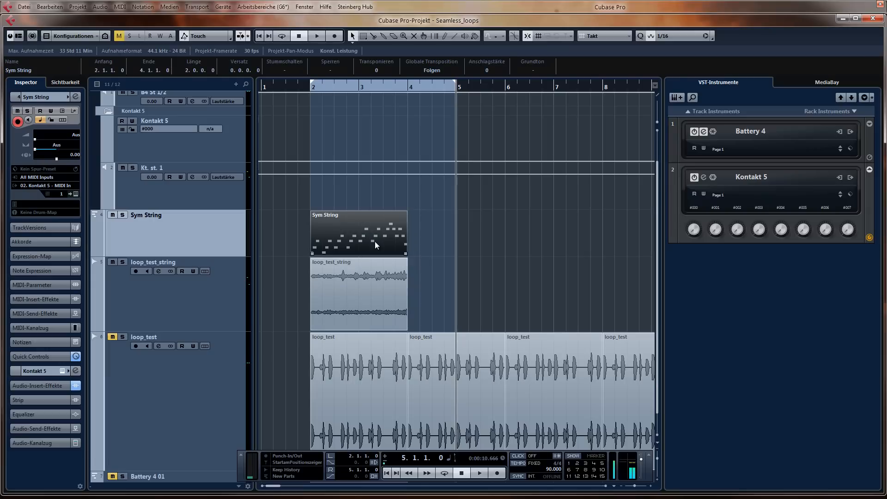
key(ctrl+d)
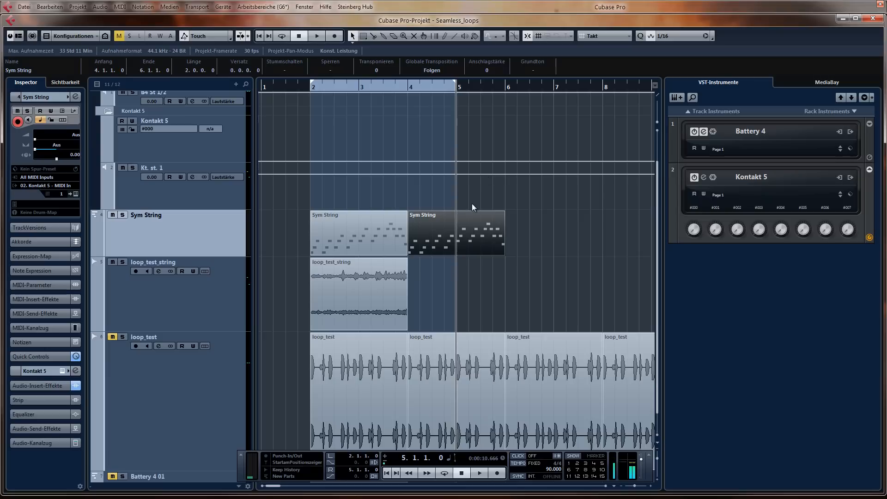
shift+click(371, 240)
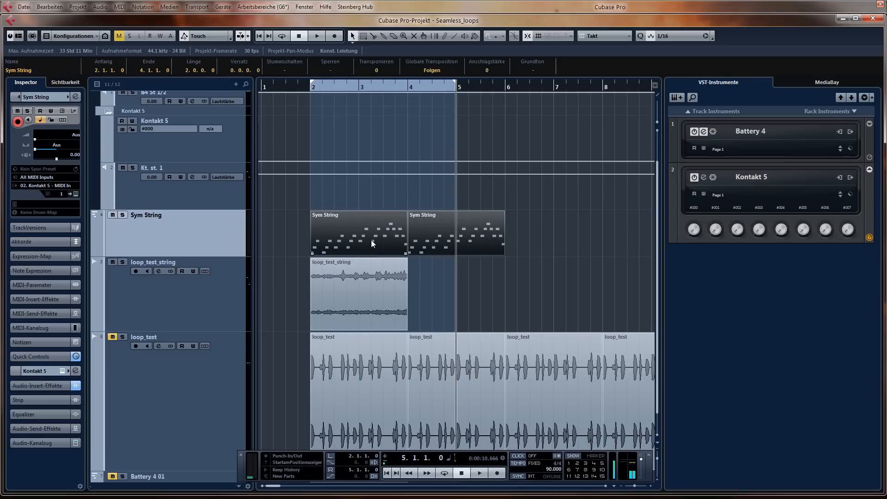
key(p)
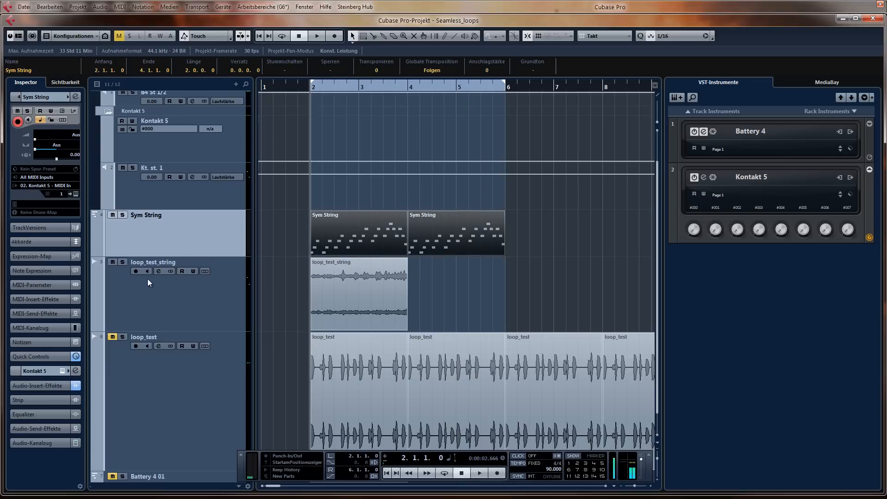
Mute the loop_test_string track and play the doubled Sym String parts from bar 2 past bar 4.
click(365, 279)
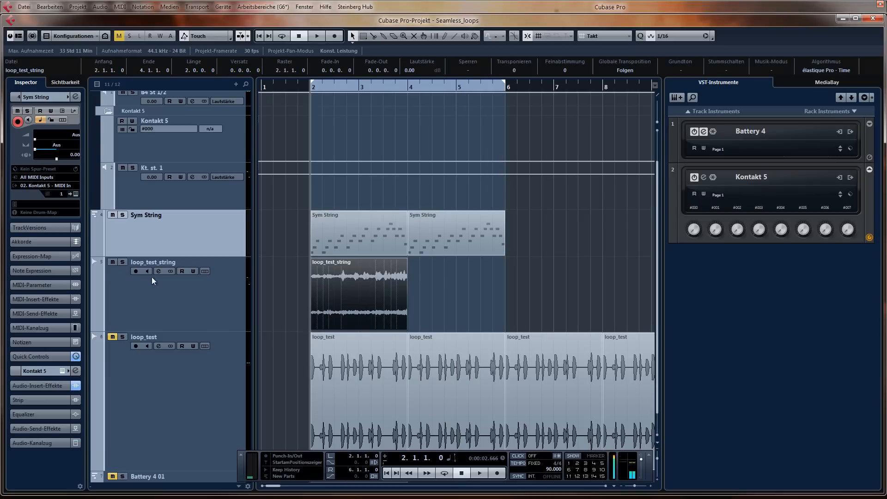
click(110, 264)
key(space)
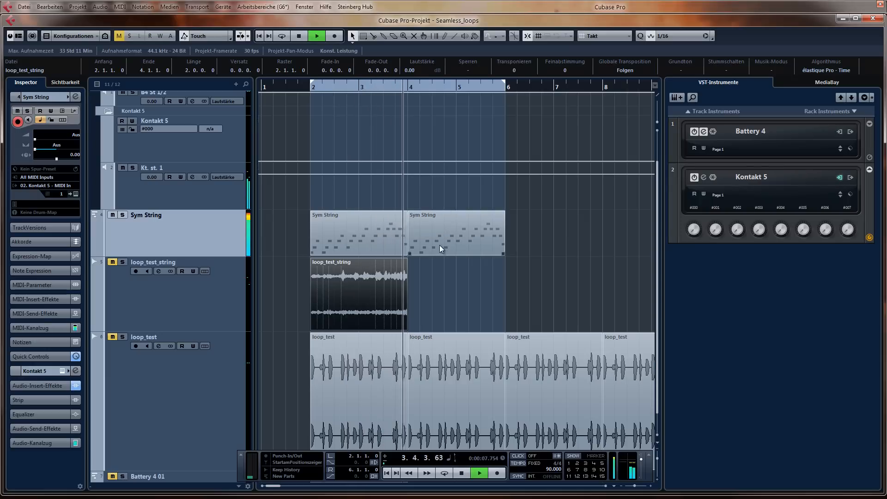
key(space)
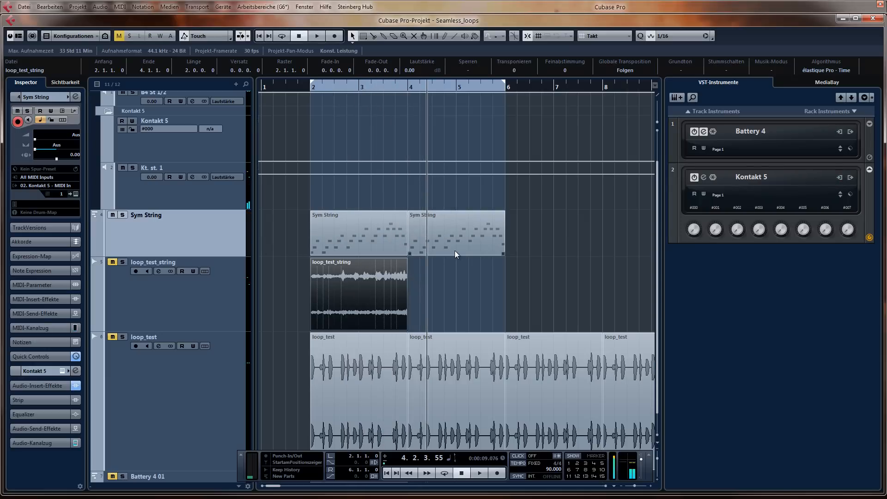
Export the doubled string passage as an audio mixdown named loop_test_string_double and import it on a new audio track.
key(ctrl+shift+e)
click(513, 122)
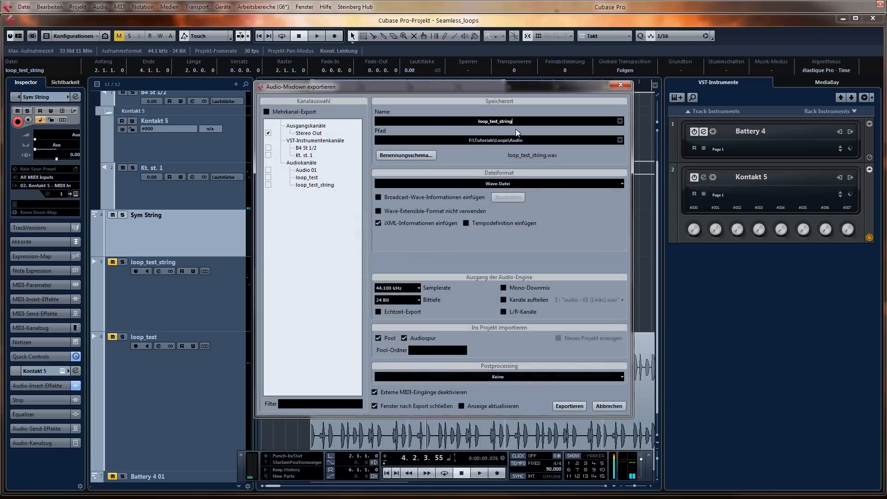
text(_double)
click(569, 405)
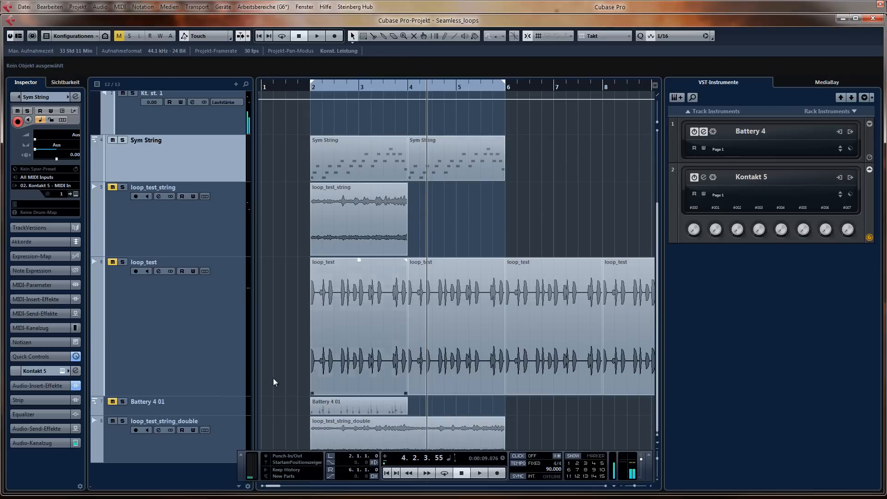
Move the loop_test_string_double track above Sym String and place the loop_test_string track directly beneath it.
drag(201, 449, 217, 162)
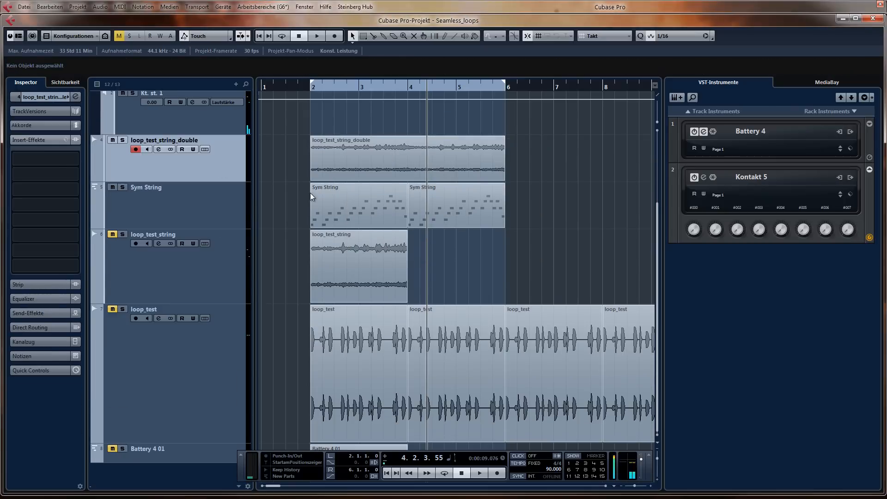
drag(206, 282, 215, 204)
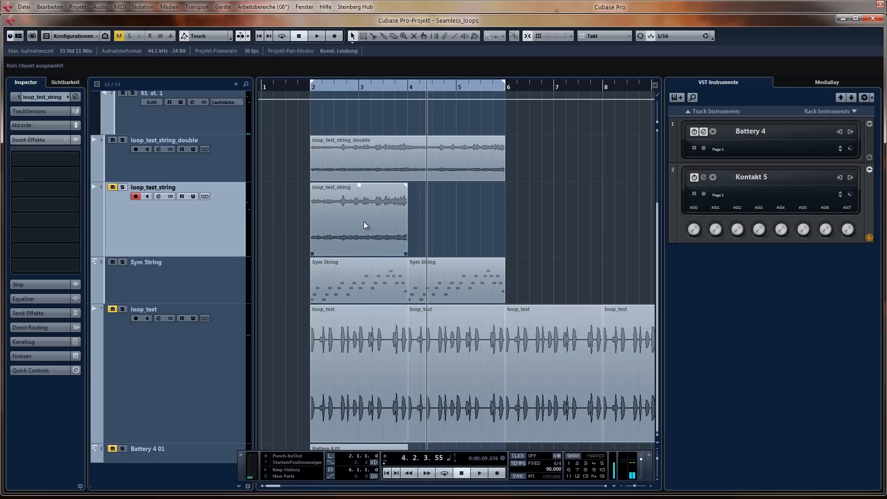
Play loop_test_string_double from bar 3 past the transition at bar 4.
key(h)
key(h)
key(h)
key(h)
key(g)
key(g)
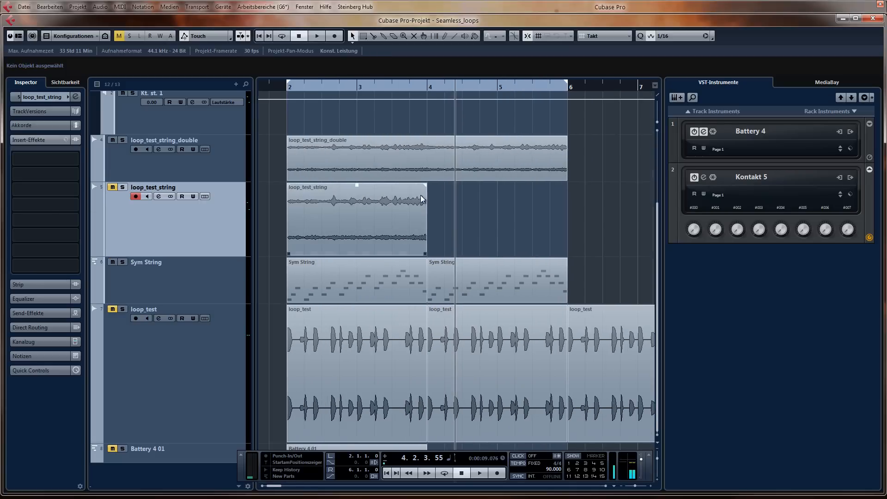
key(g)
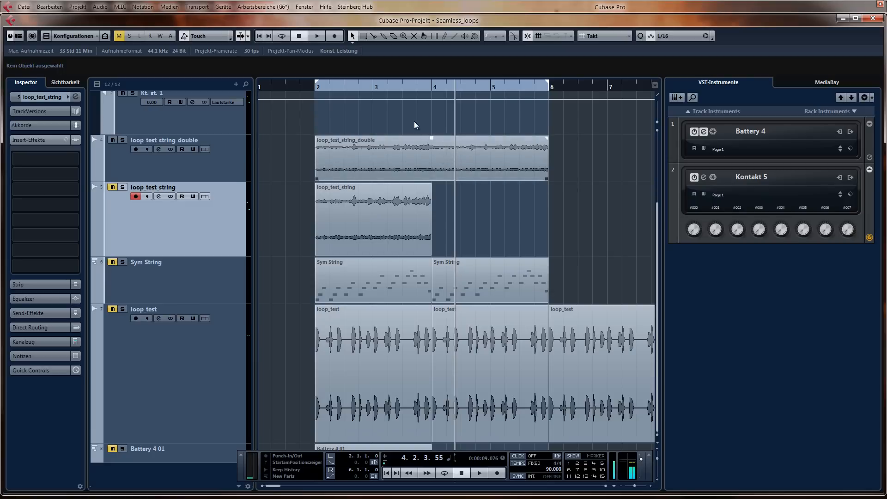
click(374, 85)
key(space)
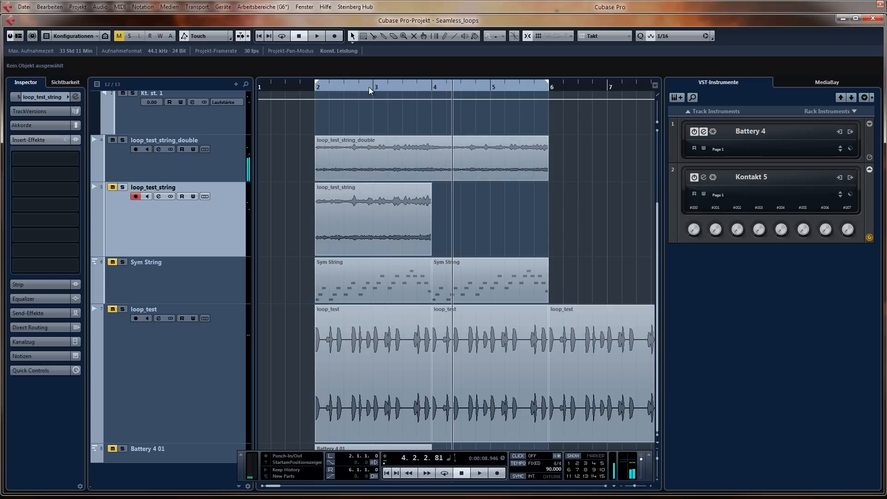
key(space)
Unmute the loop_test_string track and duplicate its audio event directly after itself at bar 4.
click(115, 186)
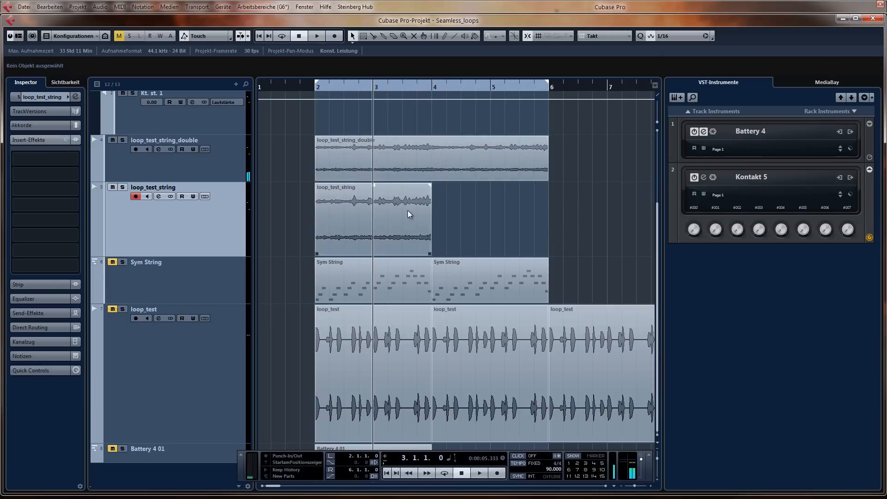
click(408, 211)
key(ctrl+d)
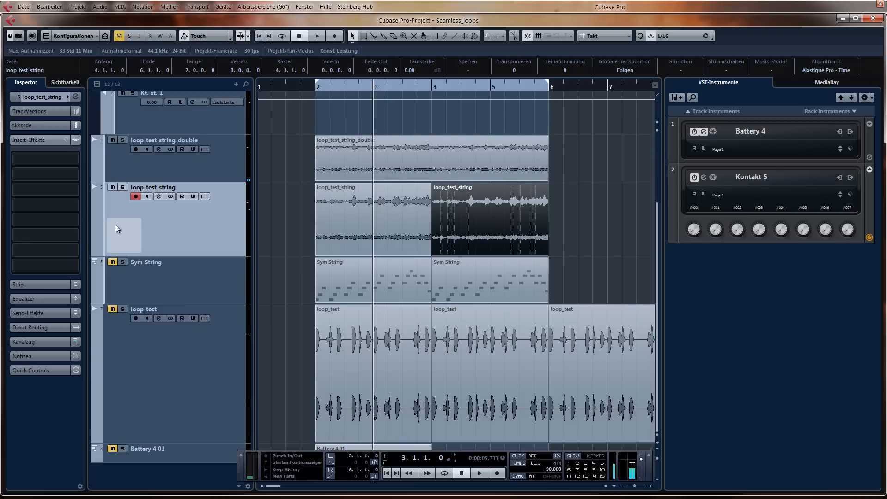
Mute loop_test_string_double and listen to the loop_test_string events across their seam at bar 4.
click(112, 142)
key(space)
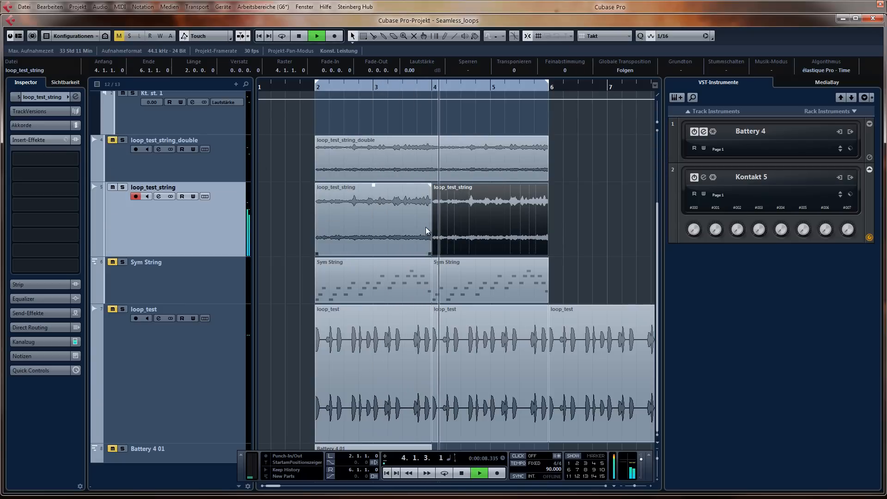
key(space)
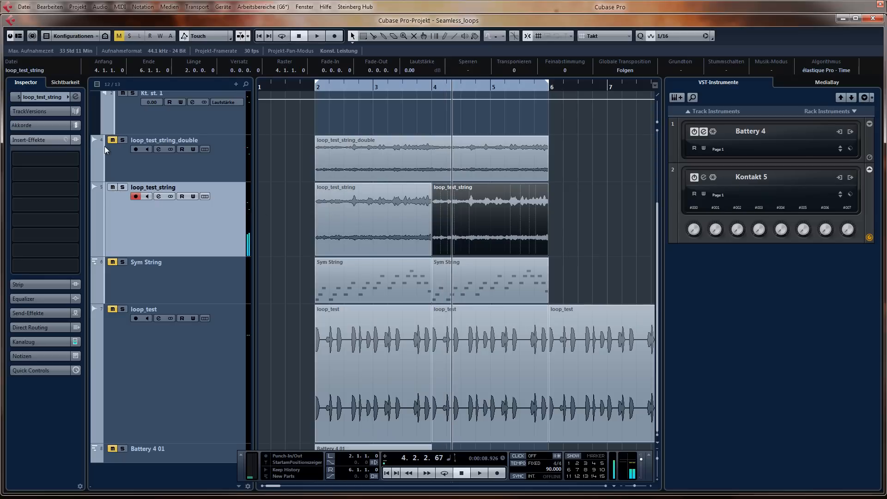
Mute loop_test_string and play the unmuted loop_test_string_double from bar 3 across bar 4 for comparison.
click(112, 187)
click(375, 86)
key(space)
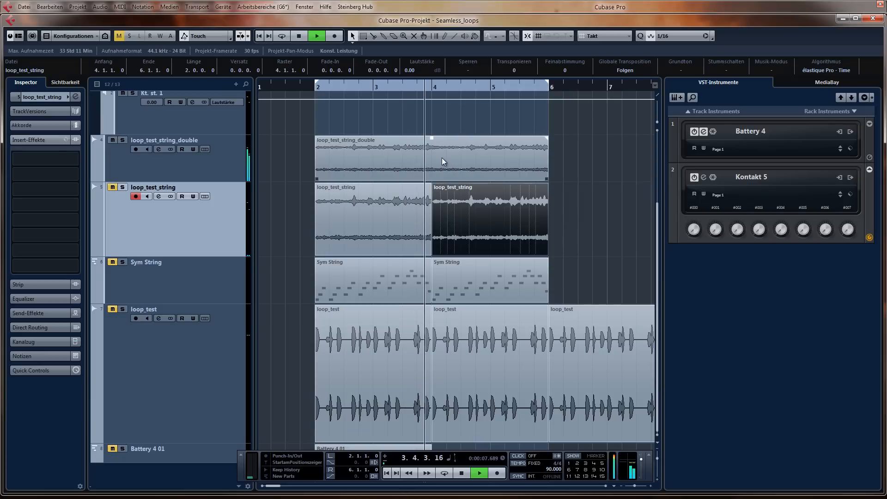
key(space)
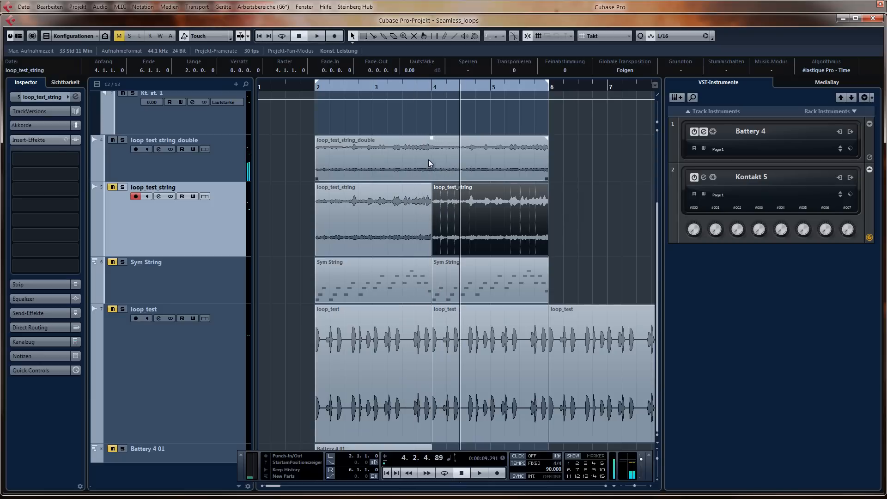
Split the loop_test_string_double event at bars 3, 4 and 5, and return to the object selection tool.
right_click(423, 160)
click(439, 163)
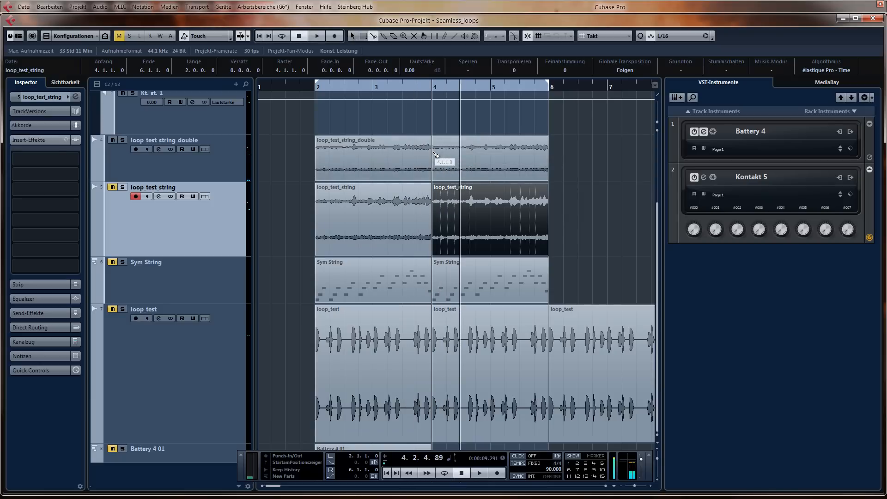
click(434, 154)
click(373, 149)
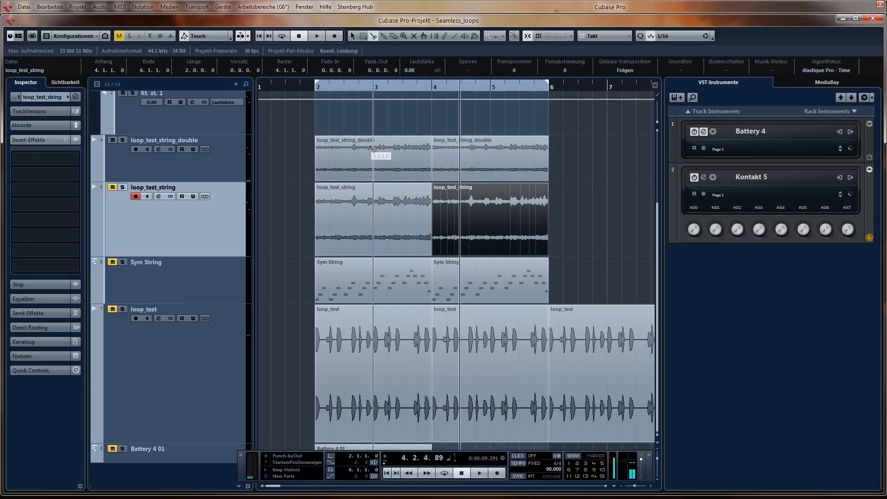
click(372, 149)
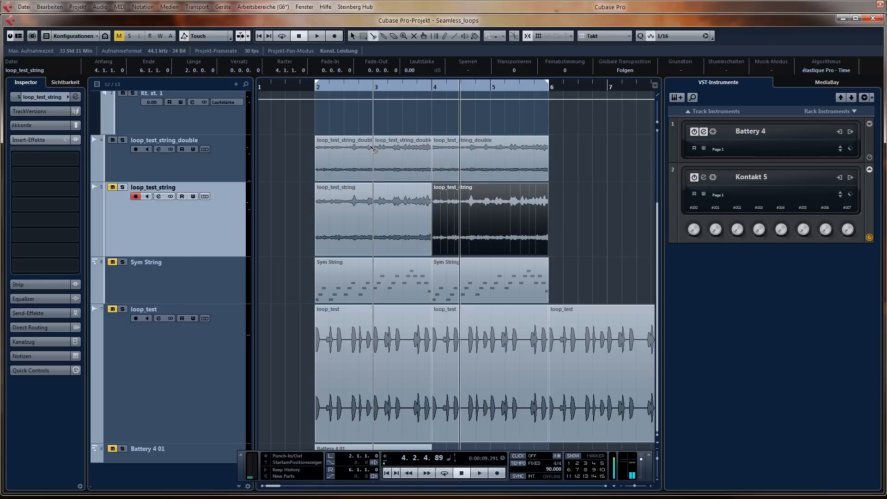
click(498, 147)
key(1)
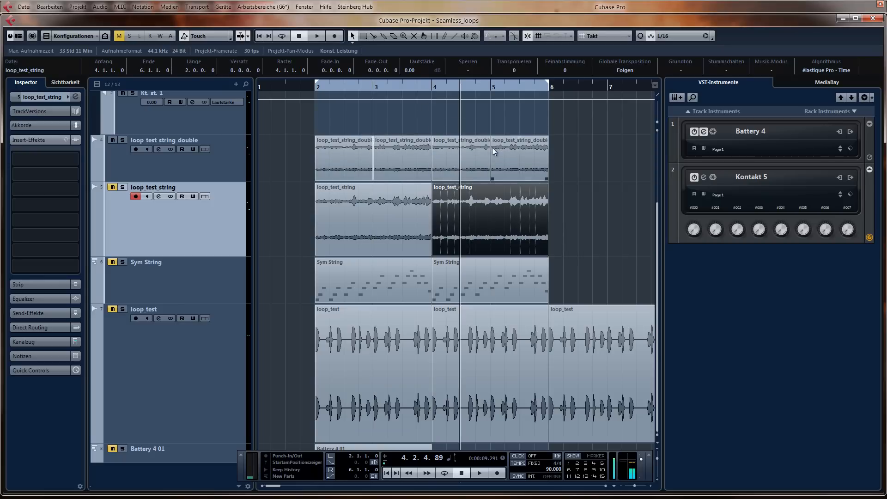
Delete the first and last loop_test_string_double pieces and move the piece at bar 4 to bar 2.
click(354, 149)
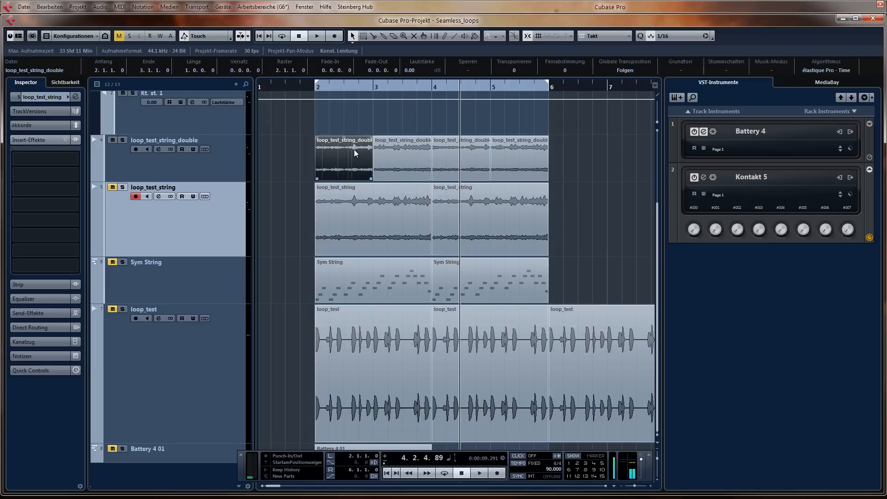
key(Delete)
drag(461, 154, 342, 159)
click(523, 156)
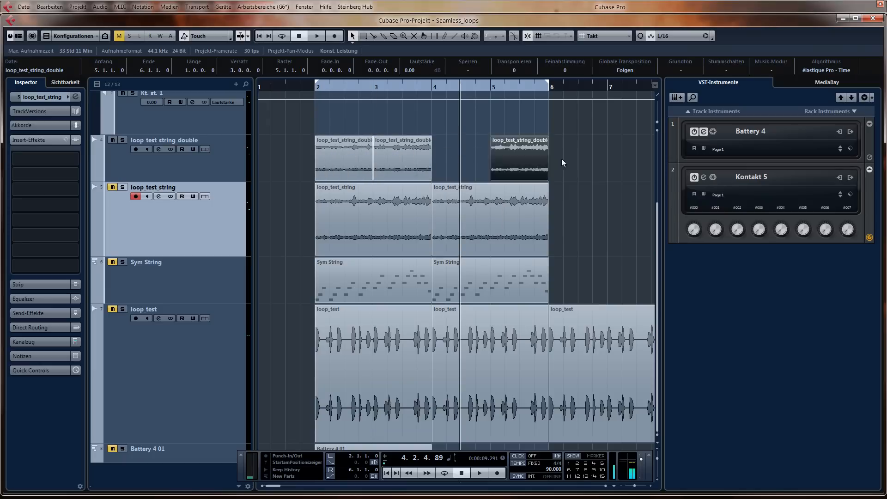
key(Delete)
Set the locators around the two remaining loop_test_string_double pieces from bar 2 to 4 and play them in cycle mode.
drag(280, 154, 285, 153)
key(p)
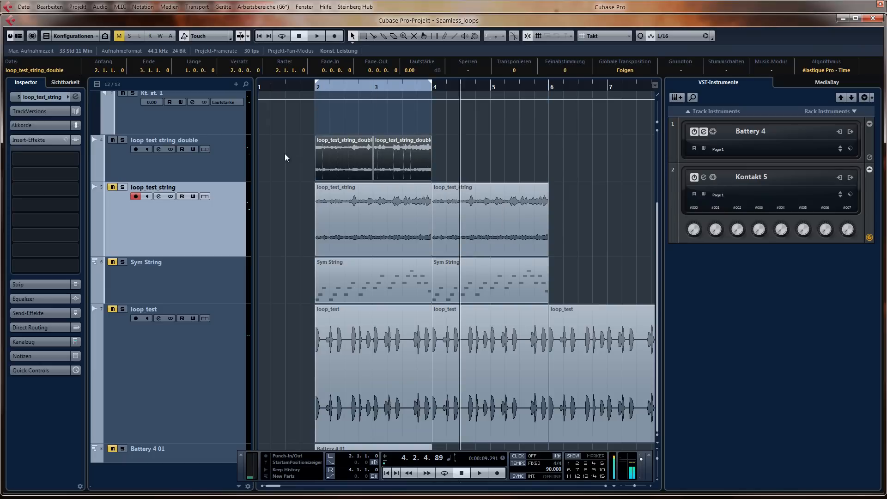
key(KP_1)
click(238, 164)
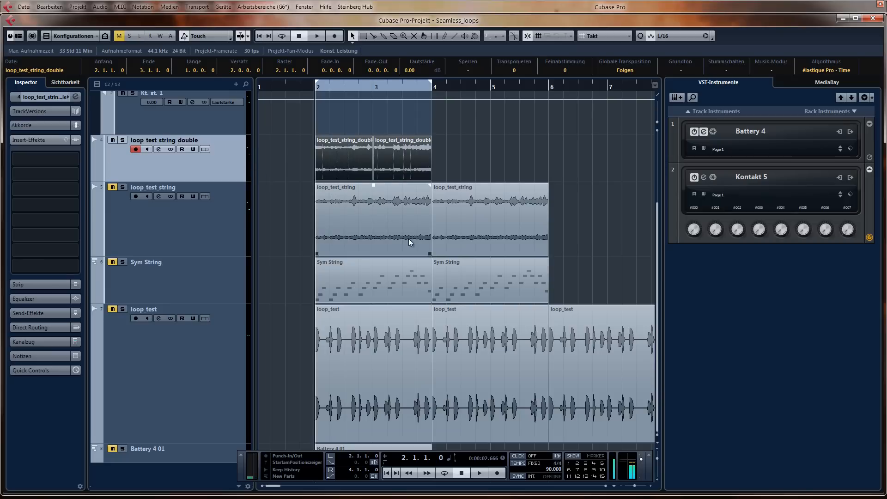
key(KP_Divide)
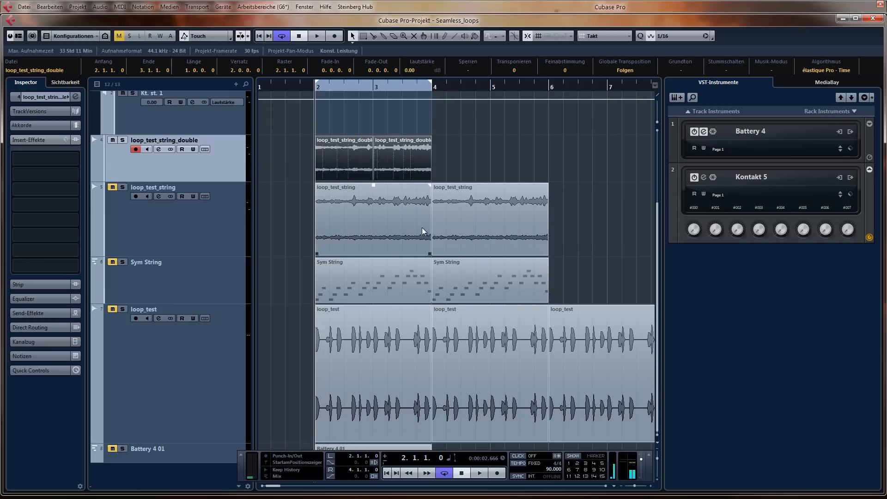
key(space)
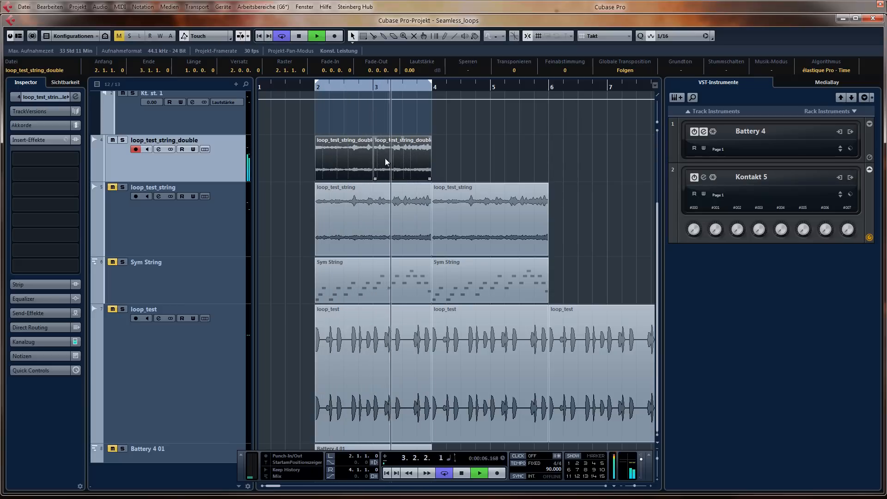
key(space)
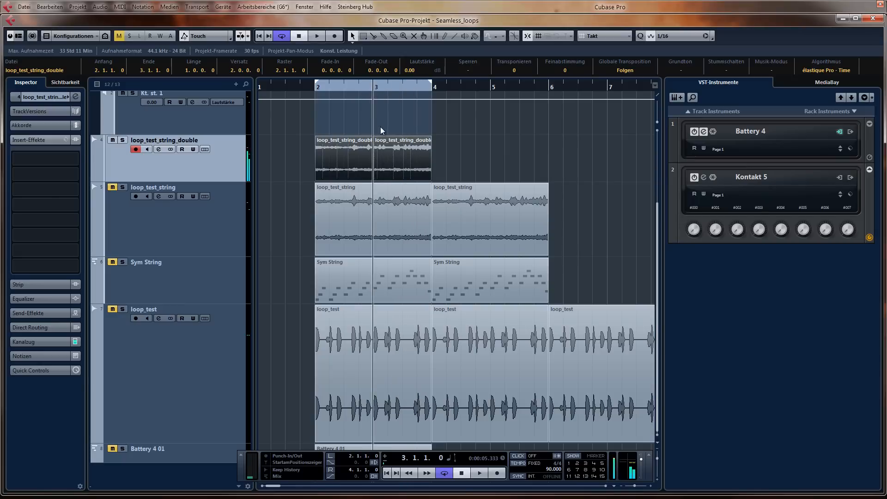
Examine closely the seam between the two loop_test_string_double pieces at bar 3.
key(h)
key(h)
key(h)
key(h)
key(h)
key(h)
key(h)
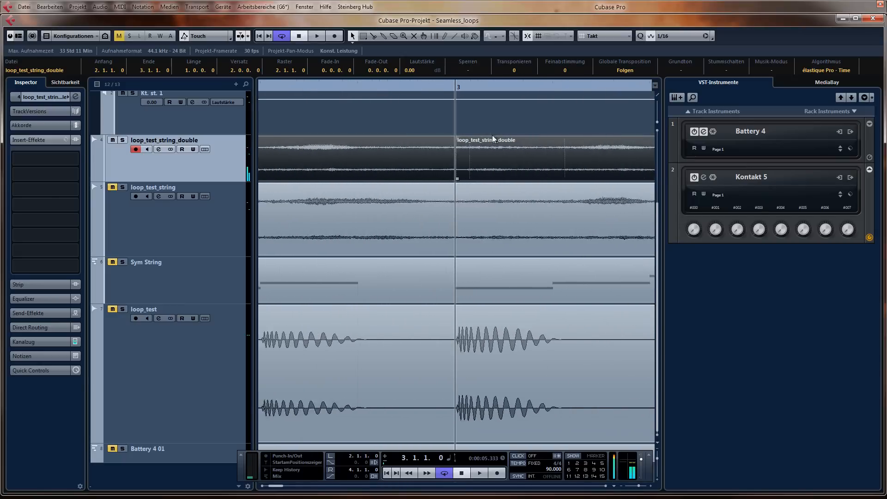
click(475, 126)
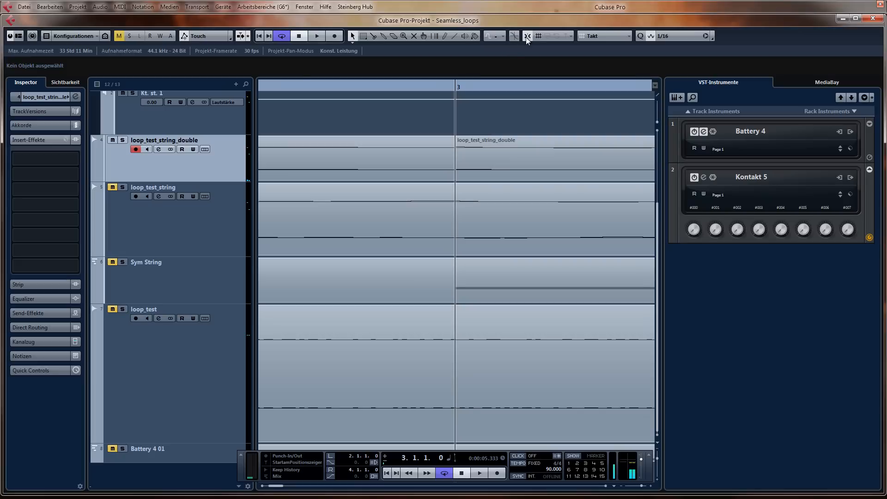
Extend the second loop_test_string_double piece slightly before bar 3 and crossfade it with the first piece.
click(458, 179)
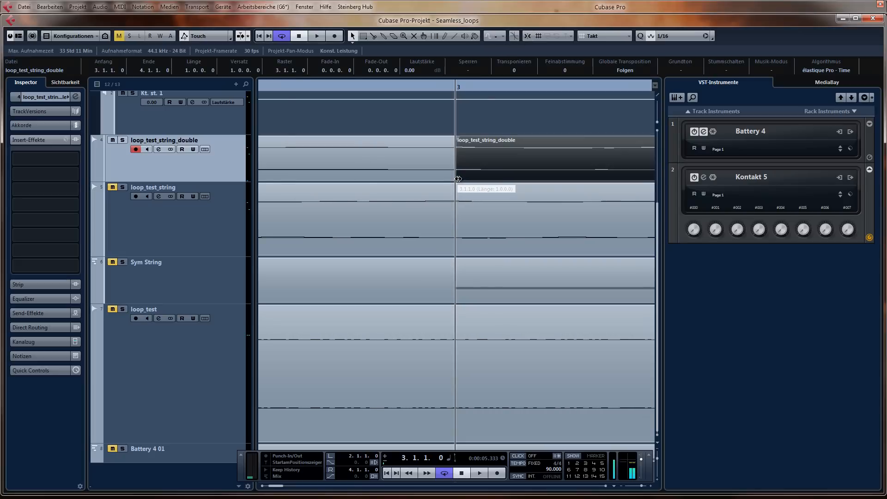
drag(458, 178, 445, 179)
drag(434, 127, 465, 170)
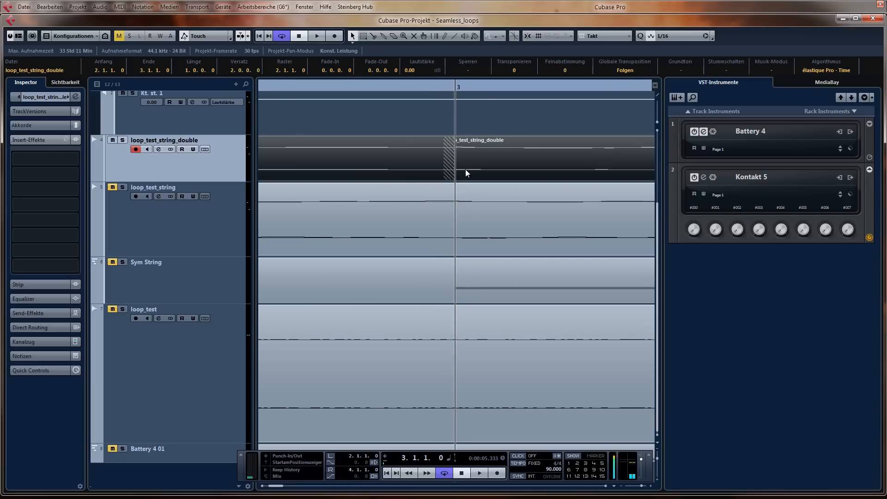
key(x)
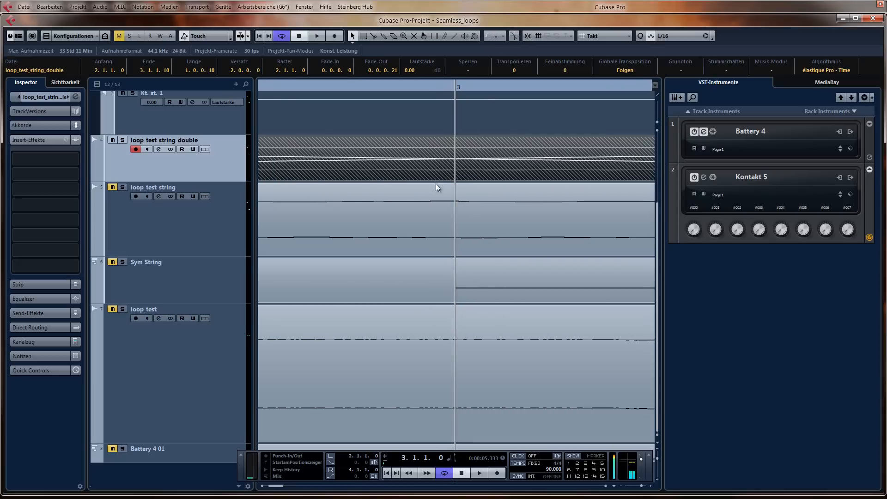
Play the crossfaded loop_test_string_double pieces from bar 2 with both pieces in view, and stop playback.
key(KP_1)
key(space)
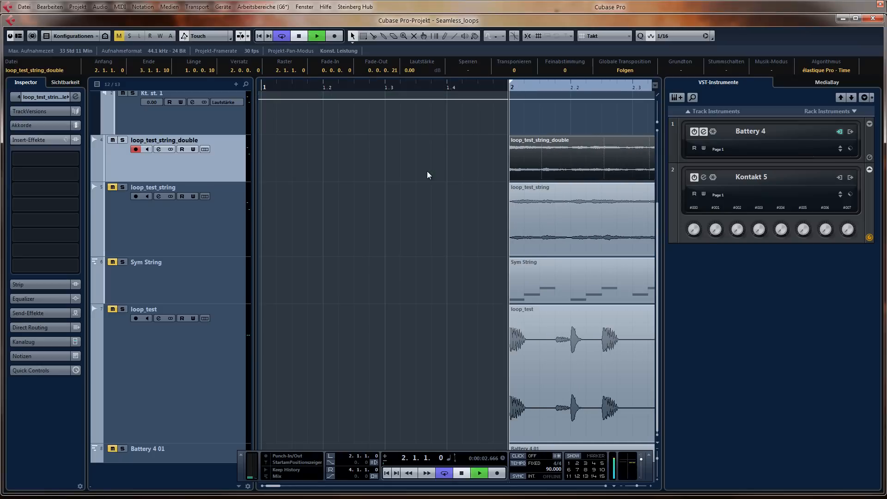
key(g)
key(g)
key(g)
key(g)
key(g)
key(g)
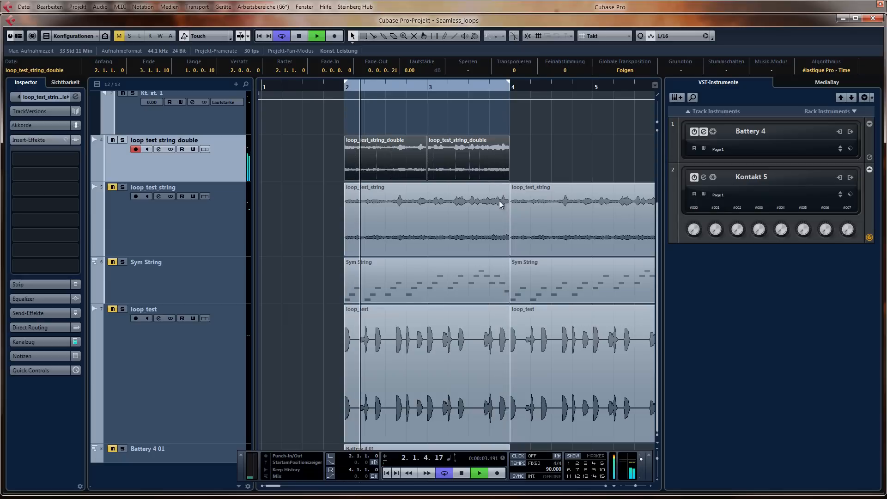
key(space)
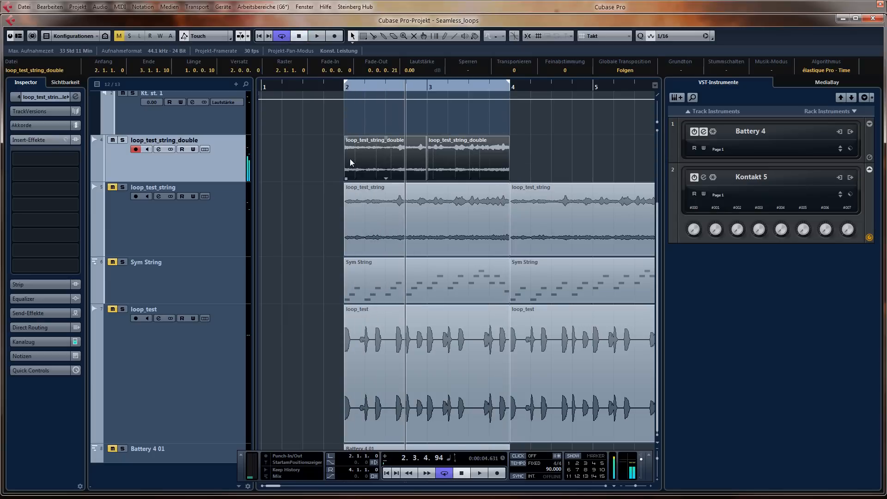
Duplicate the two crossfaded loop_test_string_double pieces at bar 4, extend the cycle range to bar 6 and turn snapping on.
key(g)
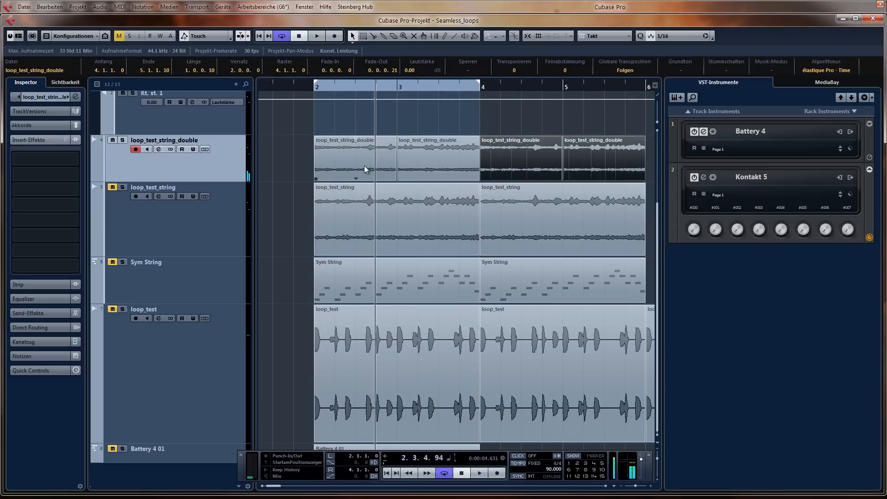
key(ctrl+d)
key(g)
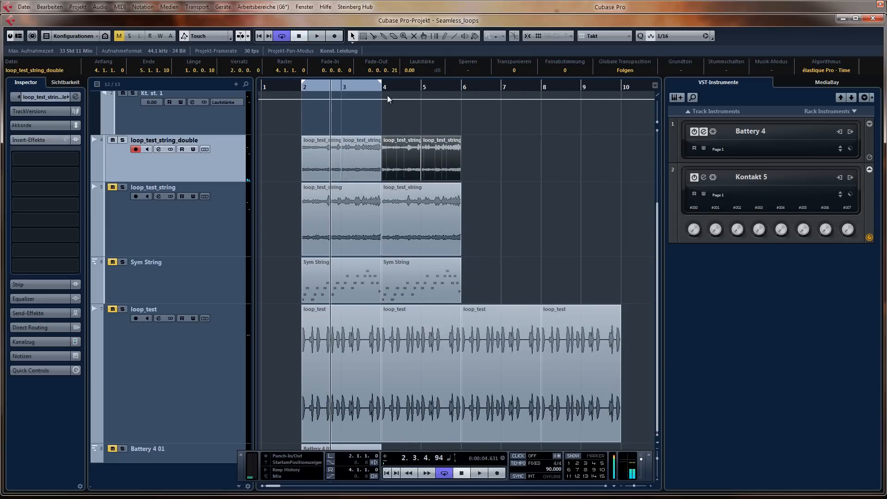
drag(381, 86, 469, 86)
click(525, 36)
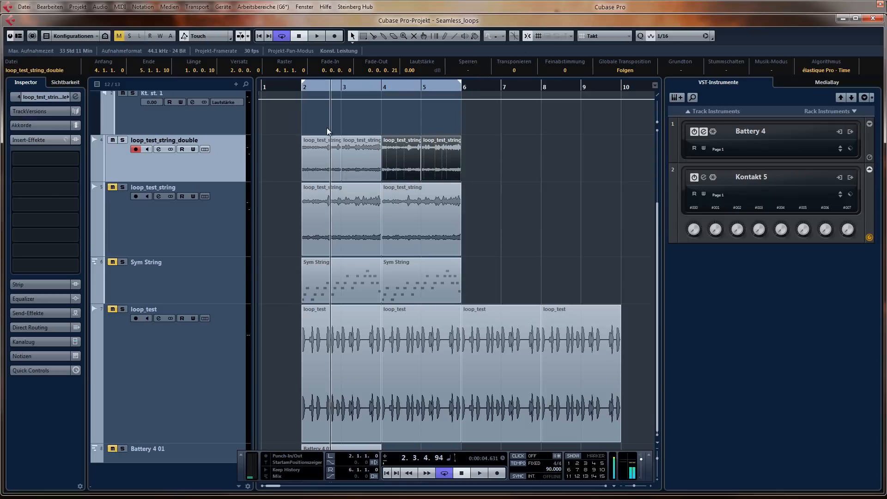
Play loop_test_string and then loop_test_string_double from bar 2 to compare them, muting the other track each time.
key(KP_1)
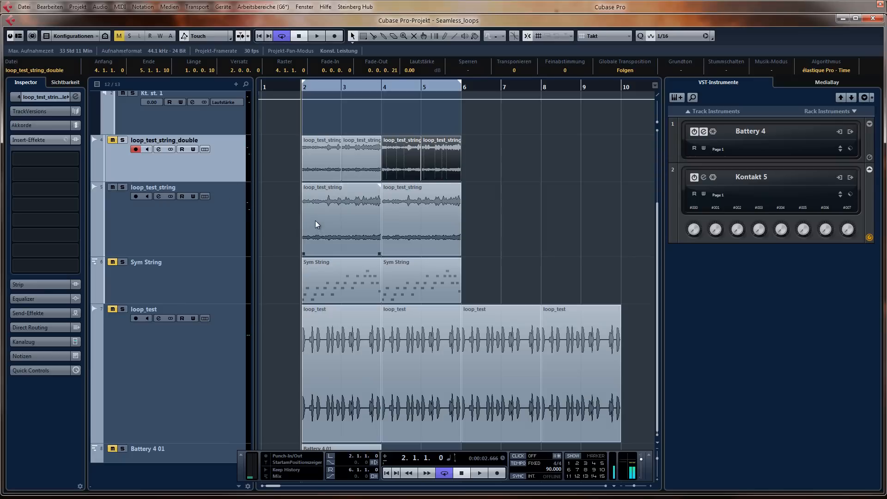
key(space)
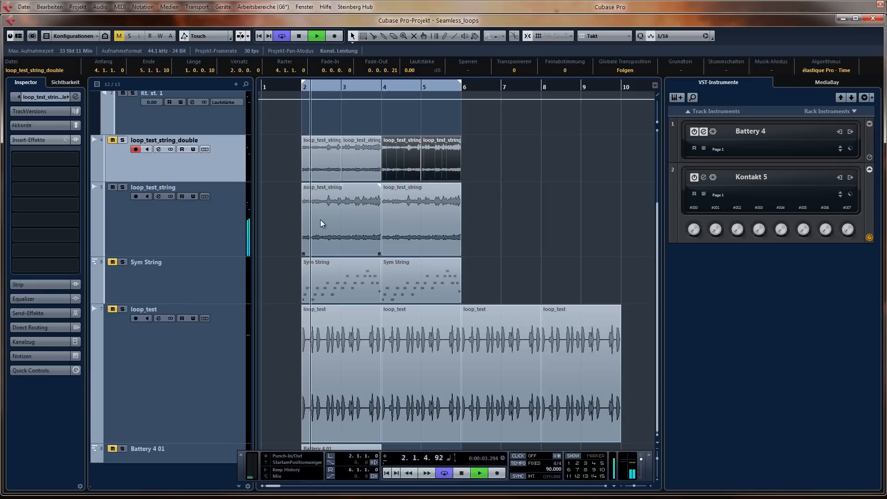
click(112, 187)
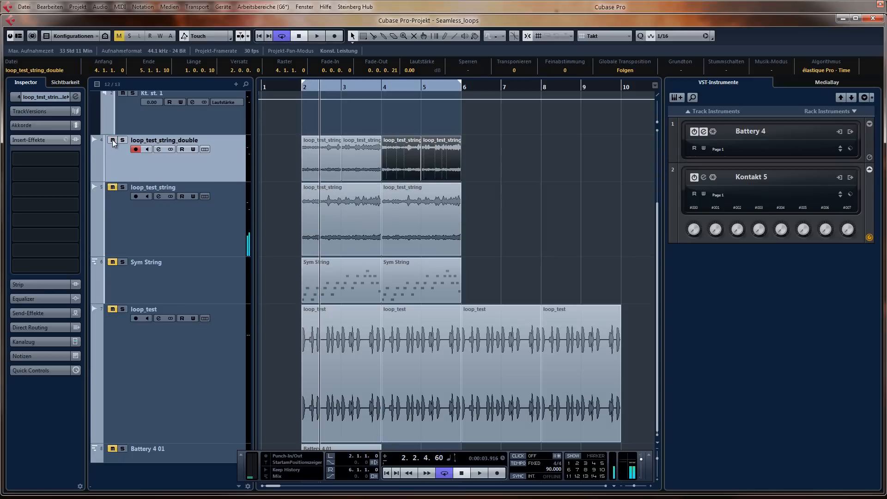
key(space)
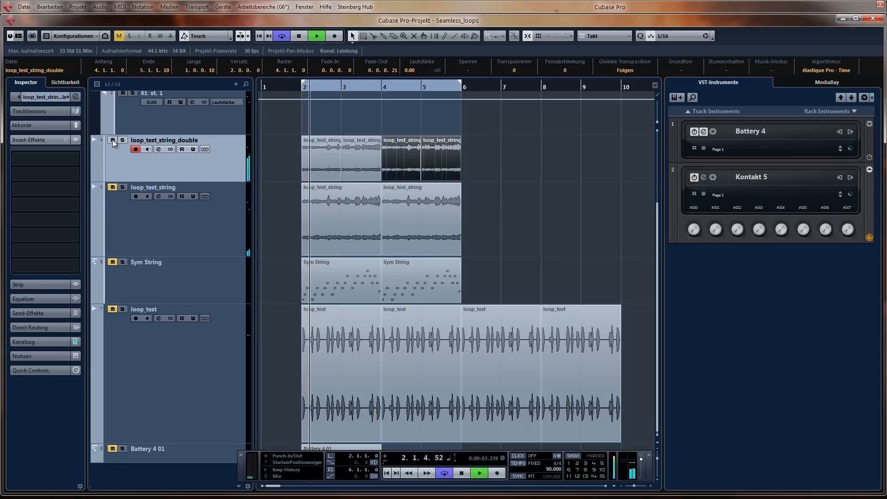
key(space)
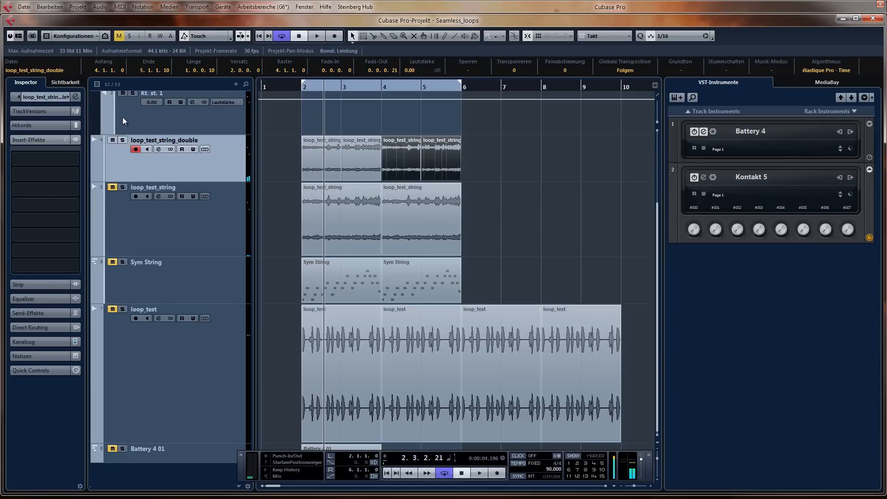
Play the cycle from bar 2 and duplicate the last two loop_test_string_double pieces at bar 6.
key(KP_1)
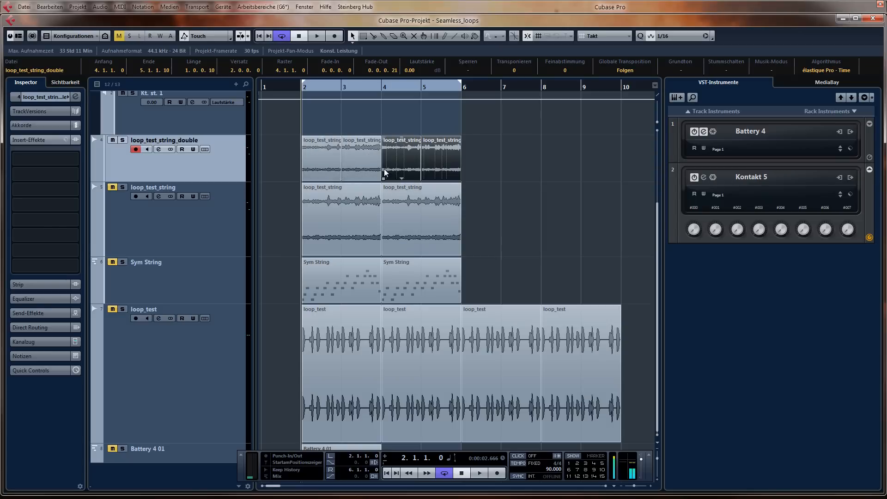
key(space)
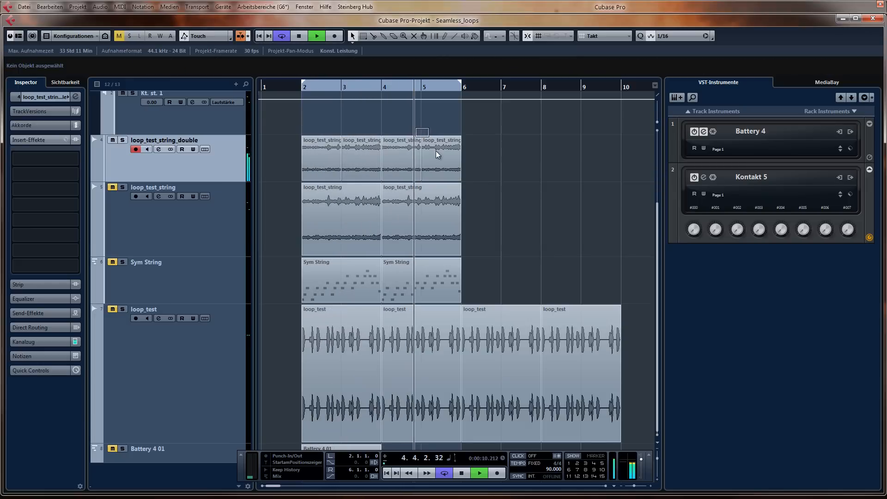
key(ctrl+d)
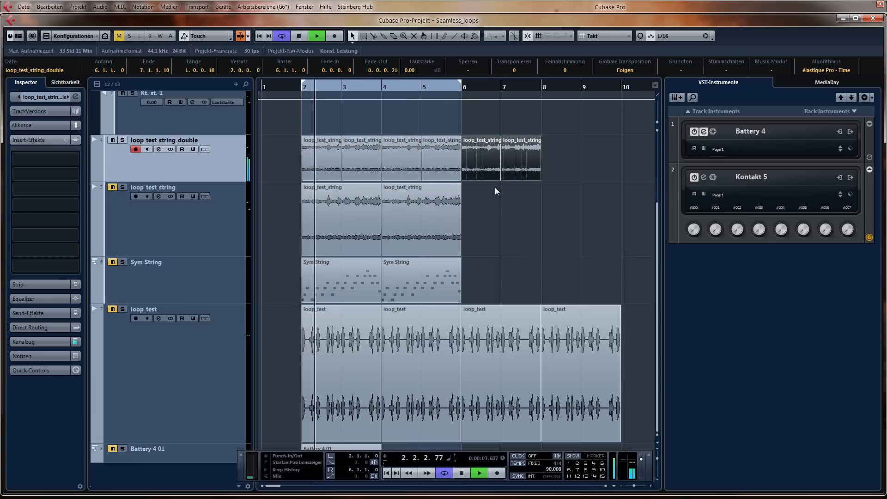
key(space)
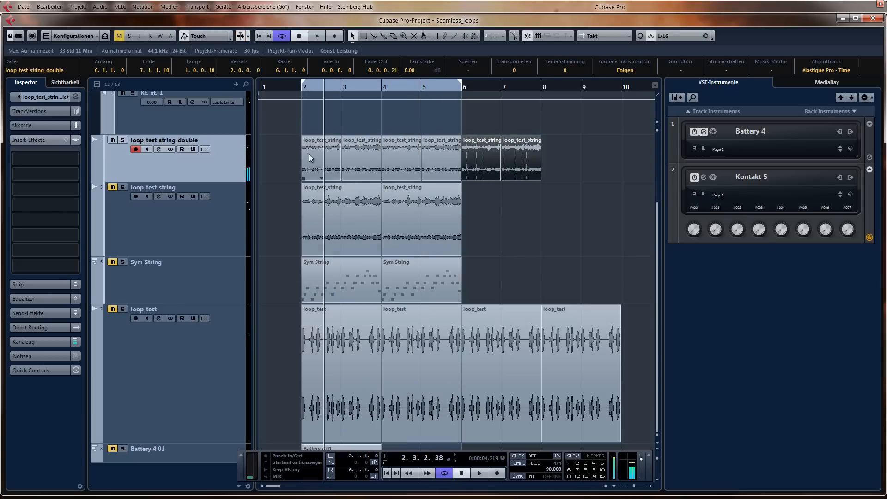
Move all six loop_test_string_double pieces one bar later so they start at bar 3.
drag(285, 150, 381, 159)
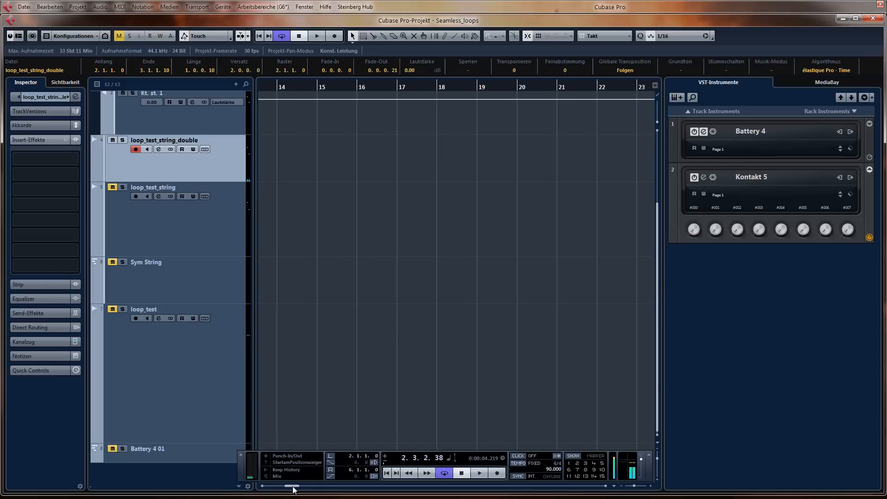
drag(292, 486, 270, 486)
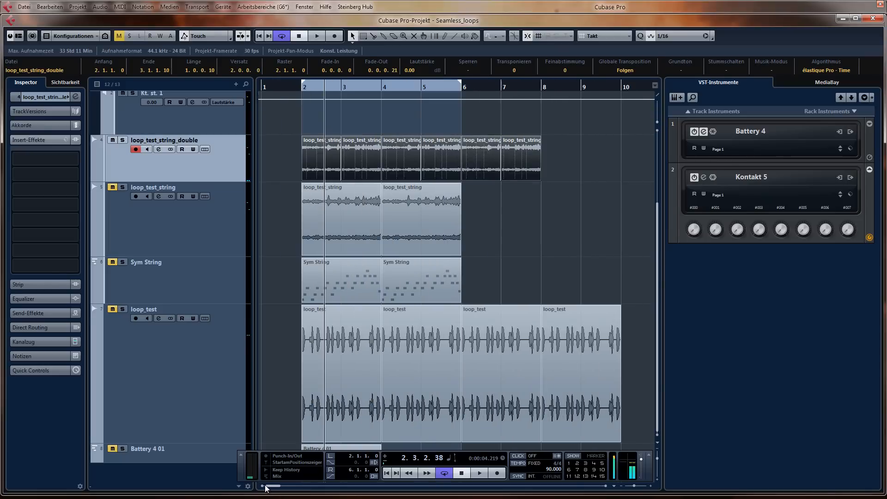
drag(311, 154, 350, 154)
click(323, 151)
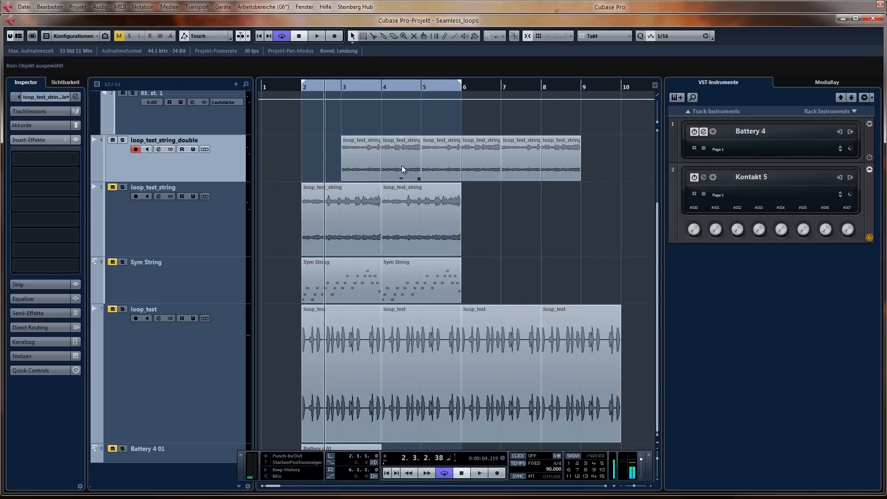
Arrange the loop_test_string_double pieces into a continuous row from bar 2 to bar 10.
click(456, 152)
drag(353, 154, 384, 155)
click(365, 154)
drag(604, 159, 554, 179)
drag(293, 162, 204, 180)
Try the lengthened loop_test_string_double event at bar 2 with its end trimmed to bar 4, and play the cycle.
click(303, 182)
drag(461, 179, 427, 183)
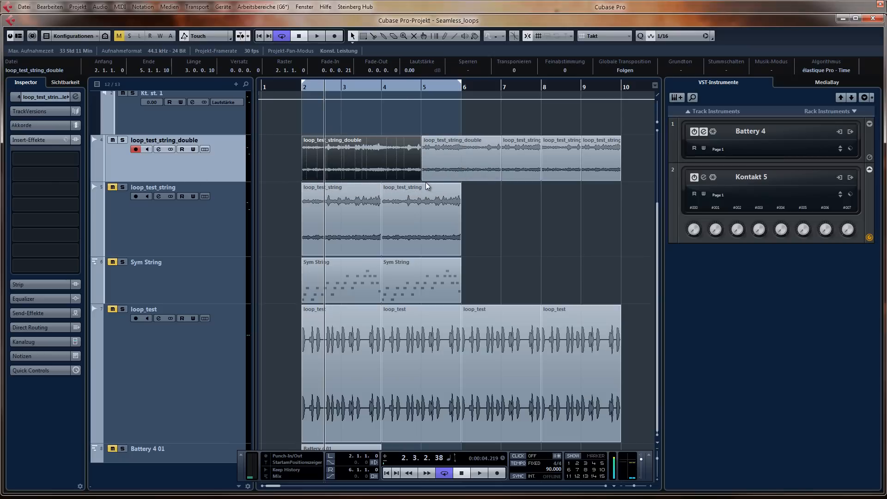
key(ctrl+z)
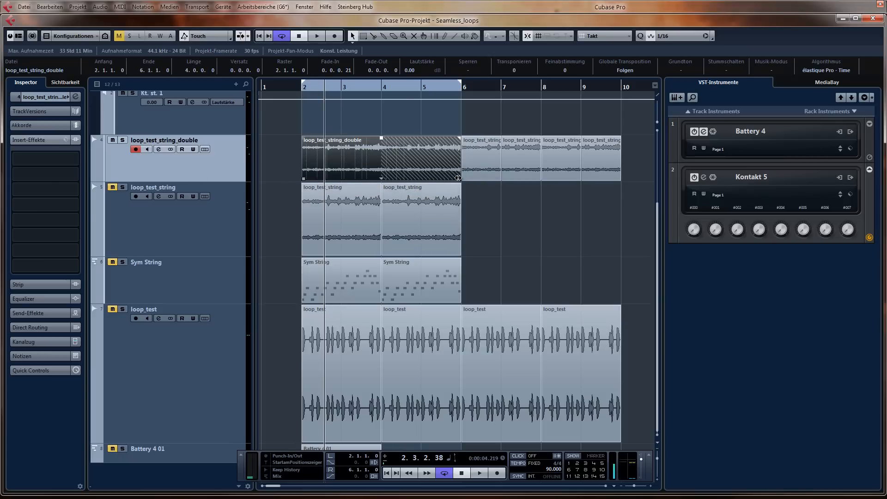
drag(458, 179, 370, 182)
key(space)
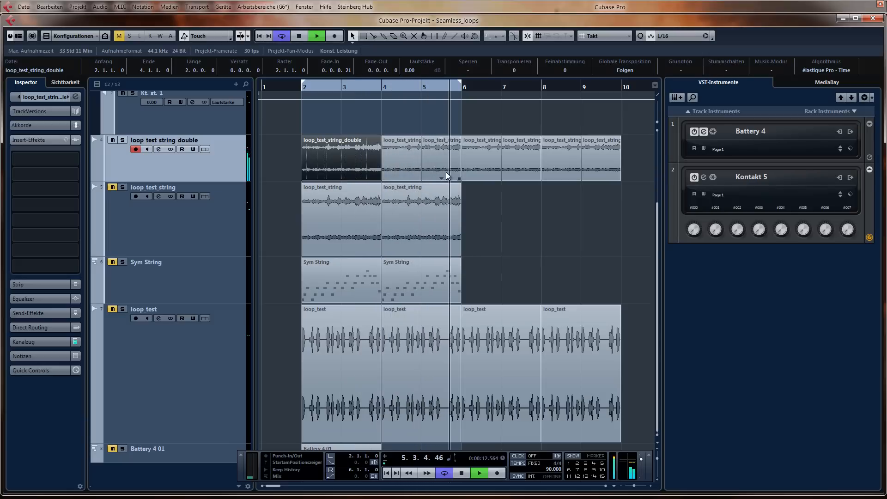
key(space)
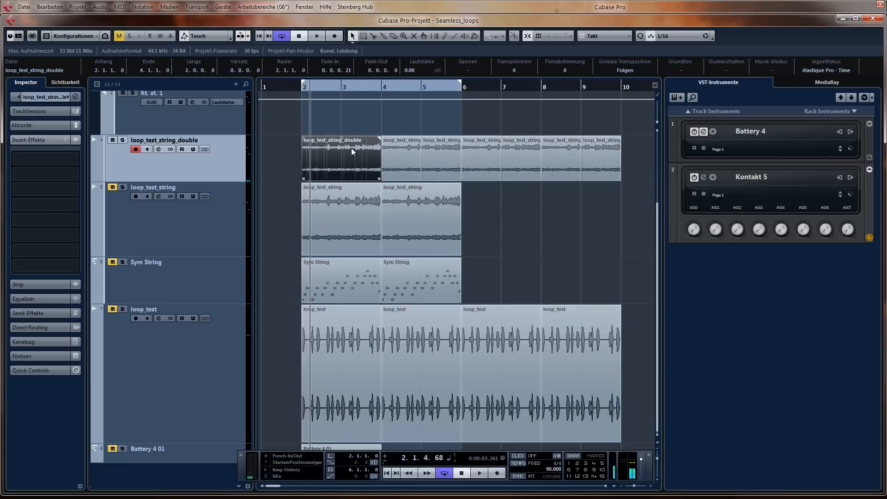
Delete the long loop_test_string_double event covering bars 2 to 4 and clear the selection.
key(Delete)
drag(362, 123, 318, 169)
click(321, 123)
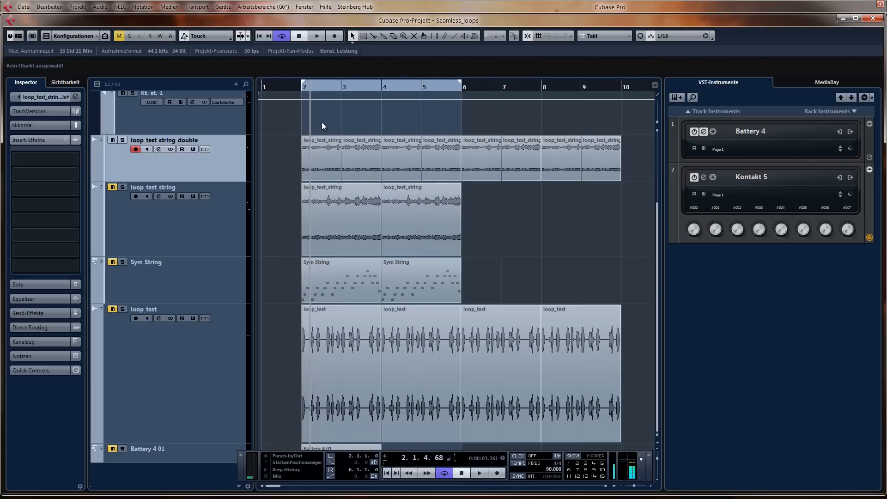
Play loop_test_string_double from bar 2 together with loop_test, and play it again with loop_test muted.
key(KP_1)
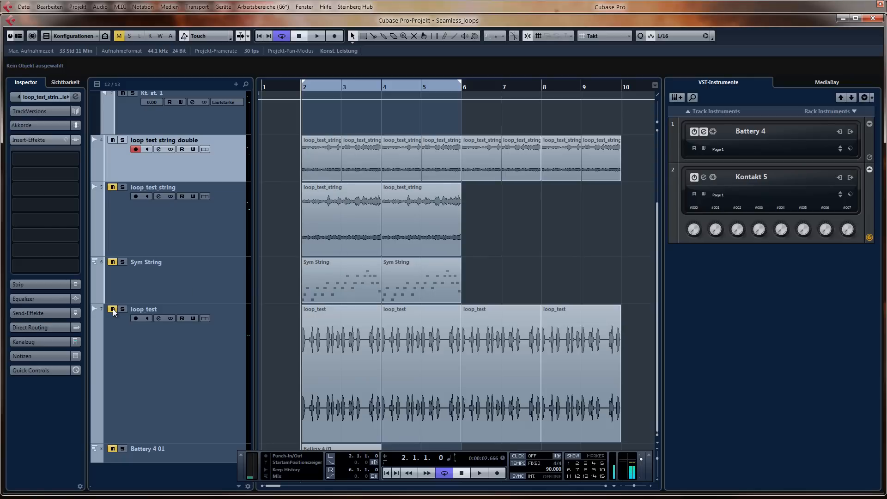
key(space)
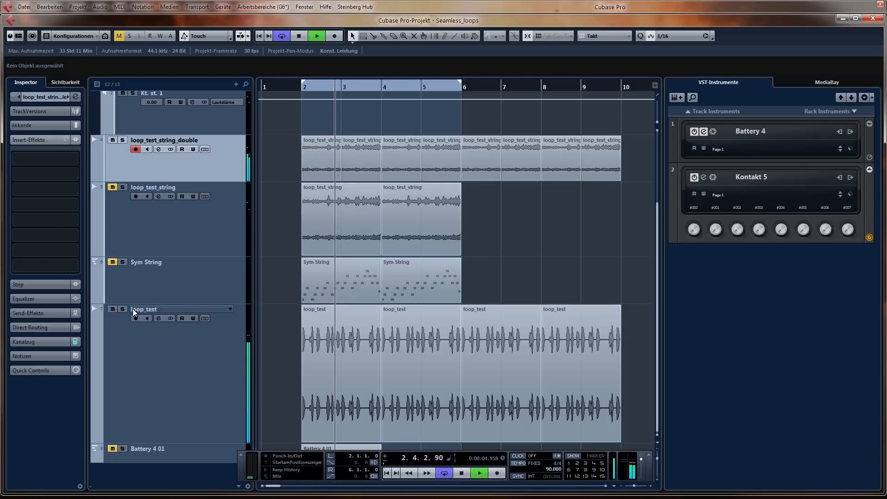
key(space)
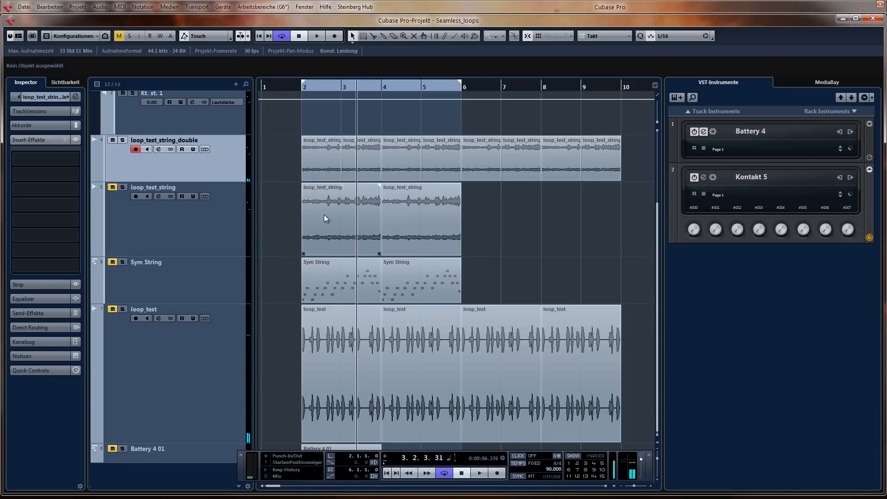
key(KP_1)
key(space)
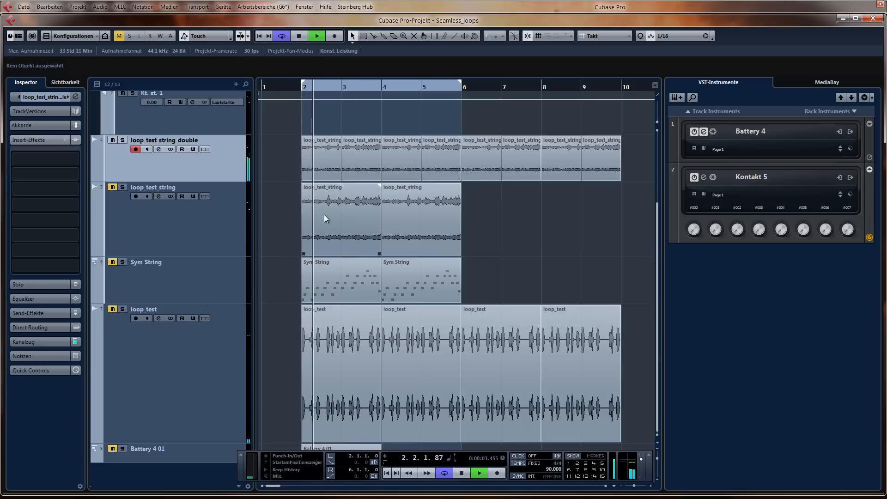
key(space)
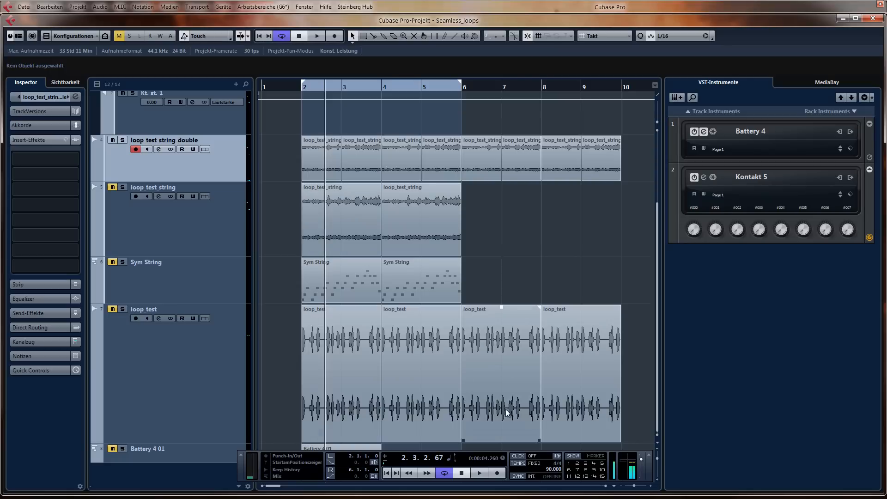
Move all events from bar 4 onward on the loop_test_string_double, loop_test_string, Sym String and loop_test tracks to bar 8.
click(396, 236)
click(335, 194)
drag(469, 200, 627, 391)
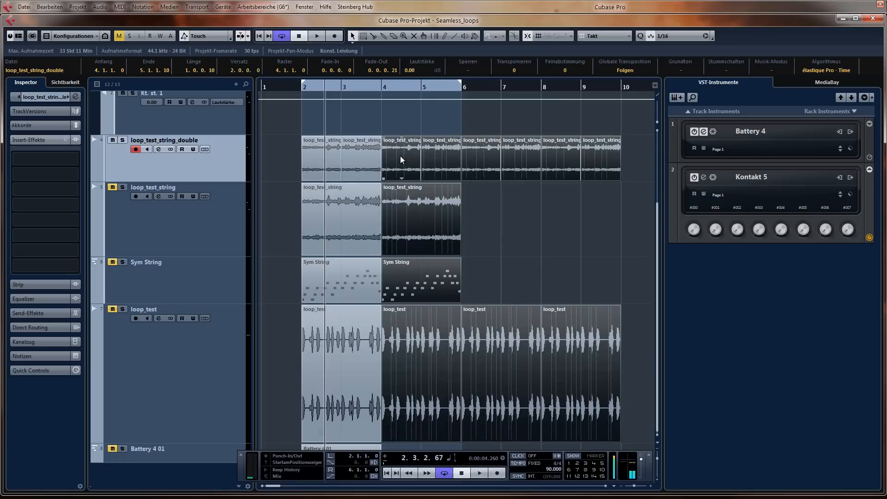
drag(402, 160, 570, 154)
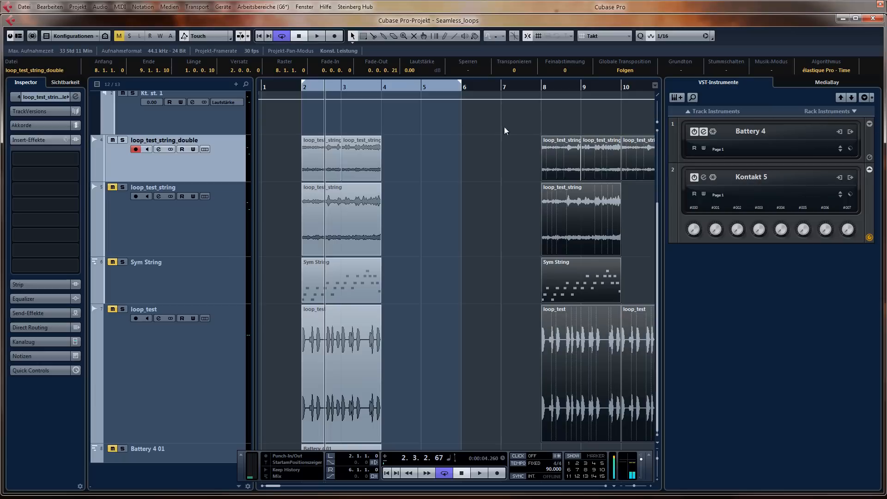
Move the remaining events between bars 2 and 4 on all tracks, including Battery 4 01, to bar 19.
drag(416, 143, 292, 478)
key(g)
key(g)
key(g)
key(g)
key(g)
key(g)
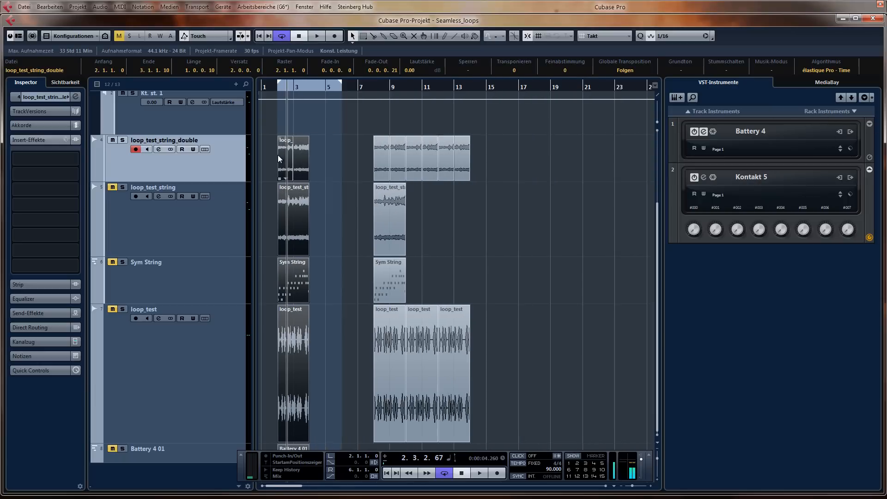
drag(279, 153, 513, 160)
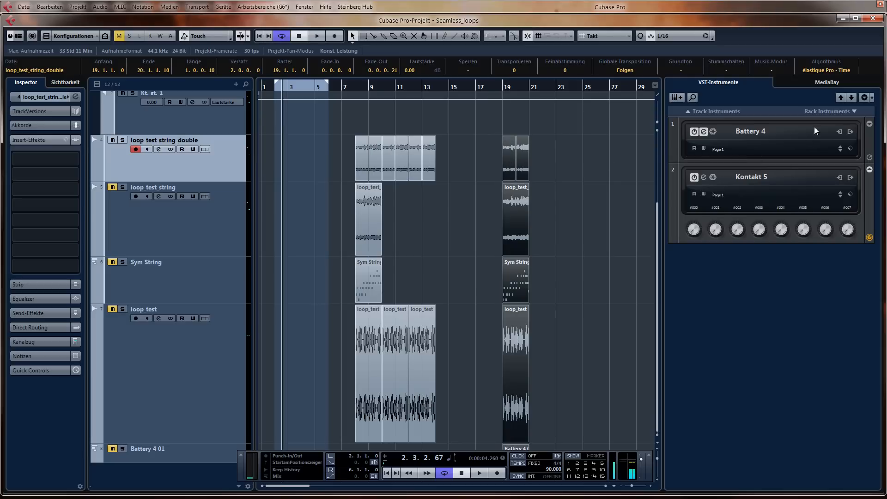
Load Omnisphere as a rack instrument and create a MIDI track assigned to it.
click(827, 112)
scroll(801, 276, down, 4)
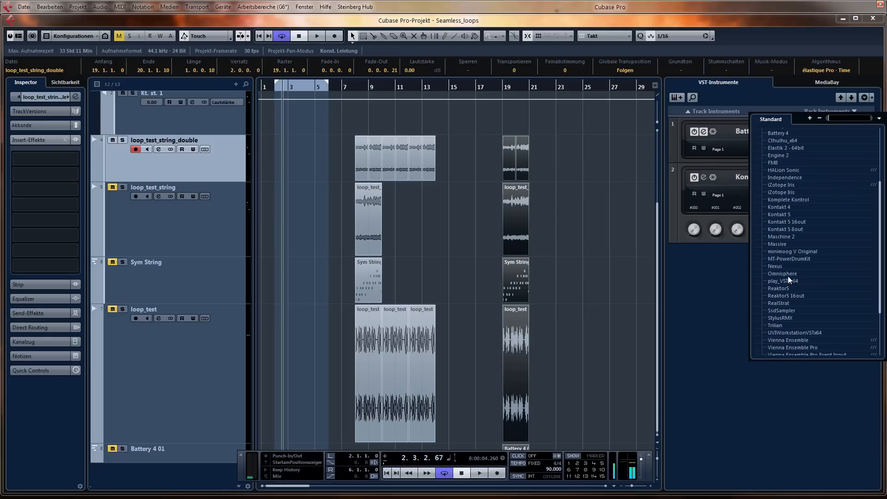
click(783, 274)
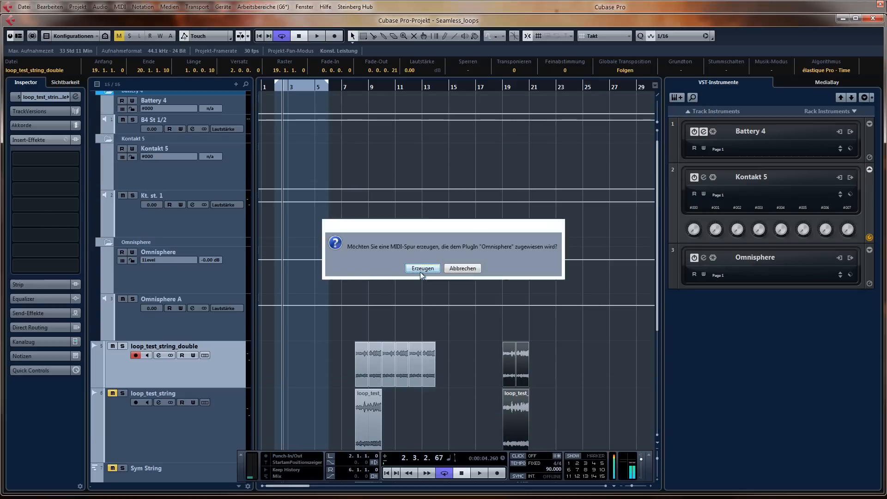
click(422, 270)
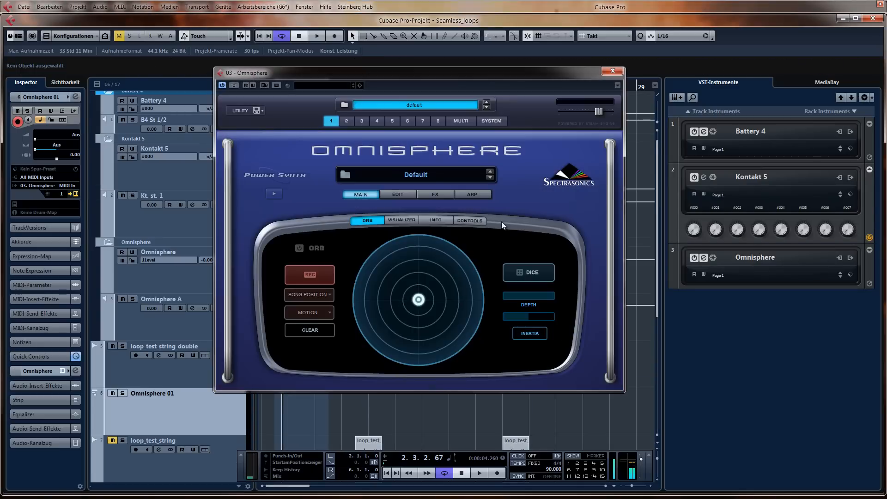
Open Omnisphere's patch browser and filter the patches to the Pads + Strings category.
click(414, 174)
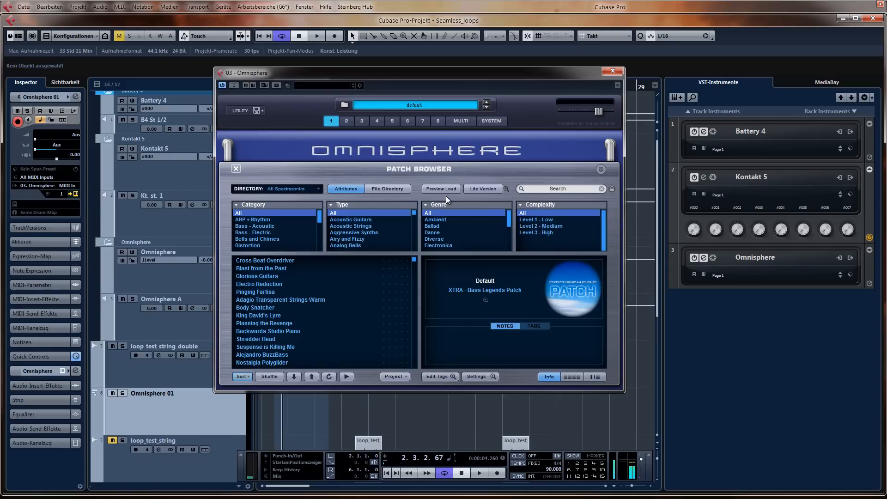
click(295, 189)
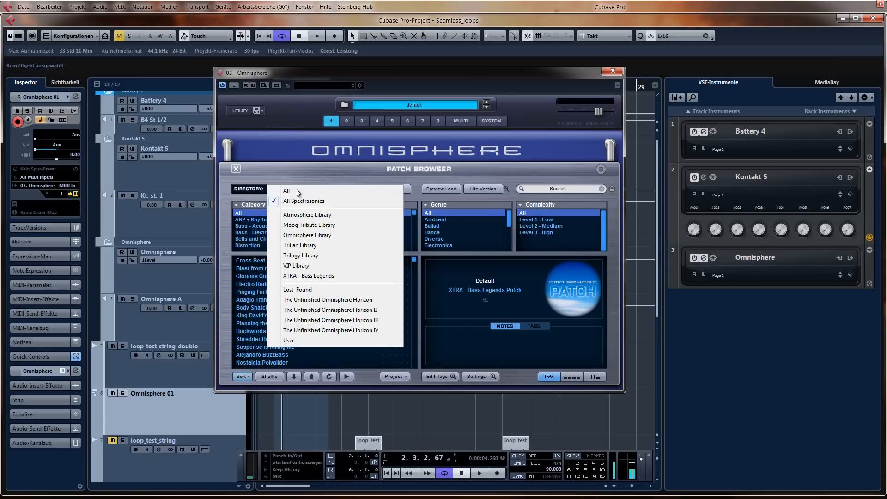
click(298, 174)
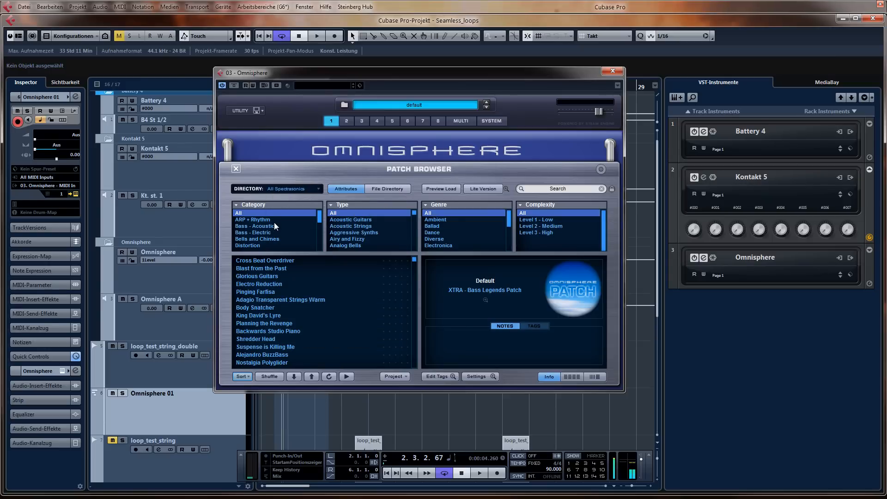
scroll(274, 222, down, 3)
click(256, 233)
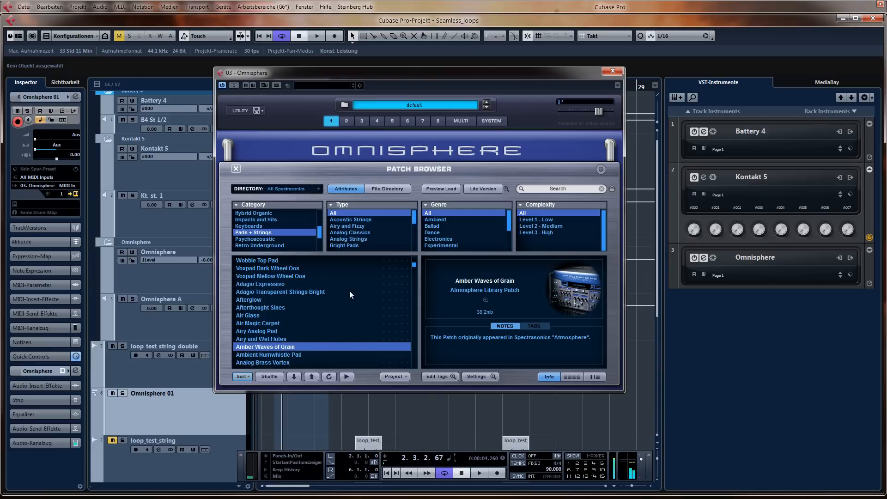
Audition the pad patches Bending Glass 1, Bright and Beautiful, Aura Shimmer, Beauty and the Breath, and Bell of St Elmos.
scroll(334, 313, down, 5)
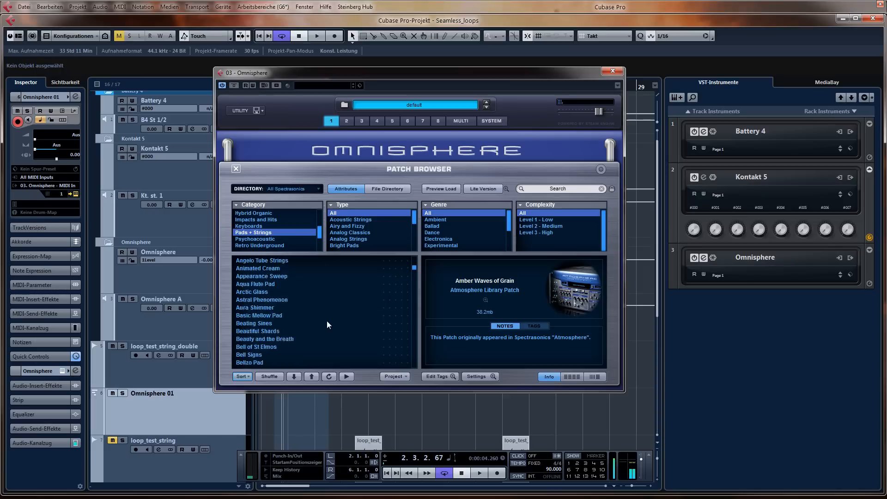
scroll(326, 320, down, 1)
click(281, 340)
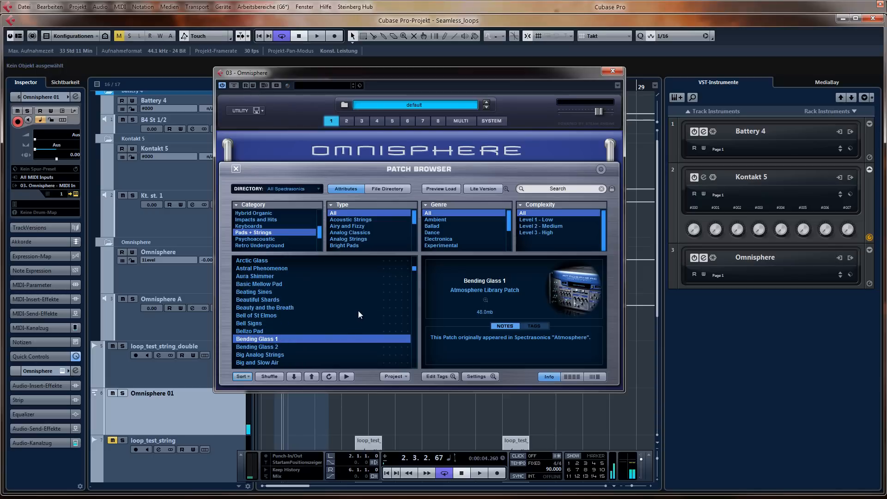
scroll(359, 311, down, 4)
click(318, 340)
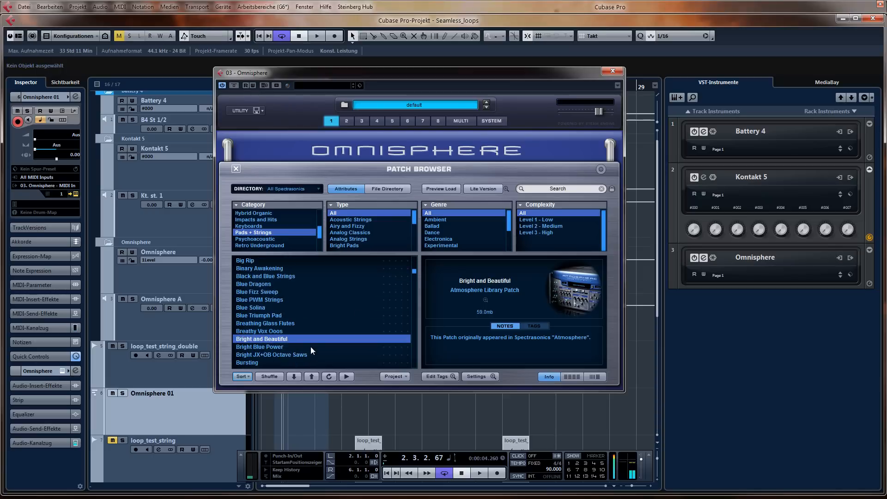
scroll(313, 343, down, 4)
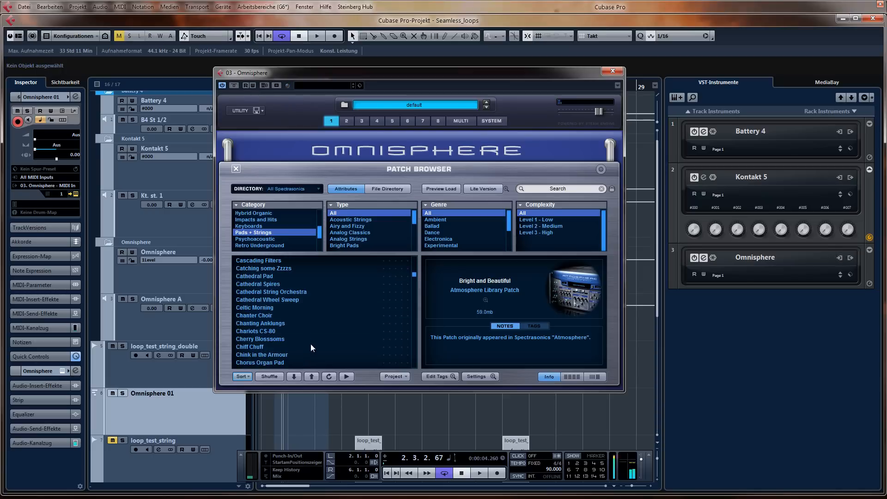
scroll(337, 327, up, 8)
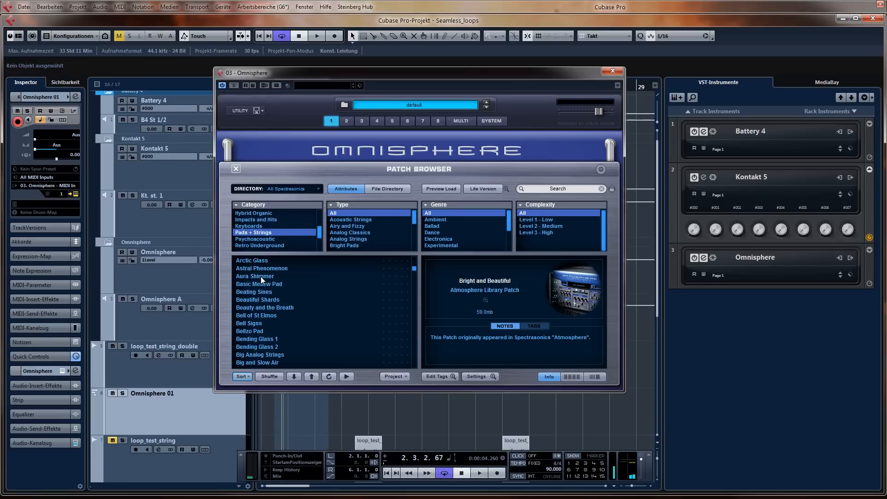
click(260, 276)
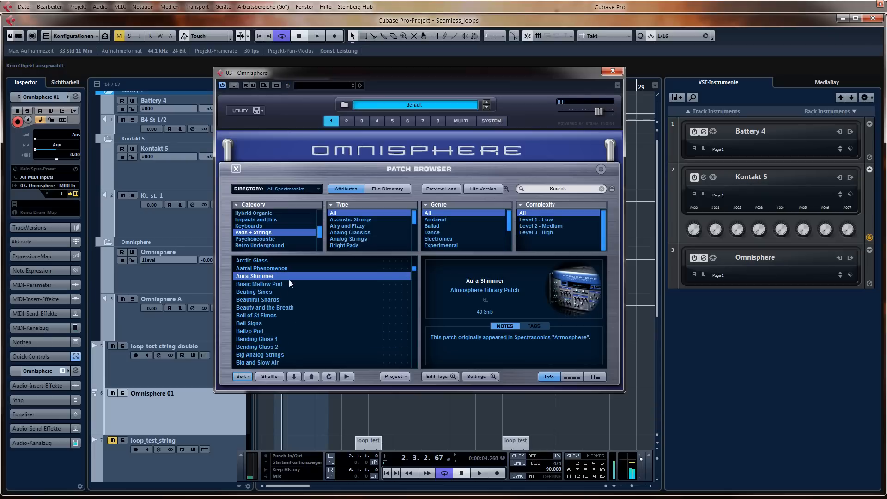
click(273, 309)
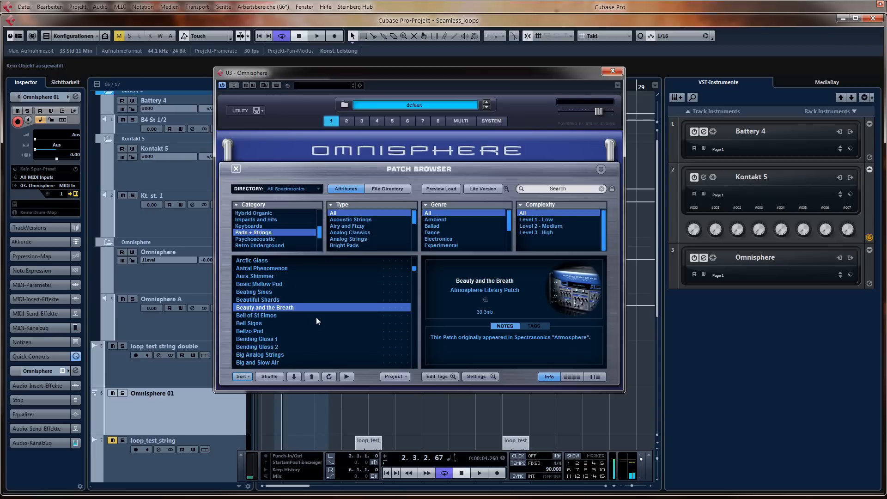
click(290, 315)
scroll(311, 320, down, 1)
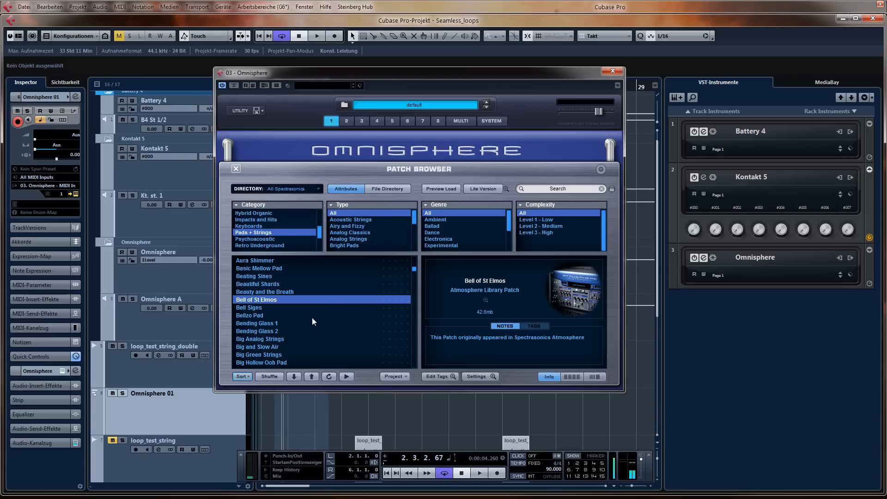
Filter the patches to the Soft and Warm type, load Empty Wind Blip Pad, and close the instrument window.
scroll(386, 231, down, 5)
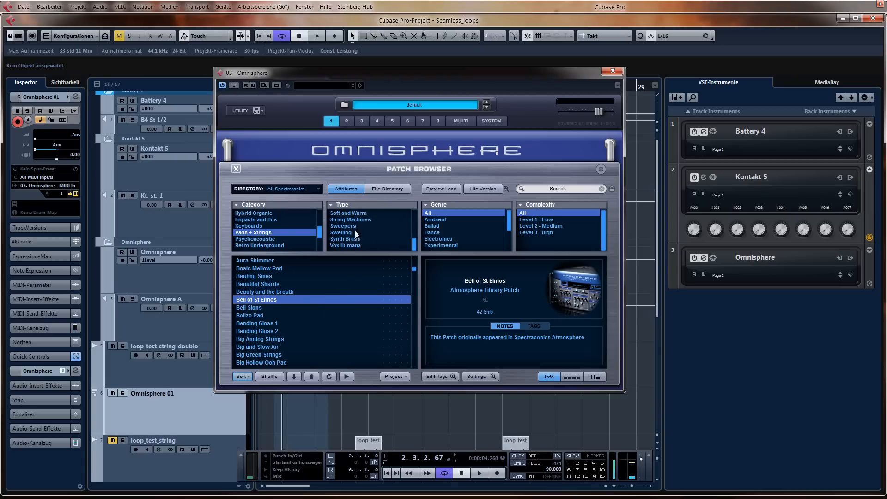
click(284, 330)
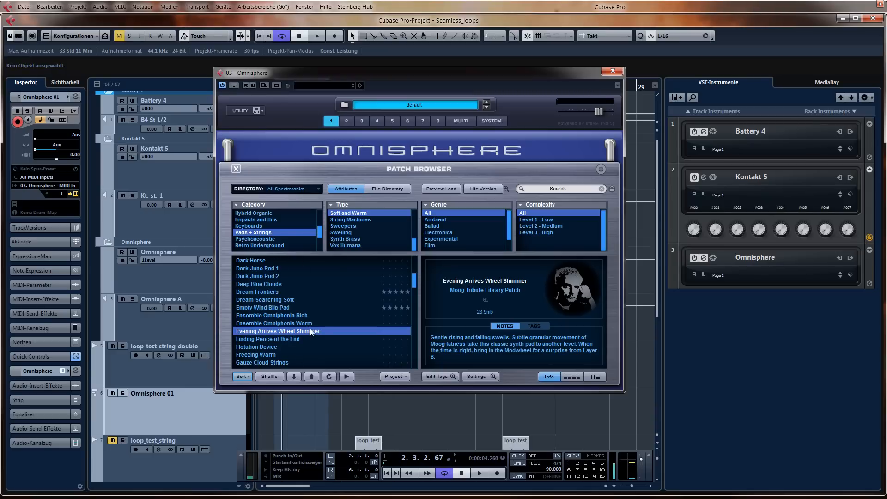
click(304, 309)
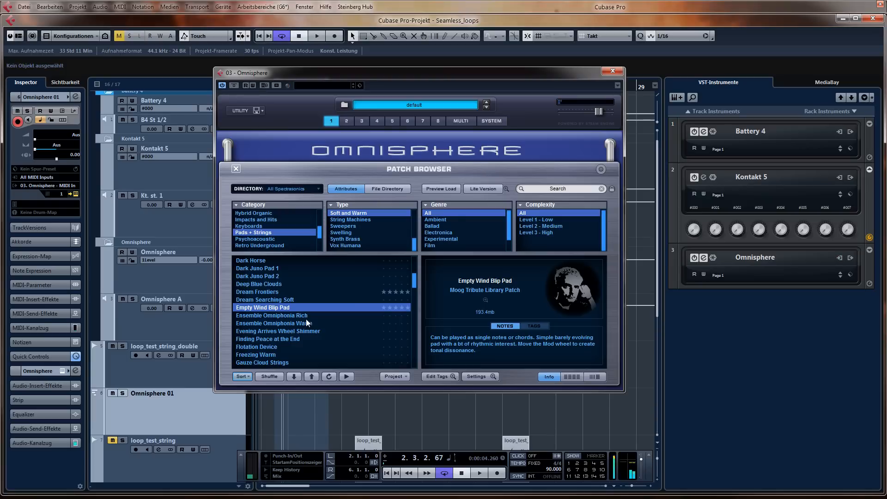
click(612, 71)
Mute the loop_test_string_double track and keep the Omnisphere 01 track unmuted.
scroll(312, 378, down, 5)
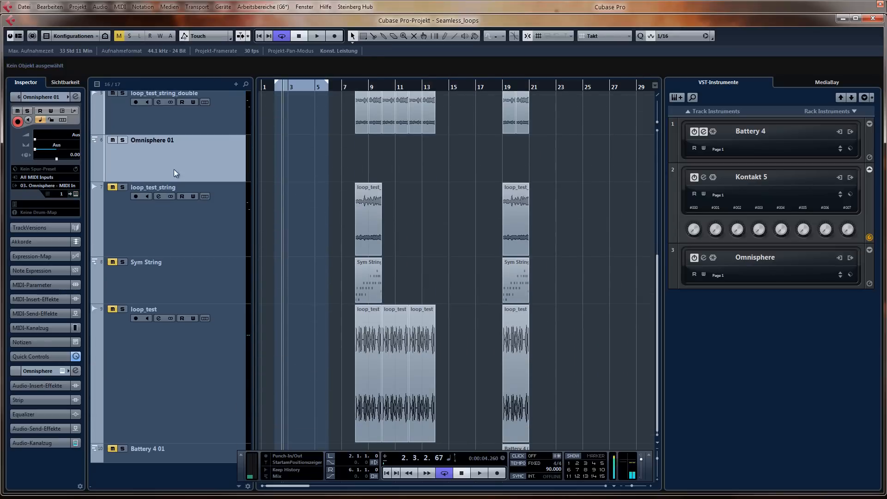
click(112, 140)
click(113, 93)
click(113, 140)
Record sustained pad chords on the Omnisphere 01 track from bar 2 to about bar 11 with the metronome on.
key(h)
key(h)
key(h)
key(h)
key(h)
key(KP_1)
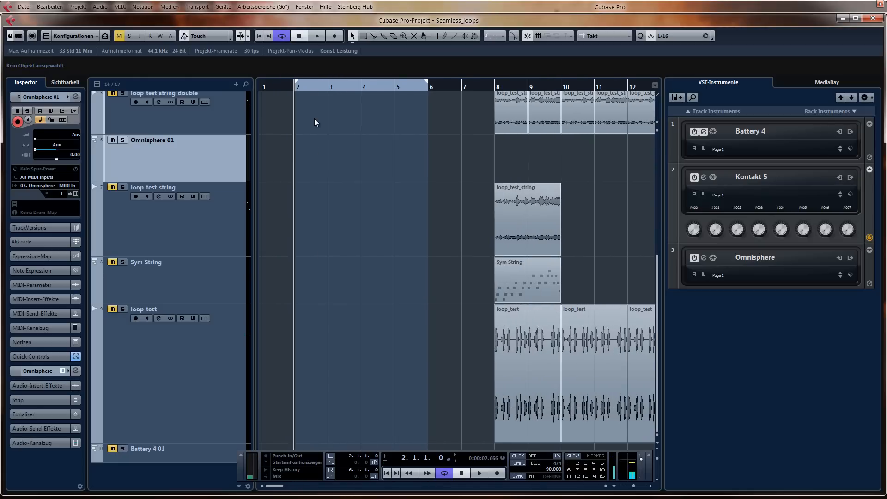
key(c)
key(KP_Multiply)
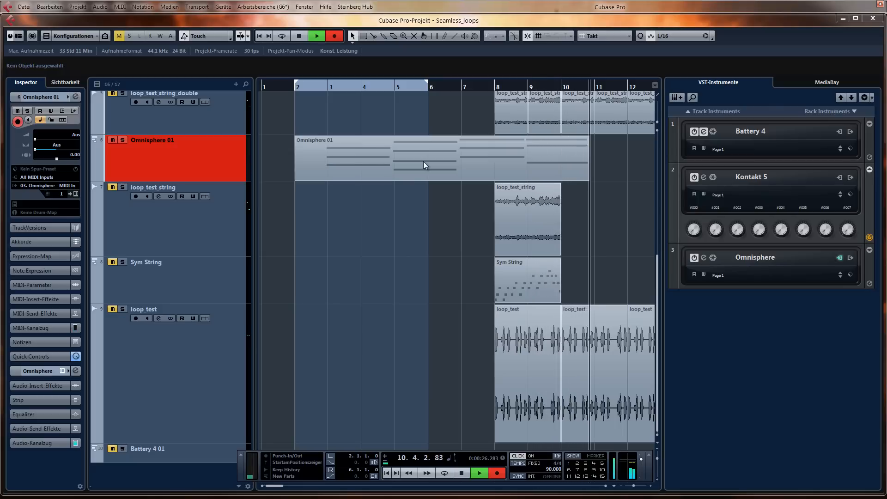
key(space)
Quantize the recorded Omnisphere 01 chords to 1/4 in the Key Editor.
double_click(458, 154)
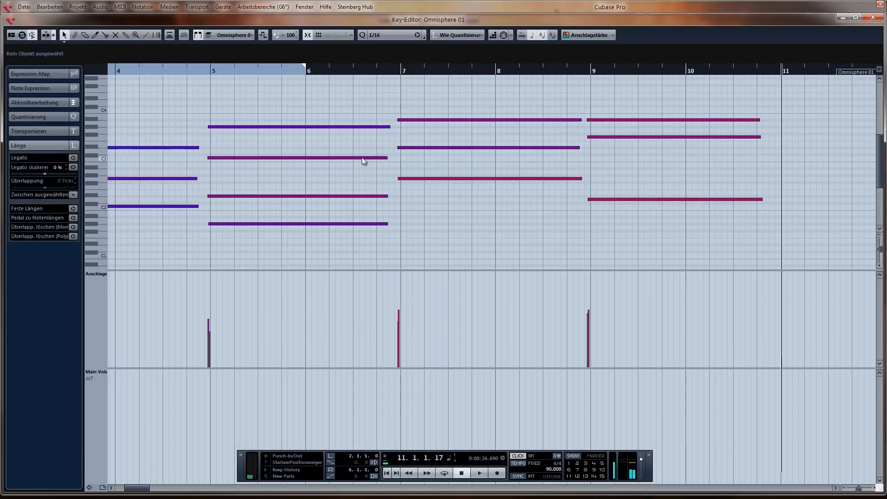
key(g)
click(383, 35)
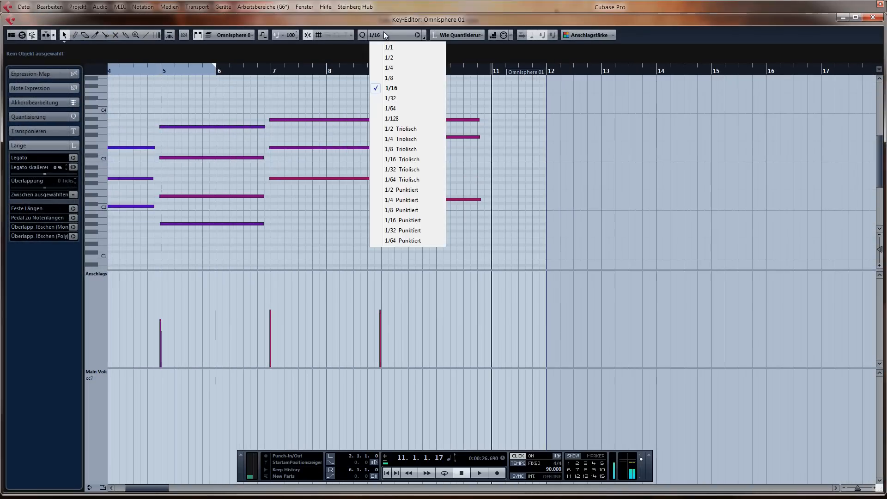
click(390, 66)
key(g)
key(g)
key(g)
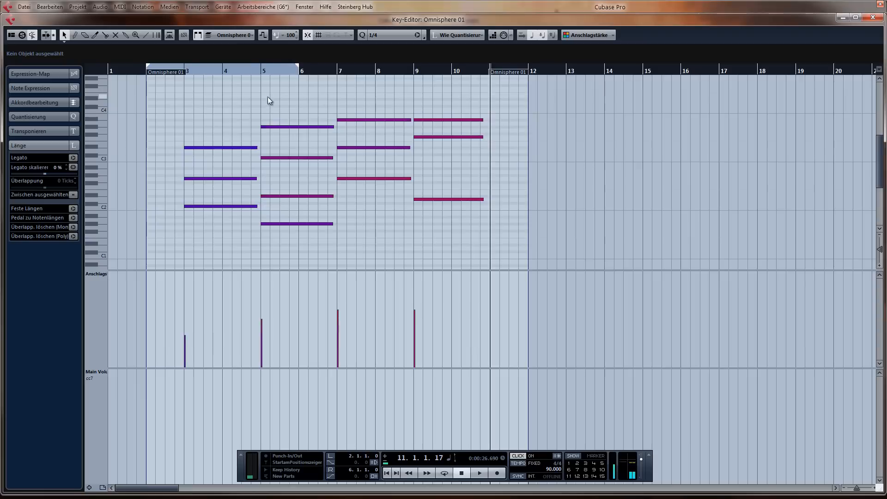
Trim the Omnisphere 01 part to run from bar 3 to bar 11 and close the Key Editor.
drag(161, 75, 196, 75)
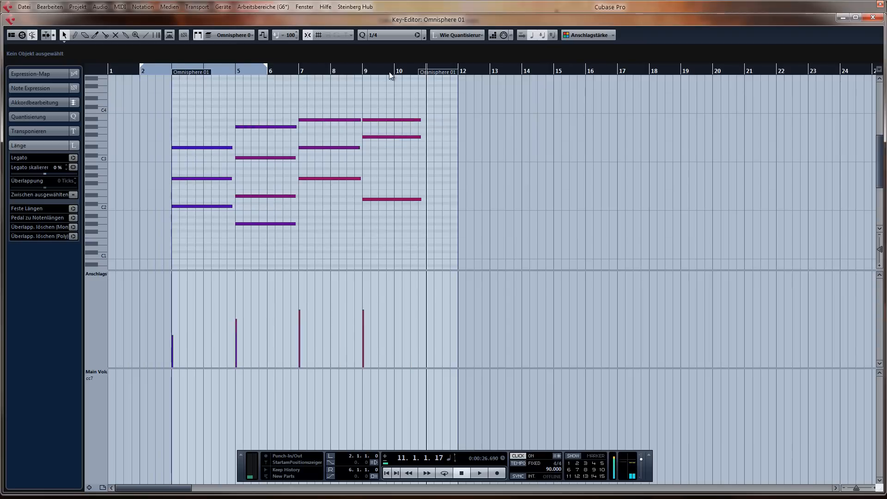
drag(437, 76, 413, 77)
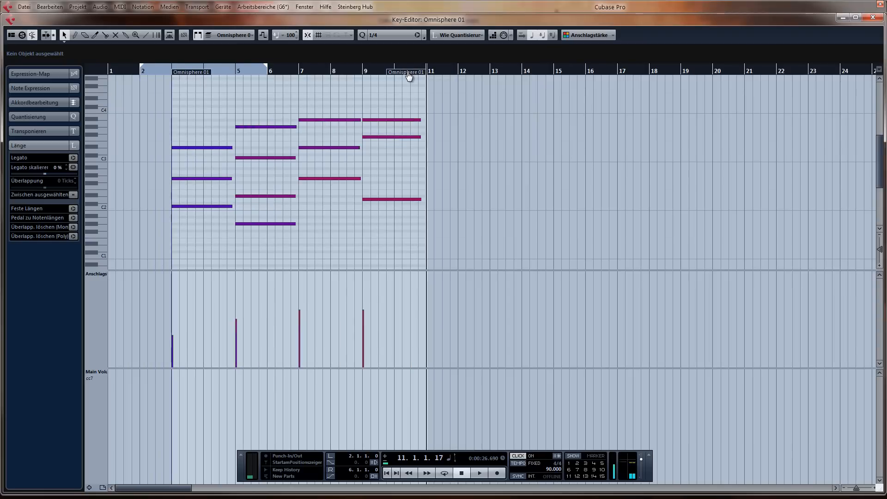
key(Return)
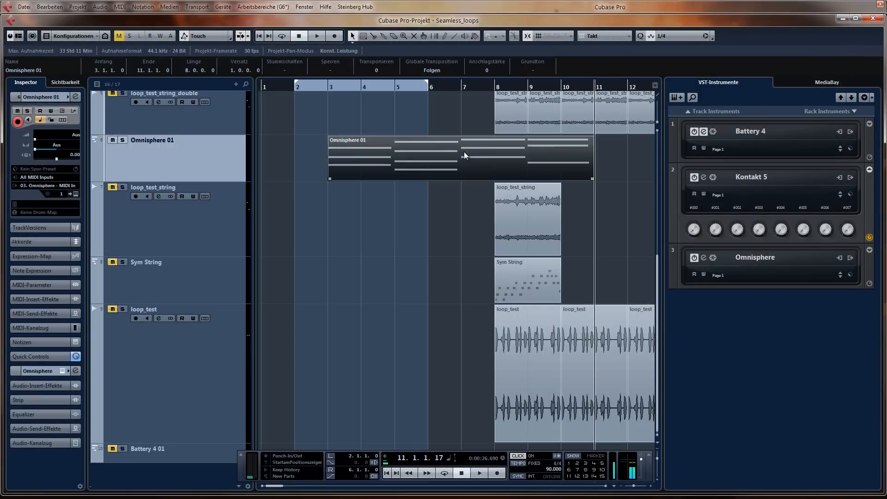
Duplicate the Omnisphere 01 part to bar 11 and move the loop_test_string_double track below Omnisphere 01.
key(g)
key(g)
key(g)
key(ctrl+d)
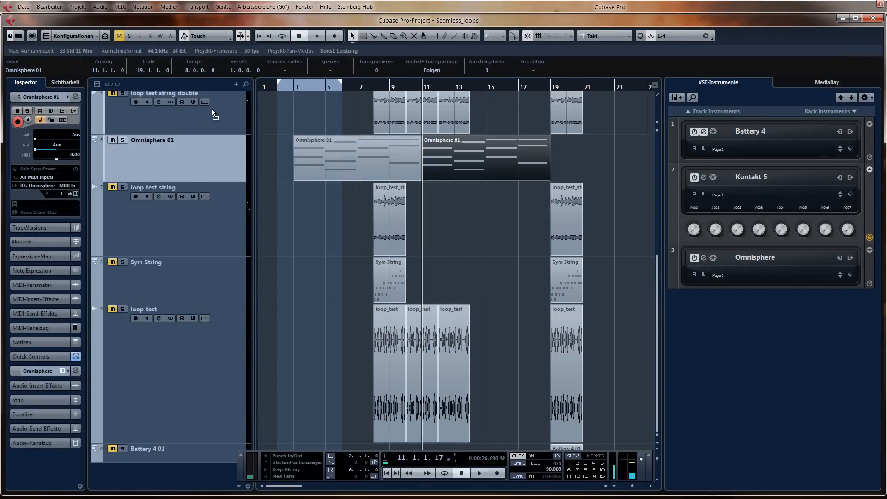
drag(212, 109, 222, 146)
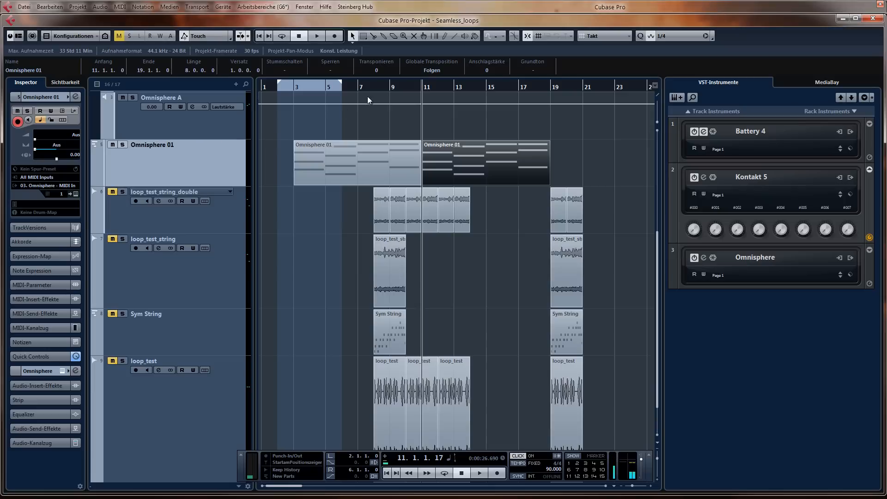
Play the transition between the two Omnisphere 01 parts from bar 9 and turn the metronome off.
click(392, 86)
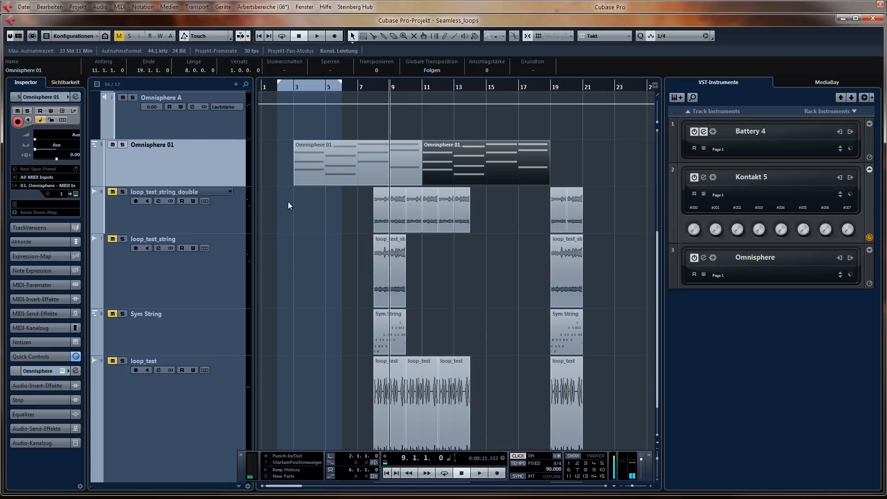
key(space)
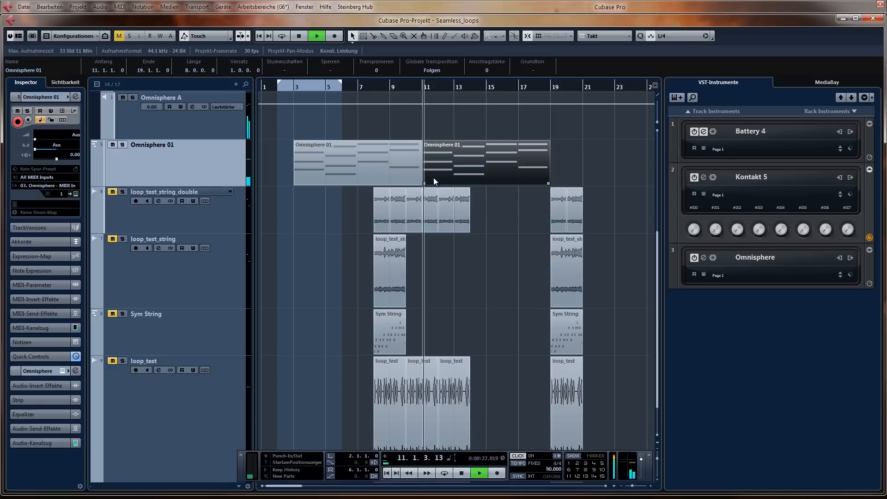
key(c)
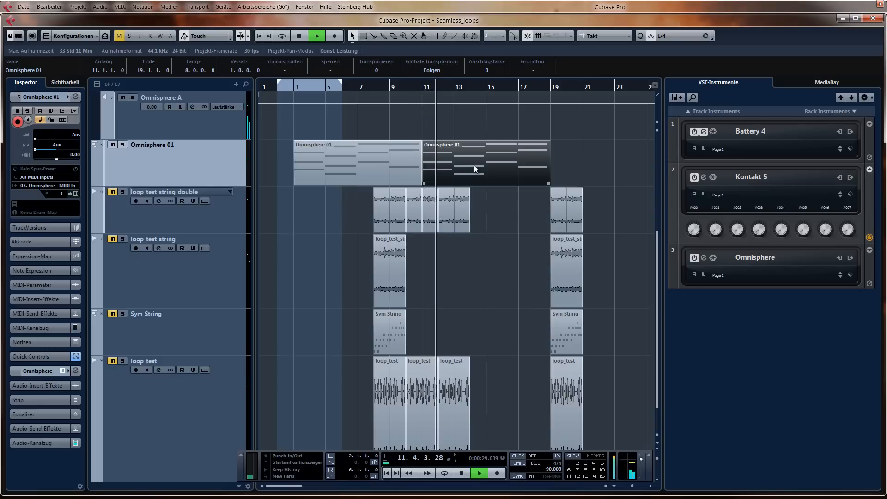
key(space)
Move the second Omnisphere 01 part to bar 17 and set the locators around the first part, from bar 3 to 11.
drag(454, 164, 542, 162)
click(396, 153)
key(p)
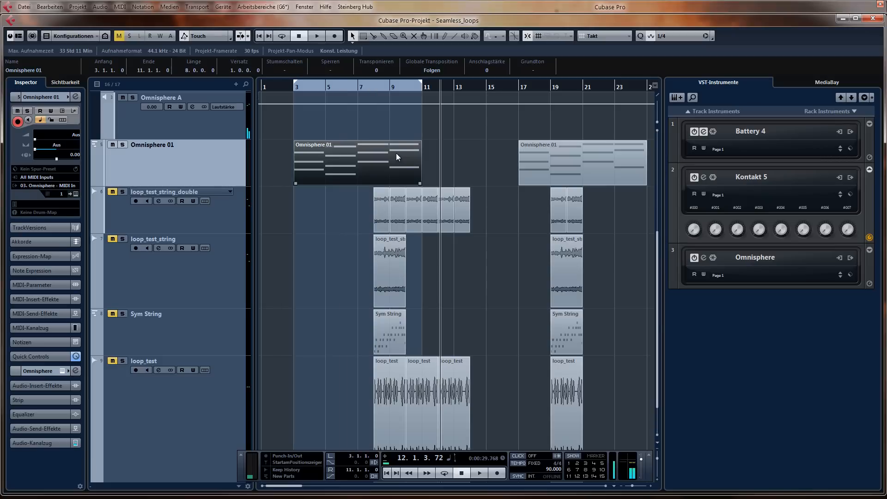
key(KP_1)
Export the audio mixdown between the locators as loop_test_pad, importing it into the project on an audio track.
key(ctrl+shift+e)
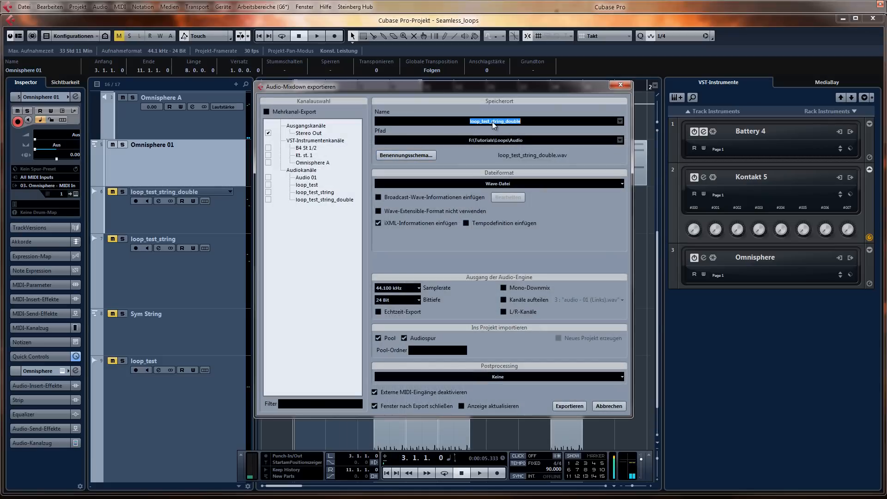
key(BackSpace)
key(BackSpace)
text(pad)
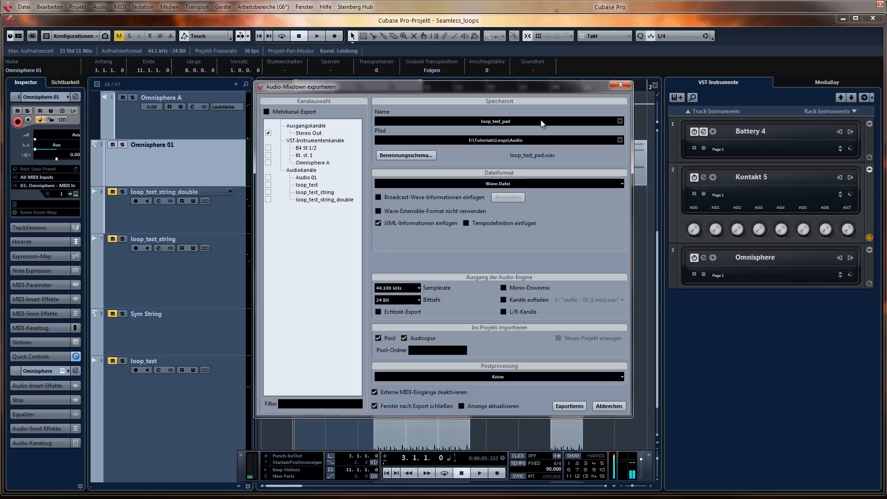
click(567, 410)
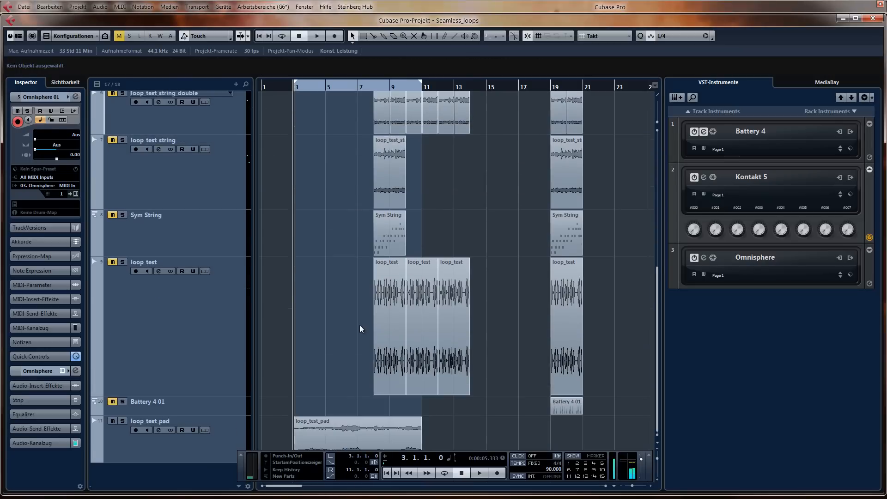
Move the loop_test_pad track directly below Omnisphere 01 and duplicate its audio event to bar 11.
drag(234, 437, 236, 164)
click(365, 180)
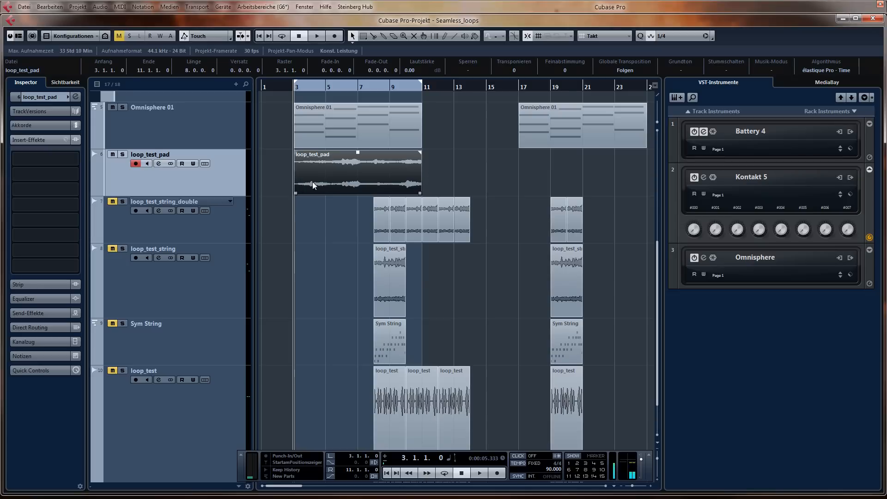
key(ctrl+d)
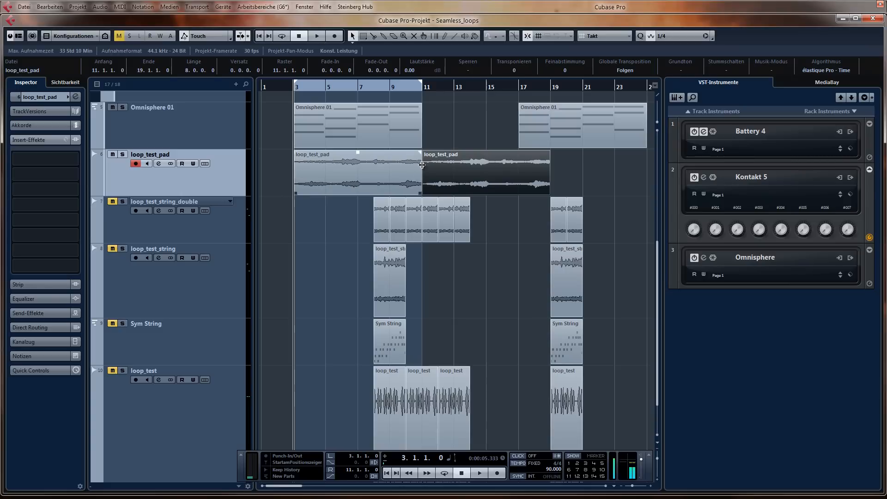
Mute the Omnisphere 01 track and play the transition between the two loop_test_pad events from bar 9.
click(389, 97)
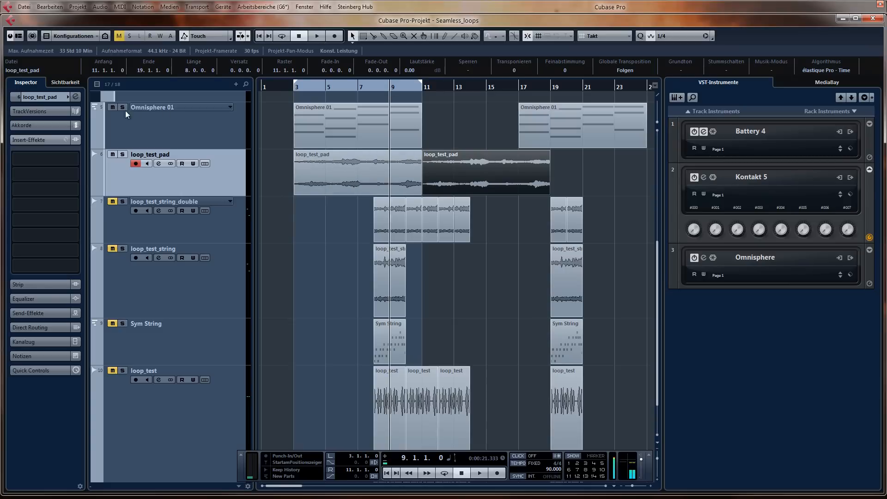
click(112, 107)
key(space)
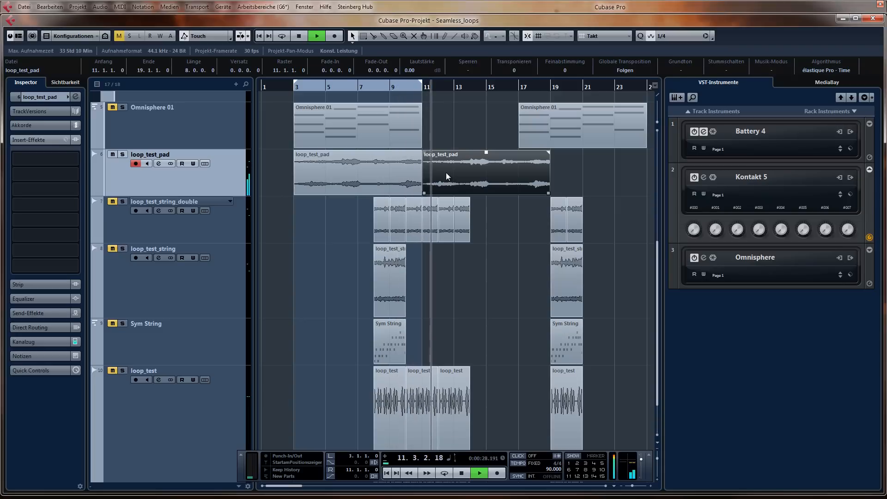
key(space)
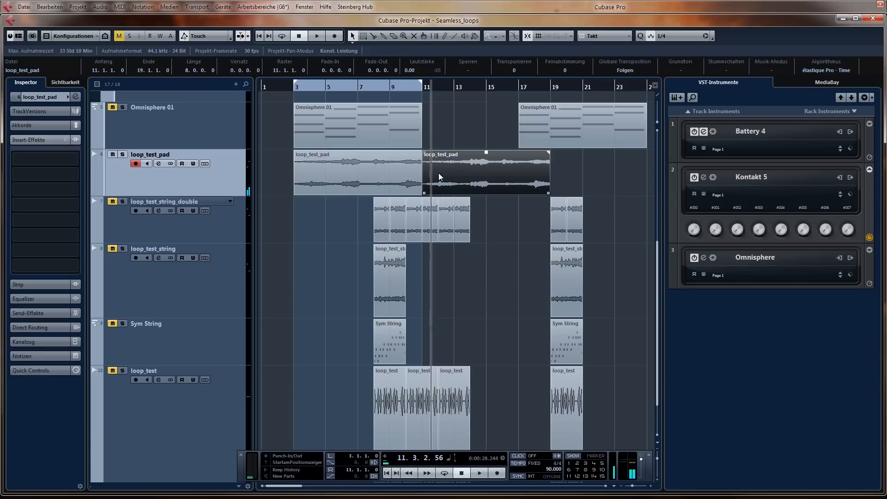
Delete both audio events on the loop_test_pad track.
key(Delete)
click(396, 173)
key(Delete)
Move the second Omnisphere 01 part back to bar 11 and set the locators around both parts, from bar 3 to 19.
drag(558, 132, 462, 137)
drag(576, 118, 378, 140)
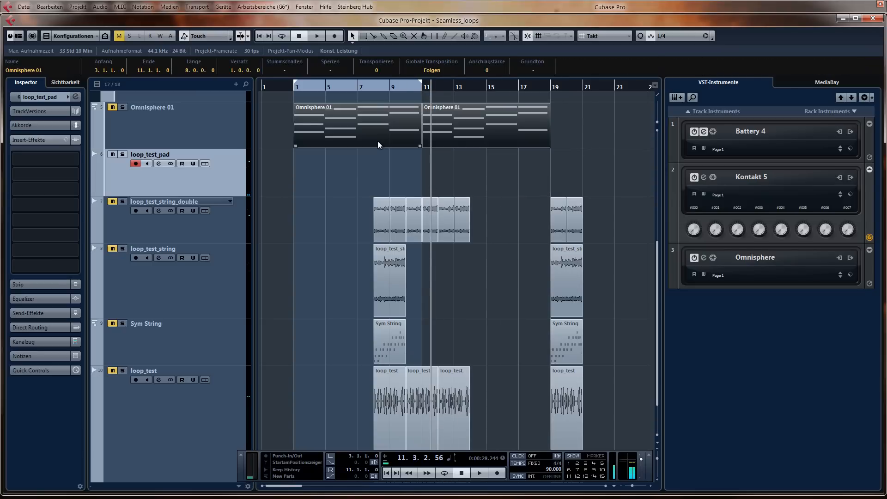
key(p)
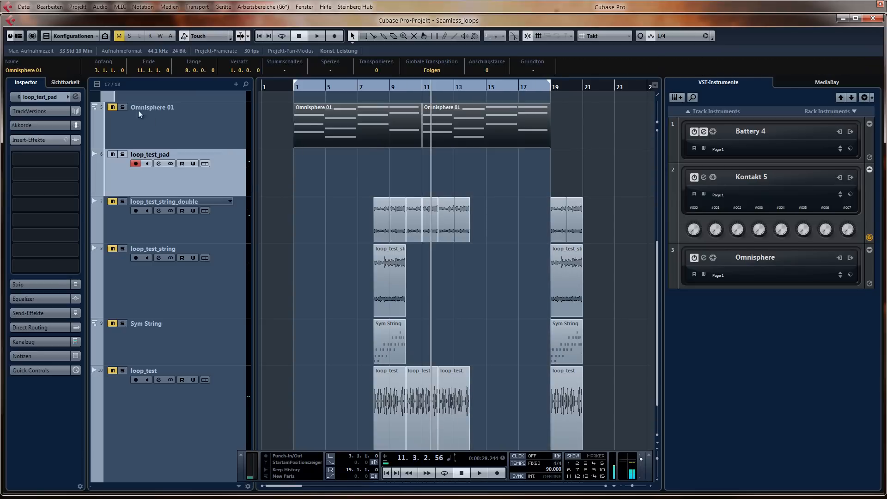
Export the mixdown between the locators as loop_test_pad_double and move its imported track directly below Omnisphere 01.
key(ctrl+shift+e)
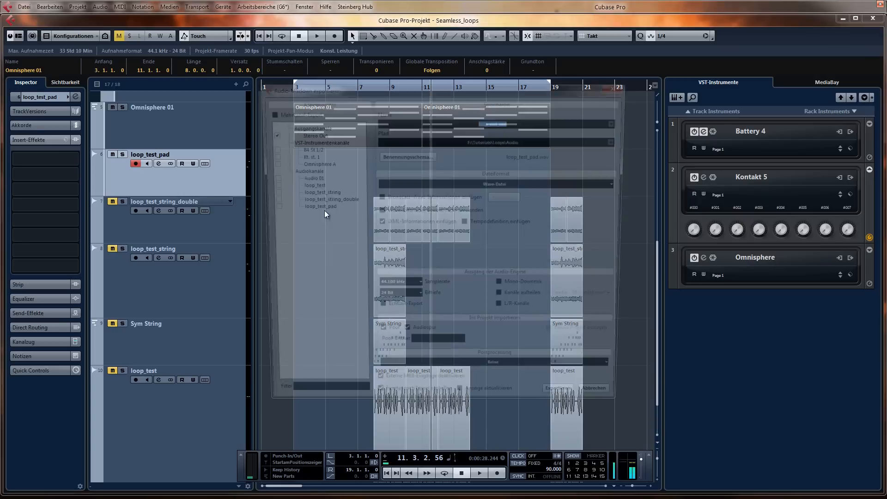
click(514, 121)
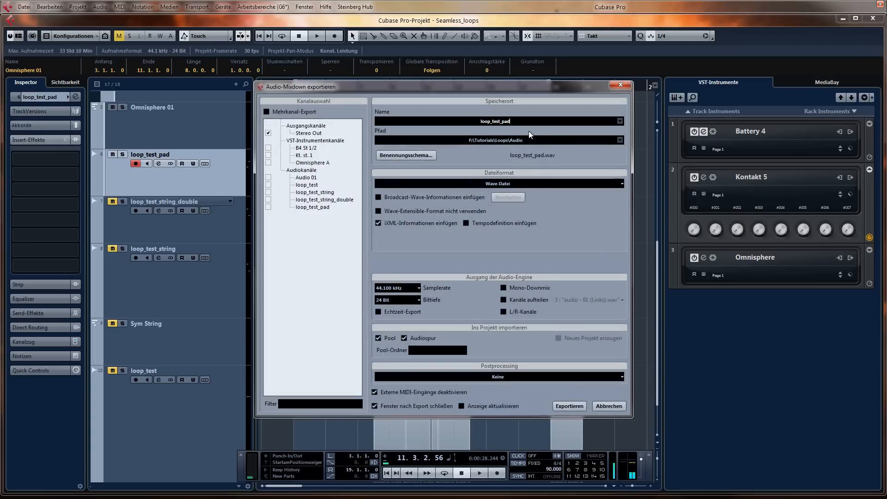
text(_double)
click(569, 405)
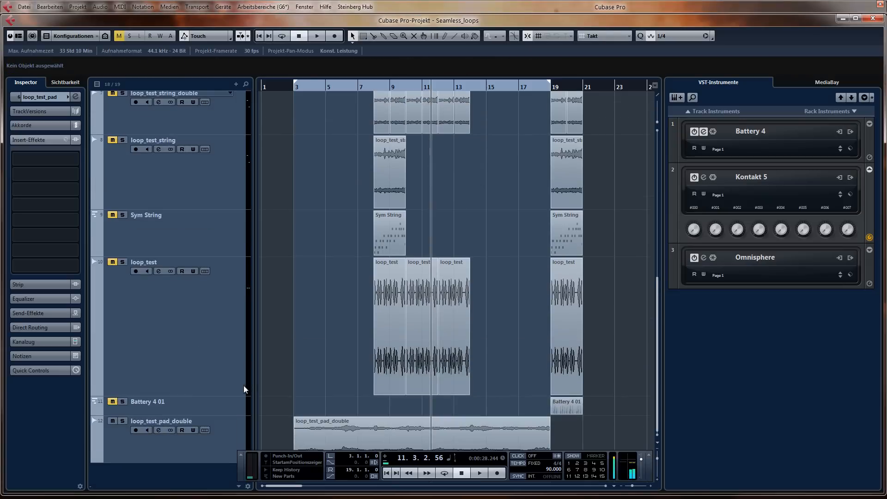
drag(237, 428, 242, 173)
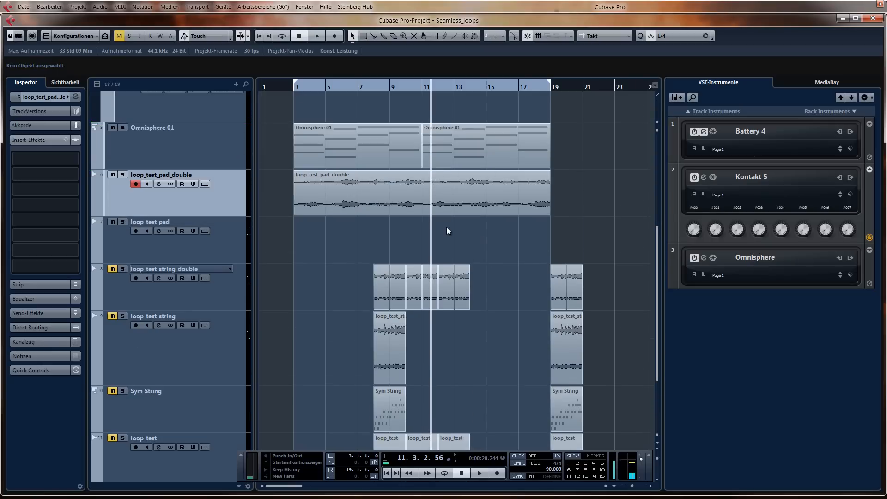
Split the loop_test_pad_double event at bars 11, 7 and 15 into four equal sections.
key(3)
click(423, 197)
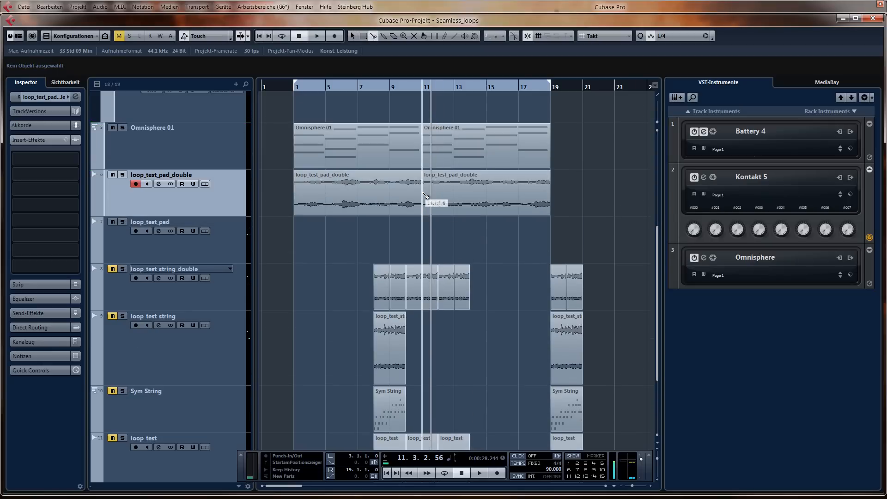
click(358, 187)
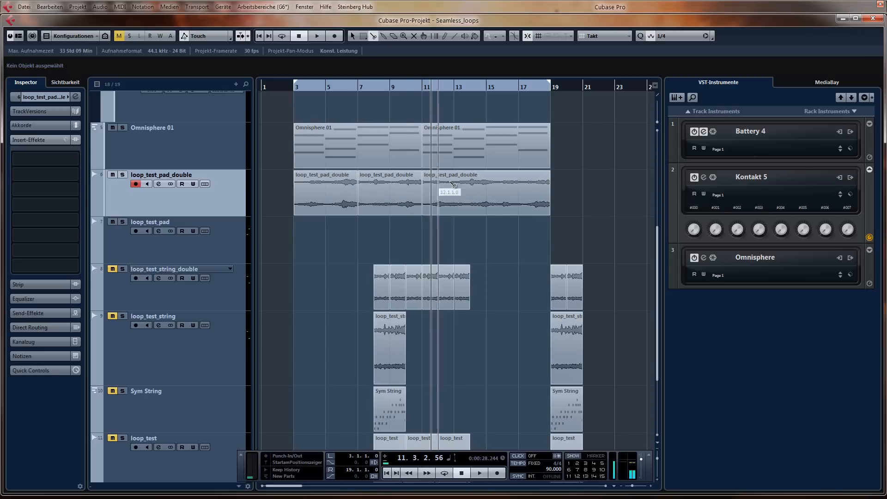
click(488, 187)
key(1)
Replace the loop_test_pad_double section at bar 3 with the one from bar 11, and delete the section at bar 15.
click(343, 189)
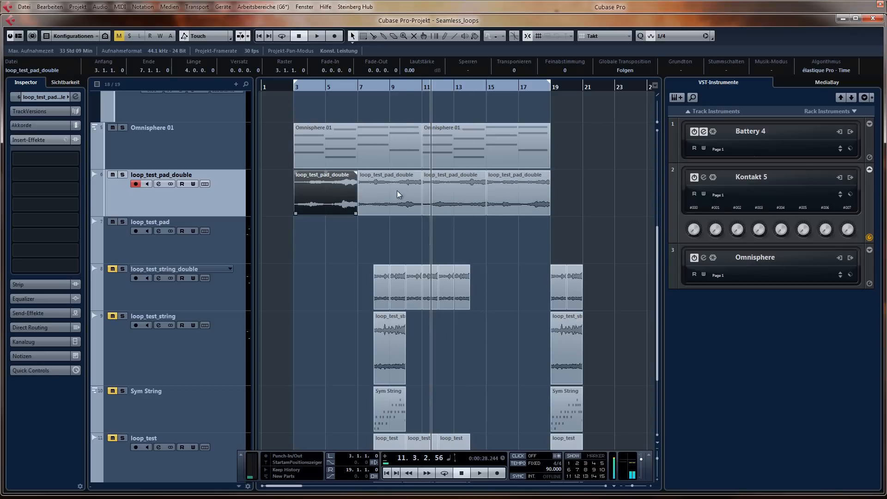
click(397, 190)
click(458, 188)
key(Delete)
click(342, 190)
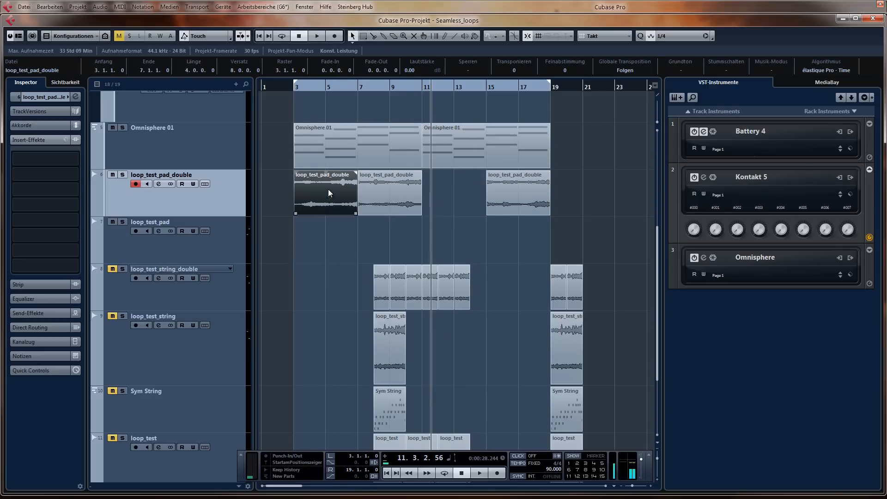
click(508, 188)
key(Delete)
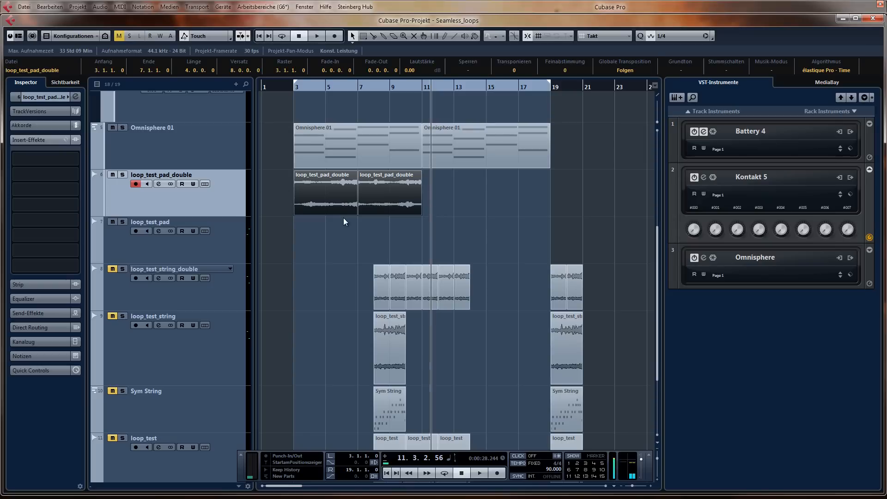
Duplicate the two remaining loop_test_pad_double sections to bar 11 and set the locators around all four, from bar 3 to 19.
key(p)
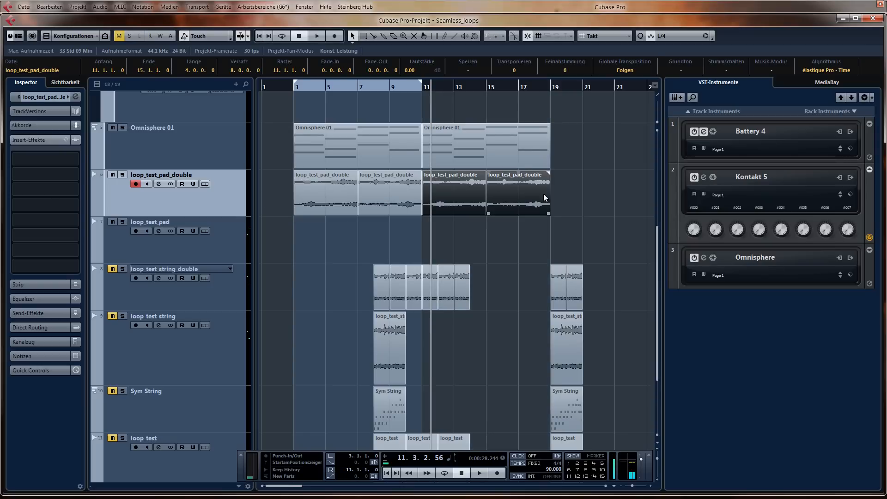
drag(582, 196, 305, 201)
key(p)
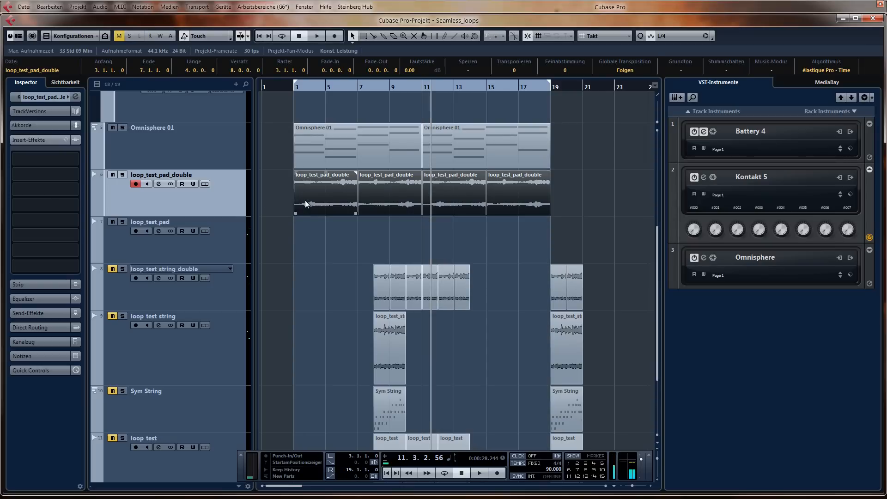
Play the loop_test_pad_double sections from bar 3 past the cut at bar 7 with Omnisphere 01 muted.
key(l)
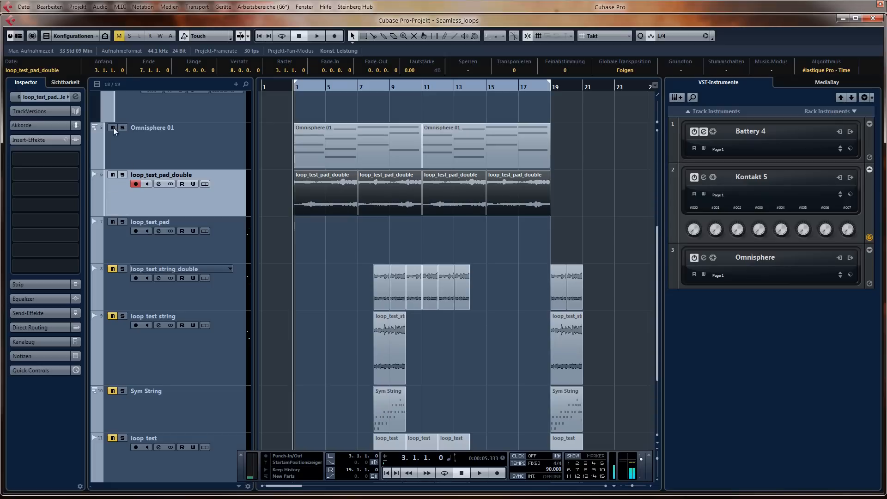
click(310, 280)
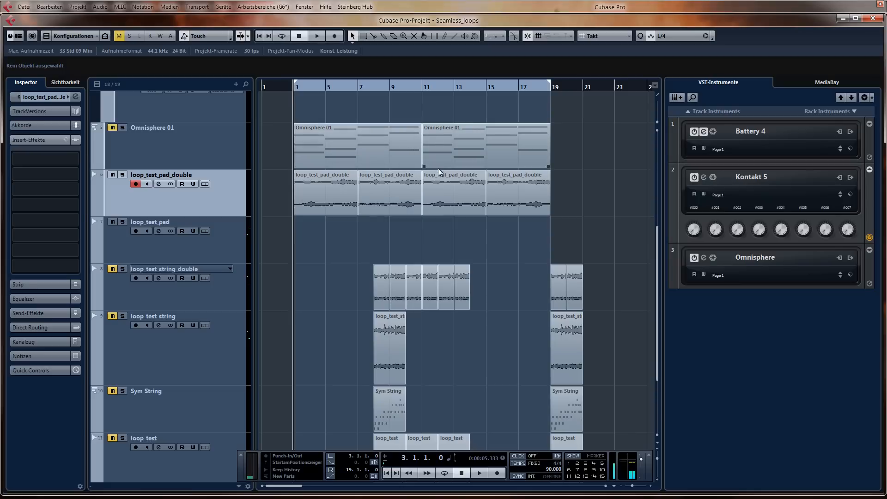
key(space)
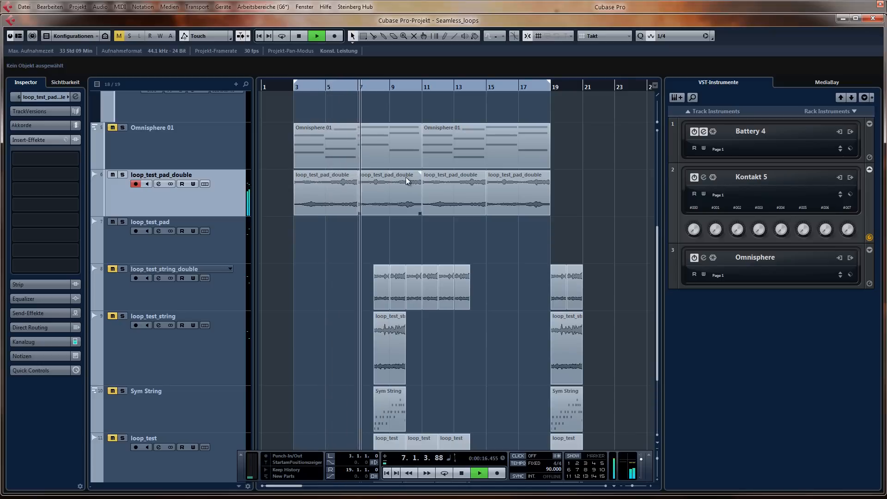
key(space)
Extend the second loop_test_pad_double section to start slightly before bar 7 and add a short crossfade with the first section.
key(h)
key(h)
key(h)
key(h)
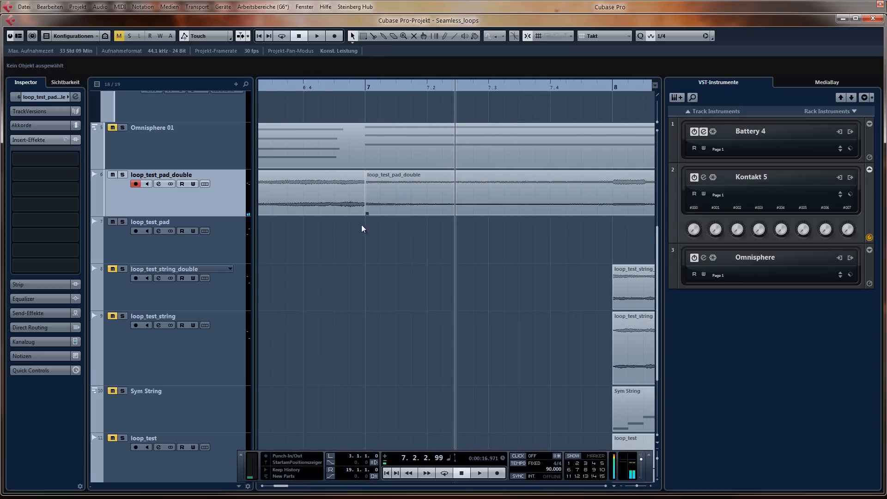
drag(381, 198, 371, 238)
click(366, 214)
drag(366, 214, 377, 188)
key(x)
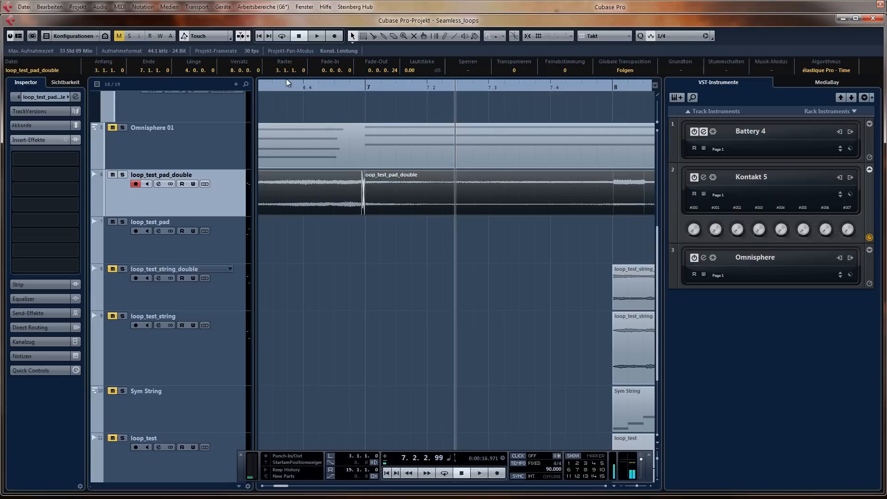
Play across the crossfade at bar 7 from just before it, with the whole arrangement in view.
click(270, 86)
key(space)
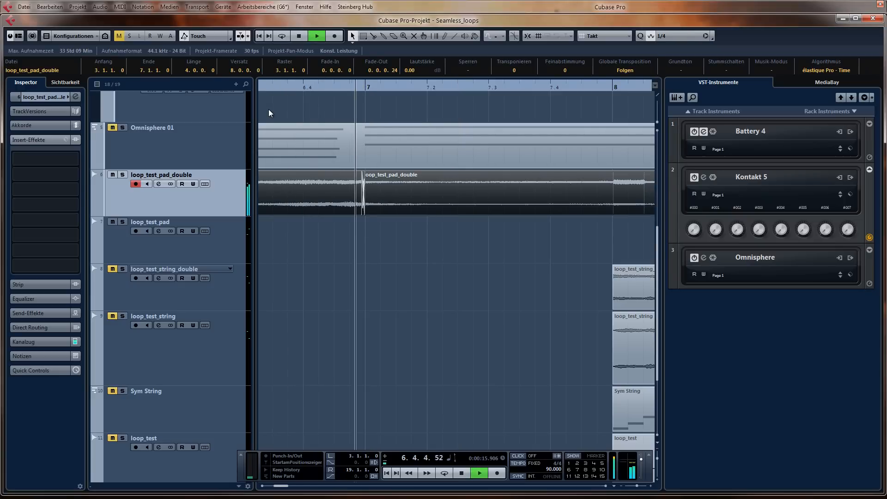
scroll(339, 168, down, 10)
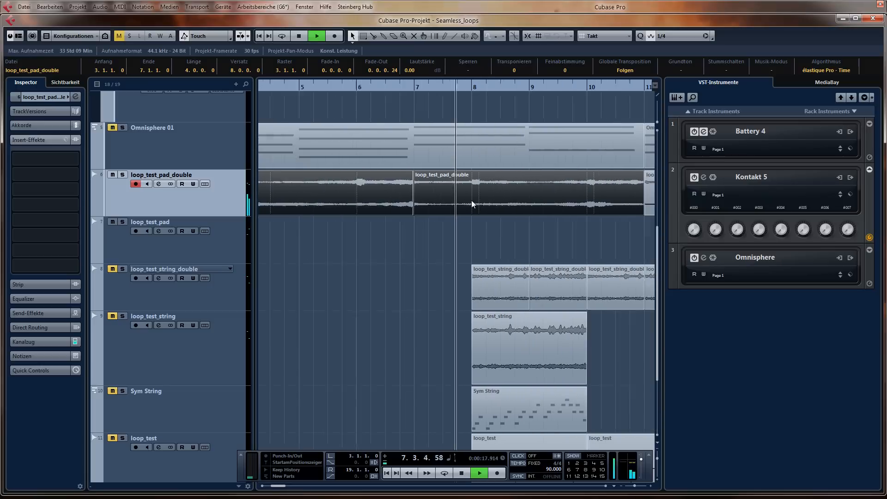
scroll(471, 200, down, 4)
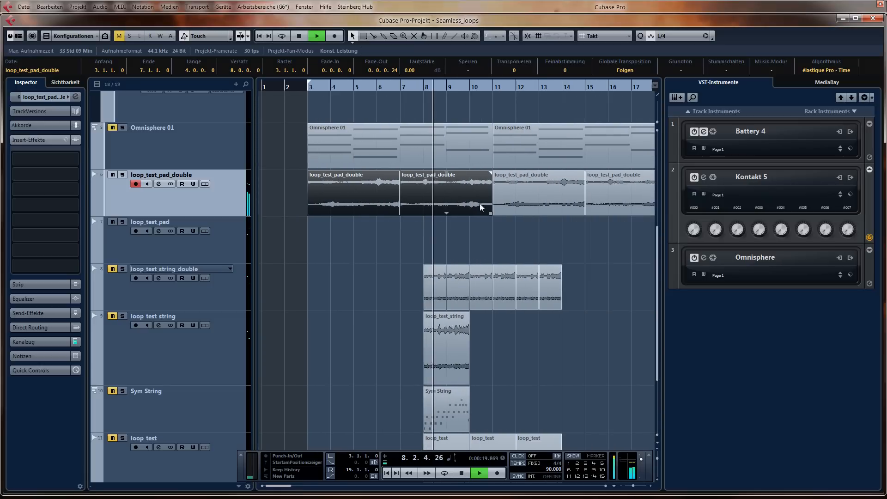
Replace the two loop_test_pad_double sections after bar 11 with a duplicate of the crossfaded pair, and stop playback.
drag(556, 238, 598, 201)
key(Delete)
drag(527, 201, 346, 210)
key(ctrl+d)
scroll(393, 216, down, 4)
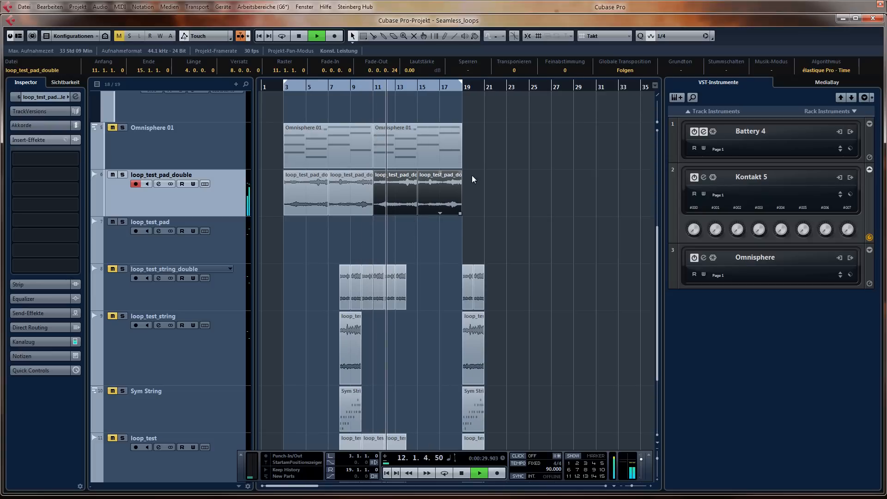
key(space)
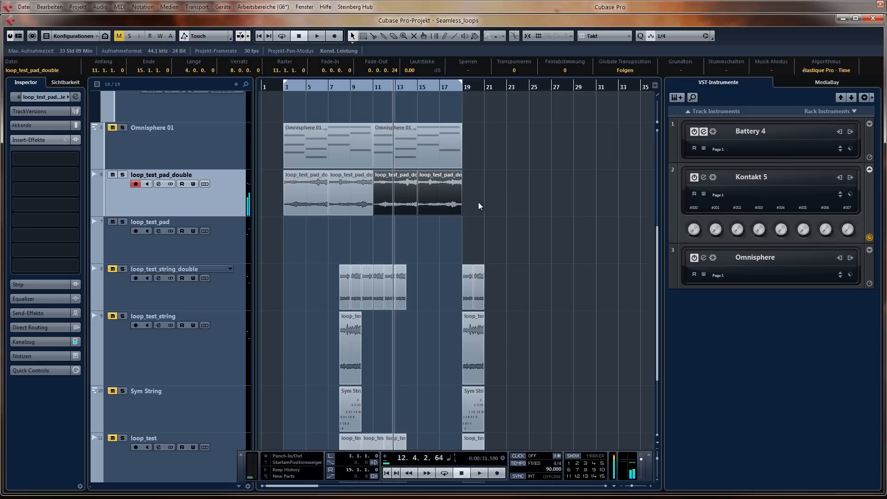
Collapse the Battery 4 folder in the VST instruments section of the track list.
scroll(497, 178, down, 2)
scroll(498, 179, up, 6)
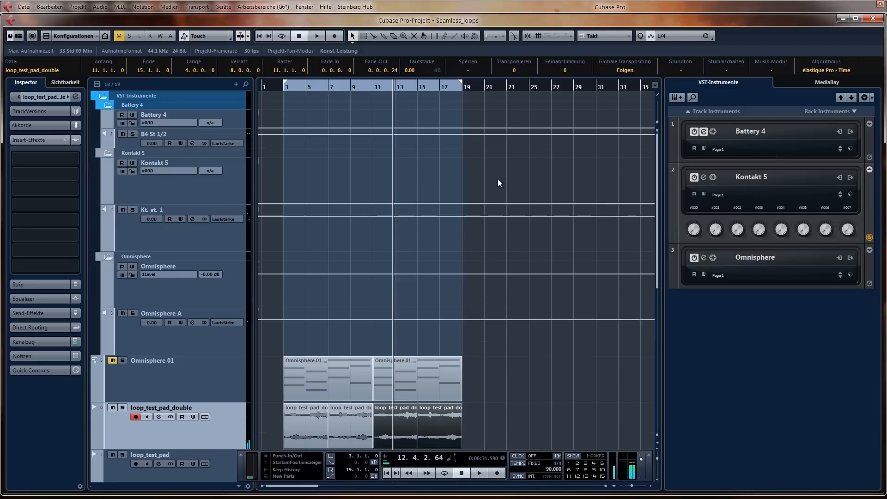
scroll(498, 179, down, 4)
scroll(498, 178, up, 4)
click(108, 106)
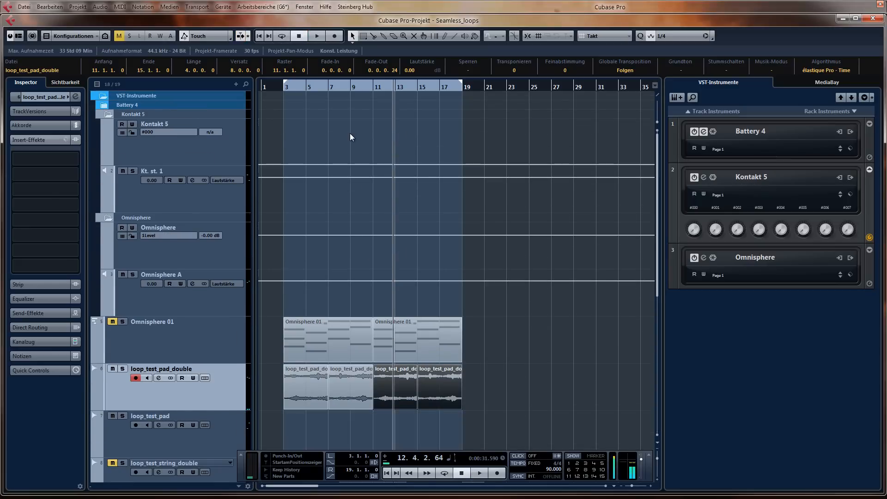